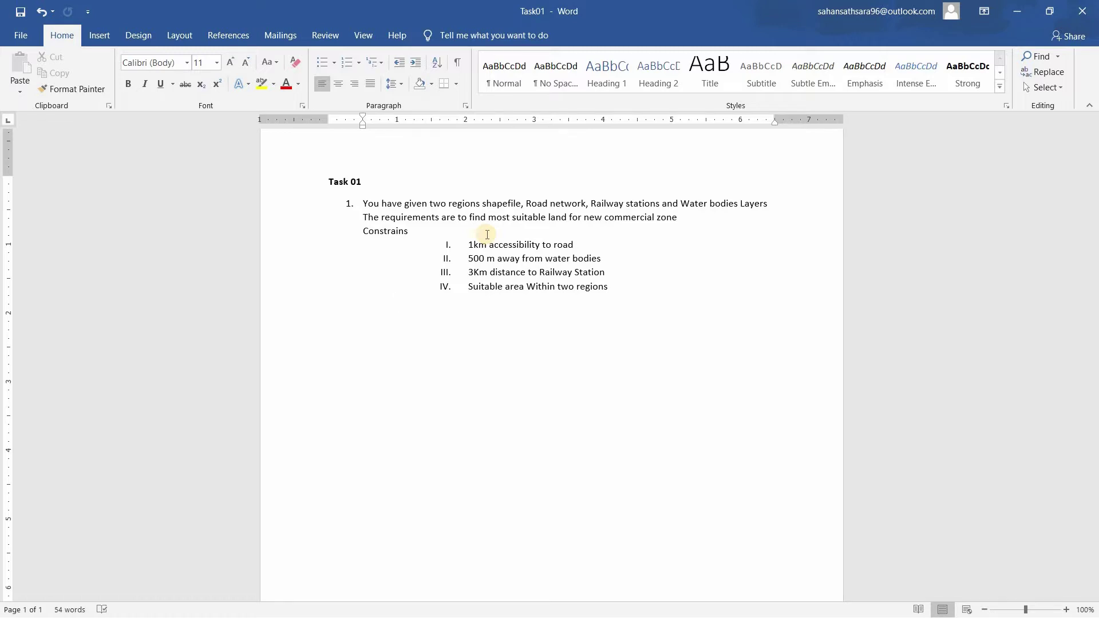
# Step: Switch to QGIS and browse to the E:\3.TECH_tricks\Test01 folder as the source for new vector layers
pyautogui.click(1018, 11)
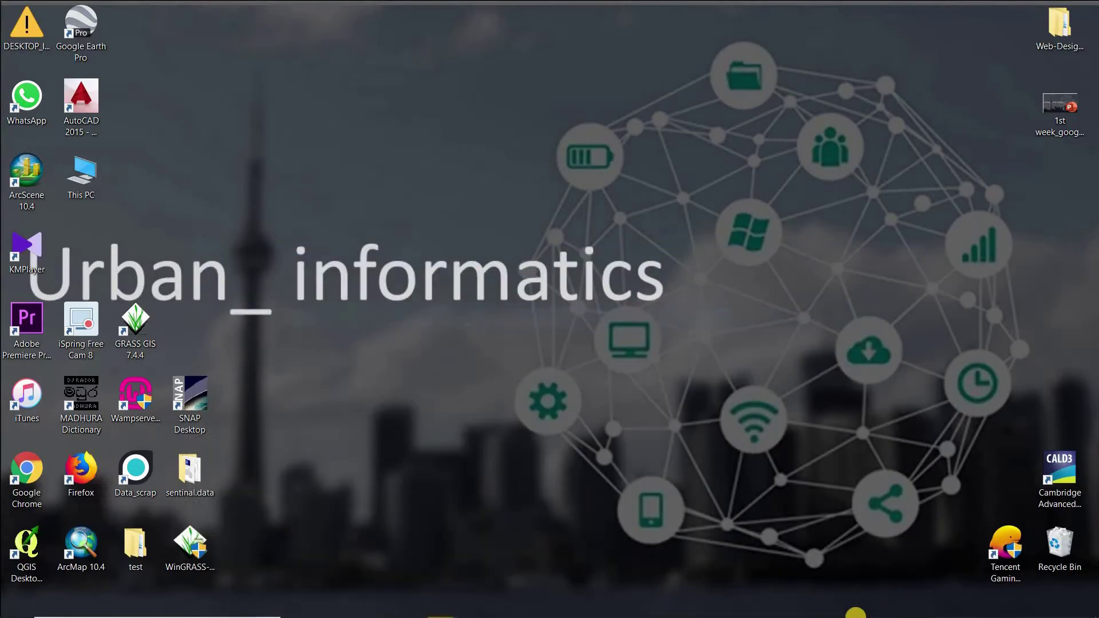
pyautogui.click(663, 605)
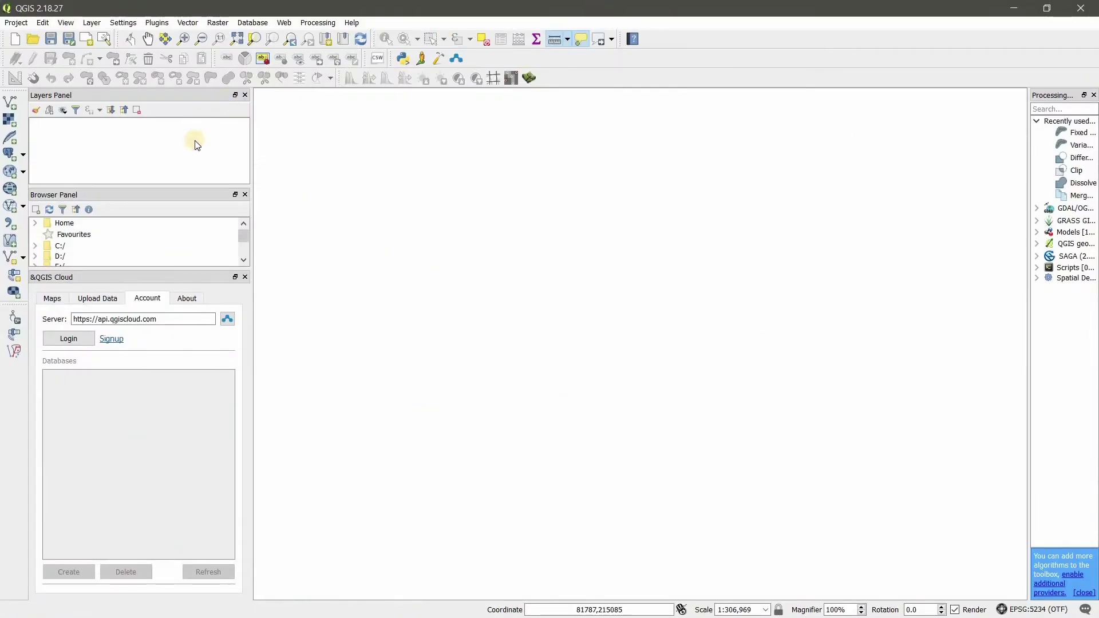
pyautogui.click(11, 105)
pyautogui.click(722, 307)
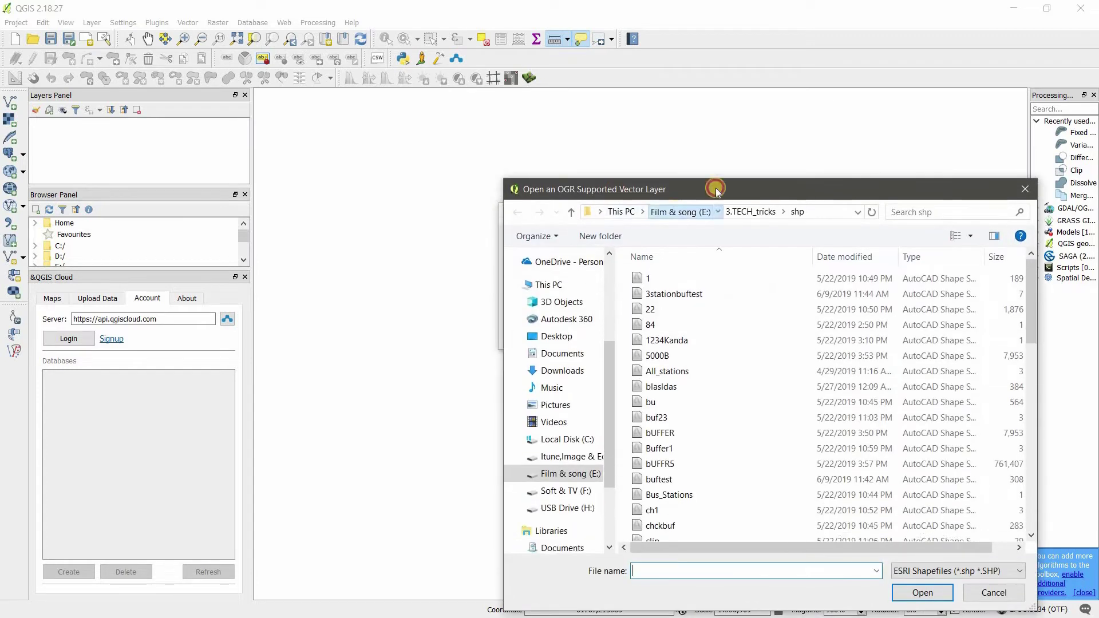
pyautogui.click(680, 211)
pyautogui.doubleClick(694, 290)
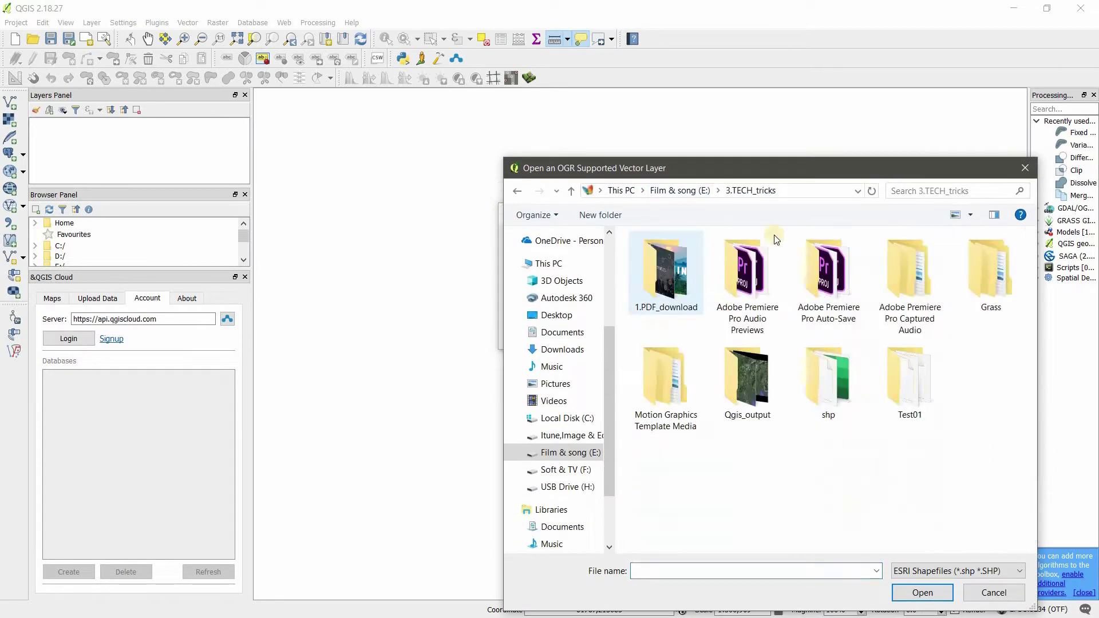
pyautogui.doubleClick(915, 377)
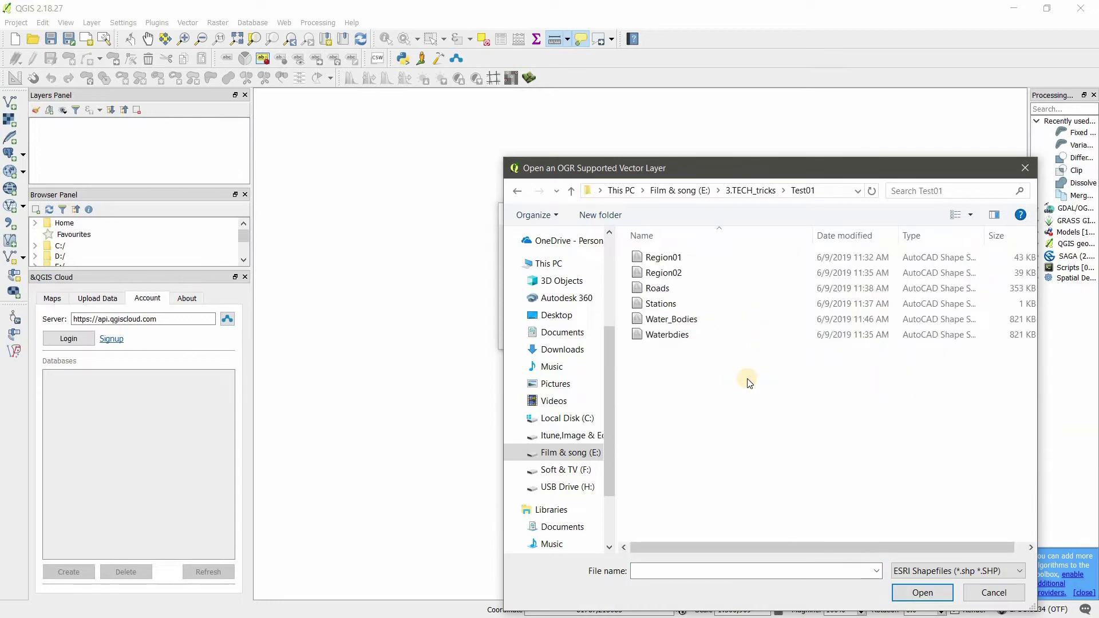
# Step: Add the Region01, Region02, Roads, Stations and Water_Bodies shapefiles to the project as vector layers
pyautogui.click(671, 259)
pyautogui.keyDown('ctrl'); pyautogui.click(689, 277); pyautogui.keyUp('ctrl')
pyautogui.keyDown('ctrl'); pyautogui.click(691, 289); pyautogui.keyUp('ctrl')
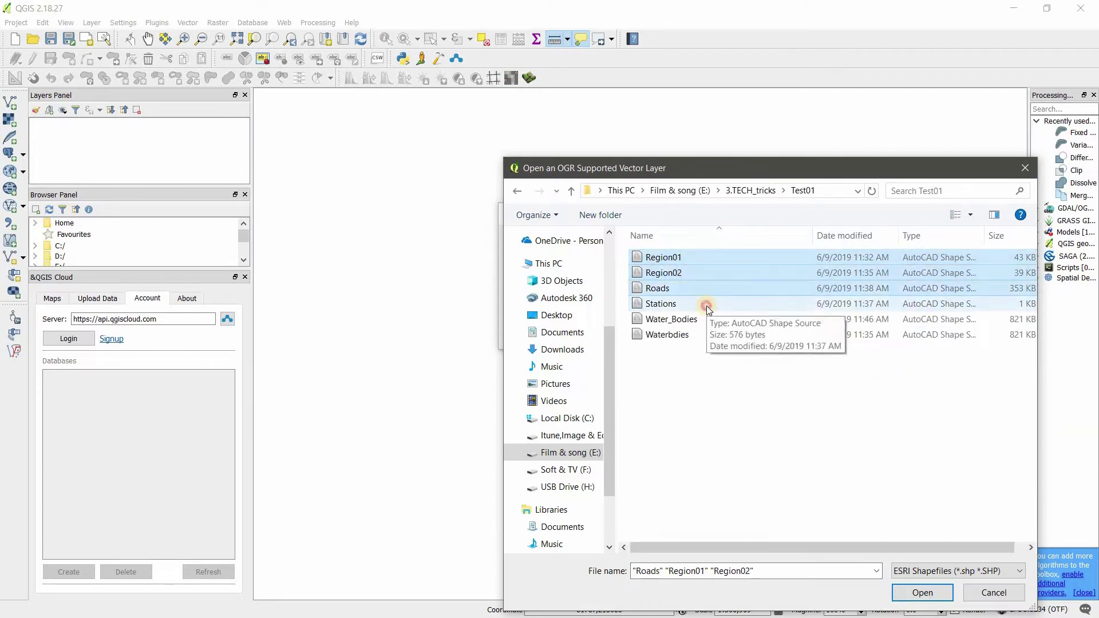
pyautogui.keyDown('ctrl'); pyautogui.click(706, 306); pyautogui.keyUp('ctrl')
pyautogui.keyDown('ctrl'); pyautogui.click(732, 322); pyautogui.keyUp('ctrl')
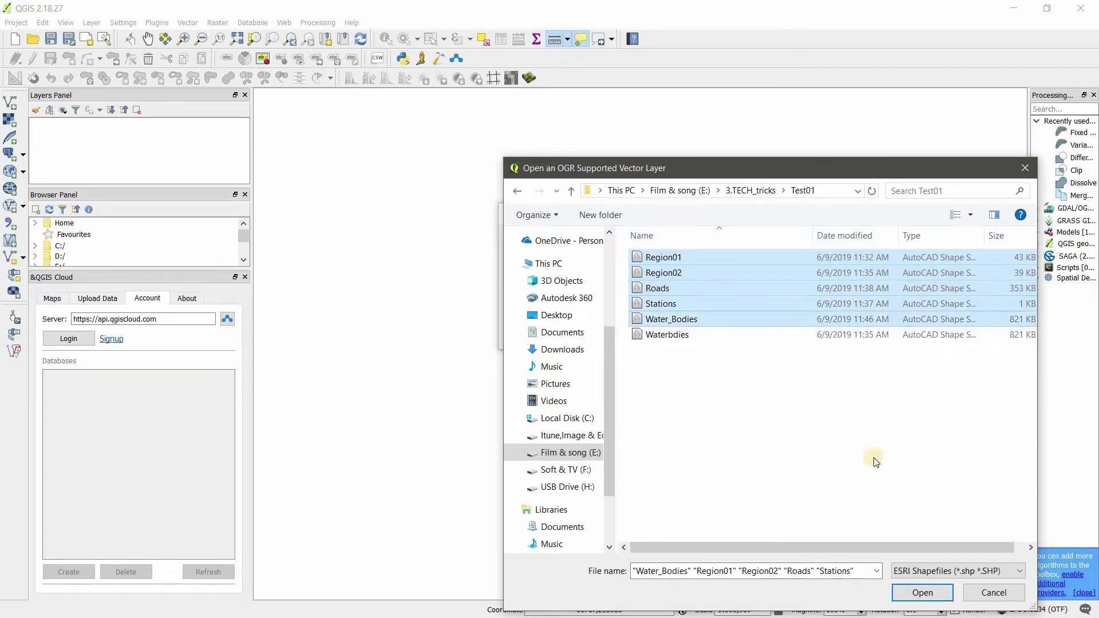
pyautogui.click(923, 594)
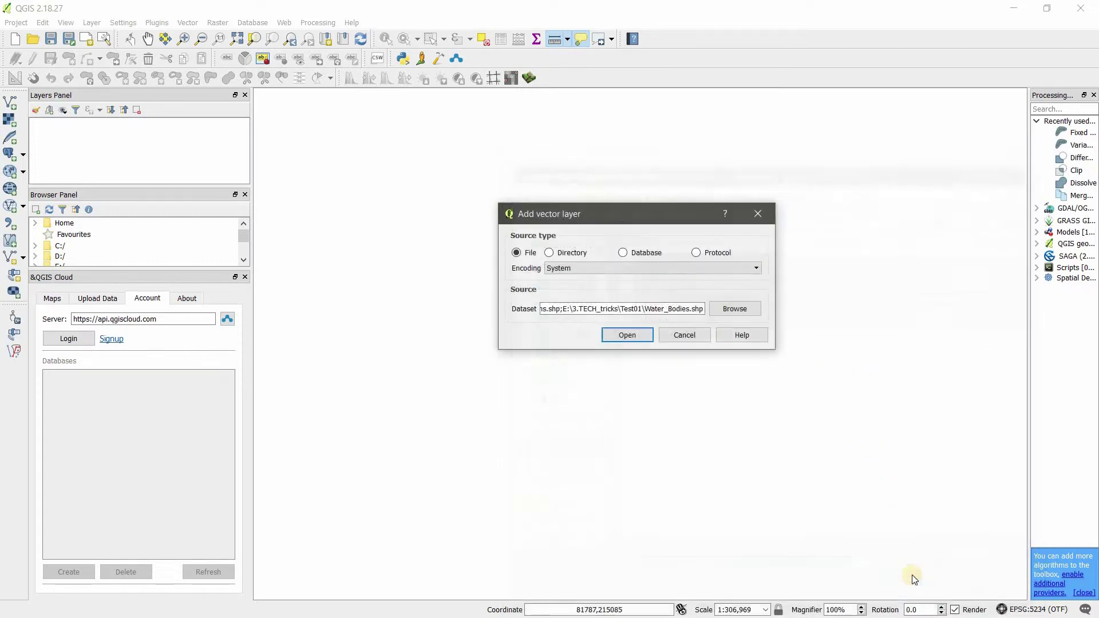
pyautogui.click(628, 335)
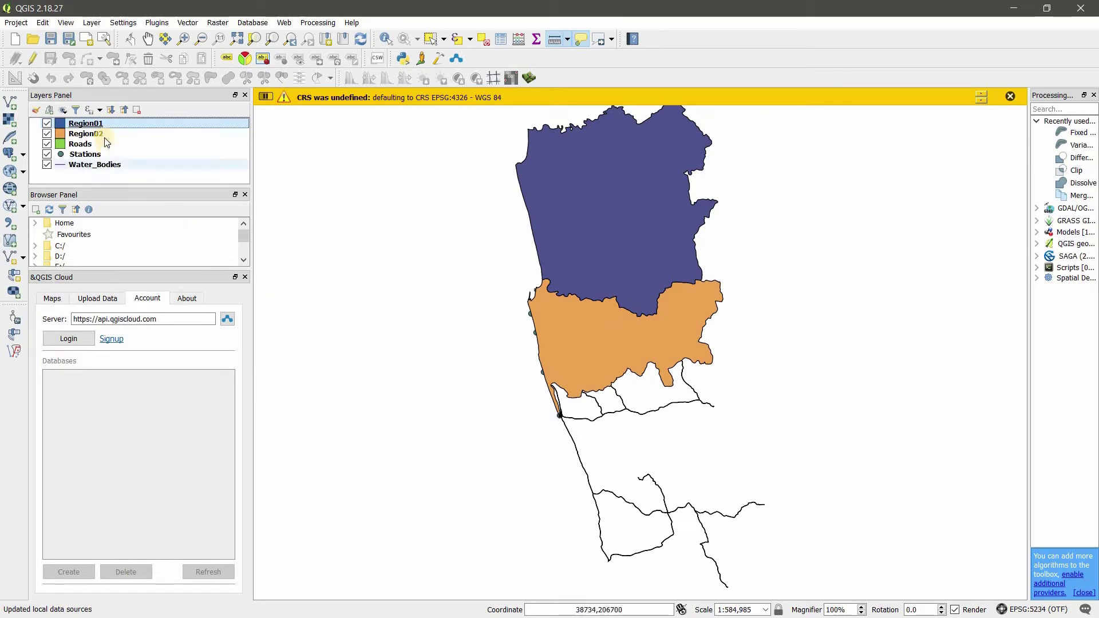
# Step: Reorder the layers so that Stations, Water_Bodies and Roads lie above Region01 and Region02
pyautogui.click(135, 159)
pyautogui.moveTo(133, 156); pyautogui.dragTo(129, 118)
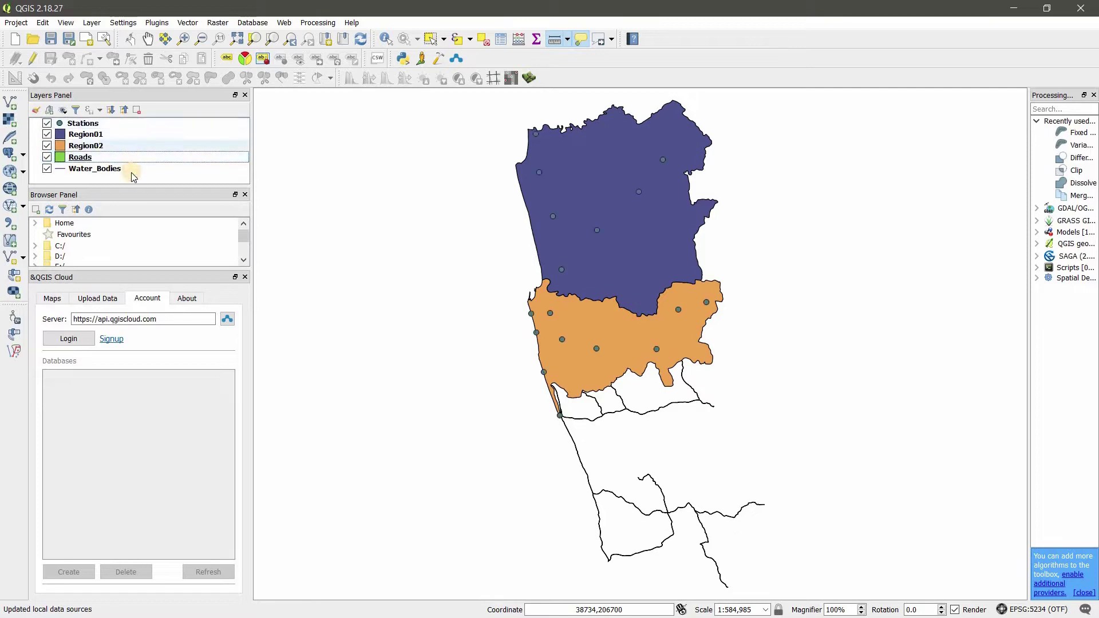
pyautogui.moveTo(132, 173)
pyautogui.mouseDown()
pyautogui.moveTo(122, 132)
pyautogui.moveTo(96, 138)
pyautogui.moveTo(108, 171)
pyautogui.mouseUp()
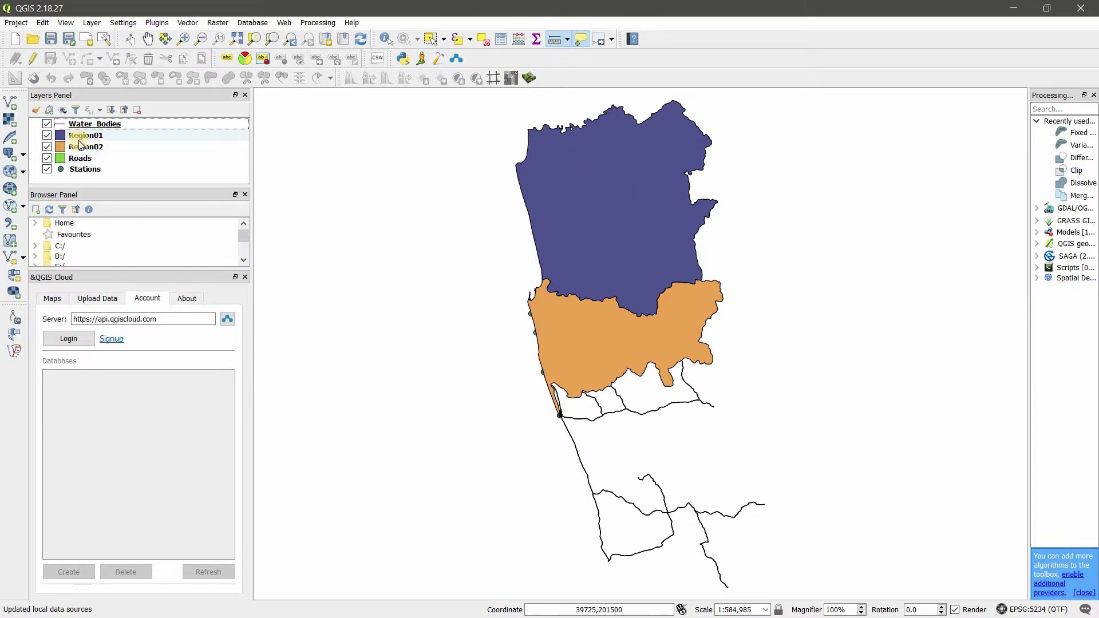
pyautogui.moveTo(95, 174); pyautogui.dragTo(82, 118)
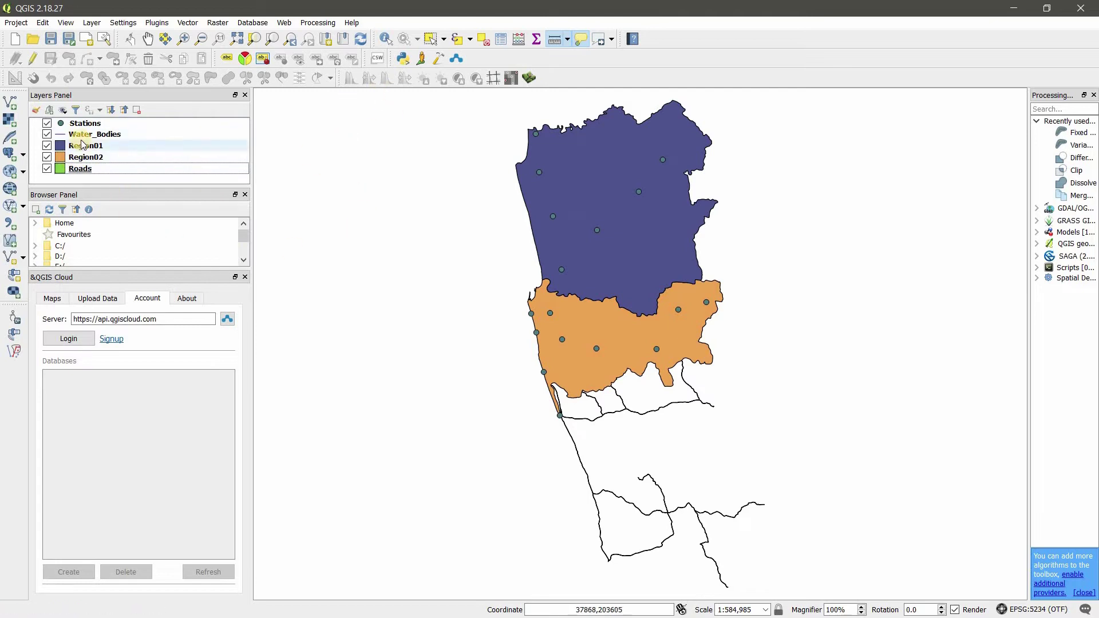
pyautogui.moveTo(91, 169); pyautogui.dragTo(95, 141)
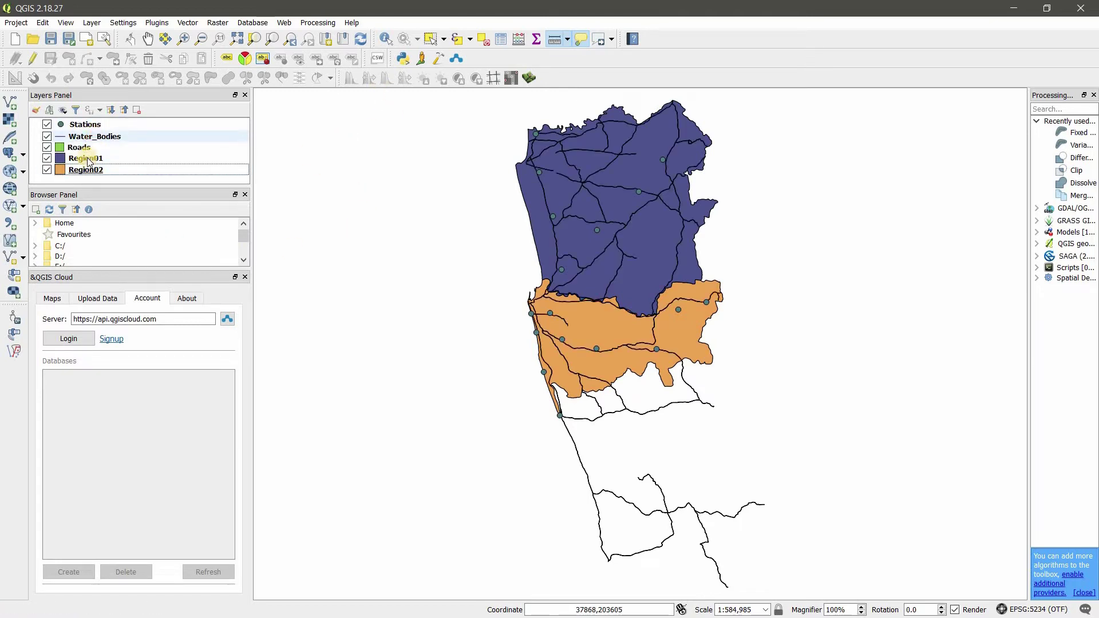
pyautogui.click(49, 137)
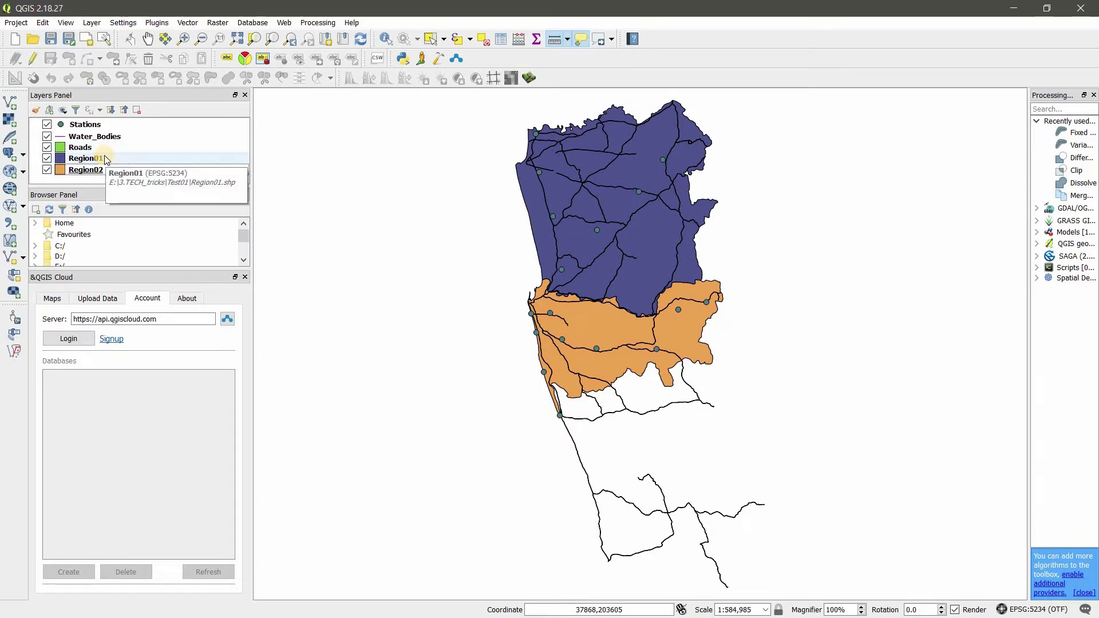
# Step: Check the coordinate reference systems of the Stations and Water_Bodies layers in their properties
pyautogui.rightClick(89, 126)
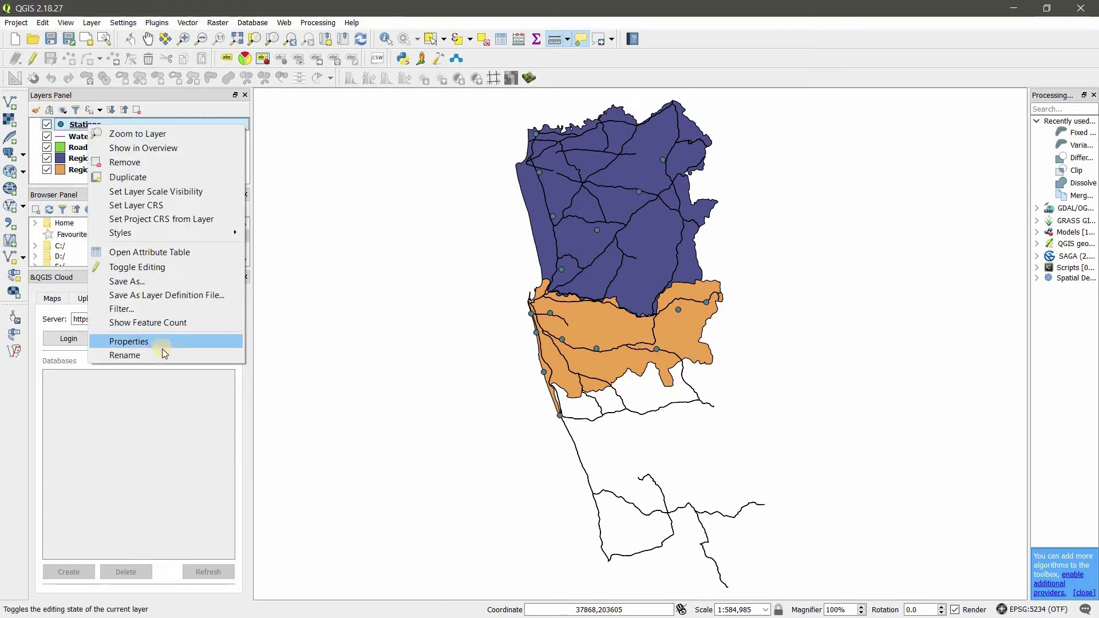
pyautogui.click(160, 340)
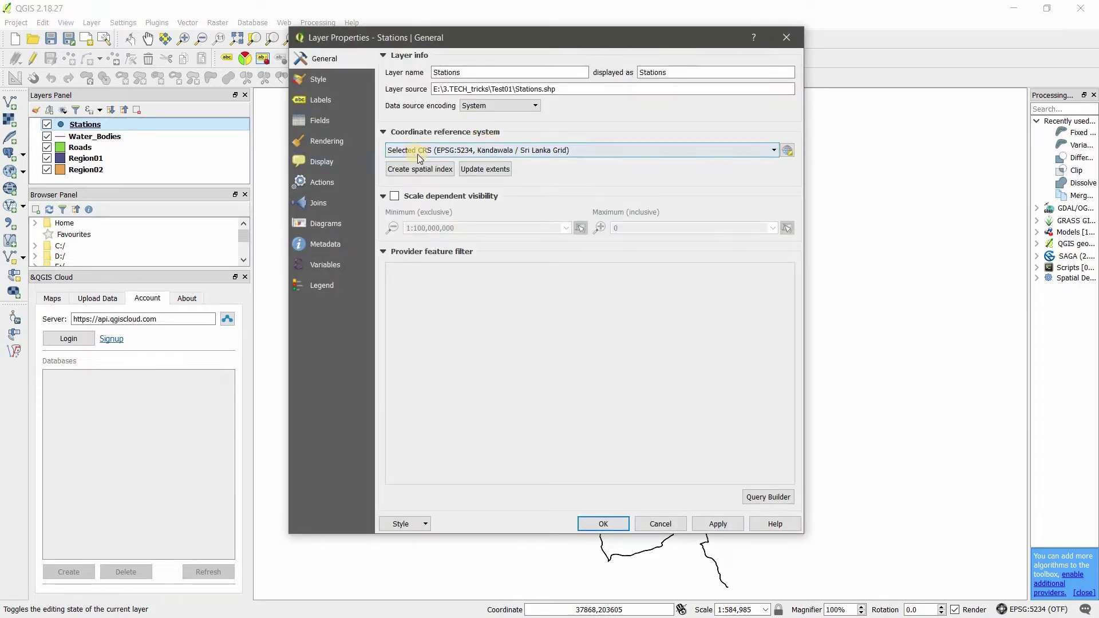
pyautogui.click(786, 37)
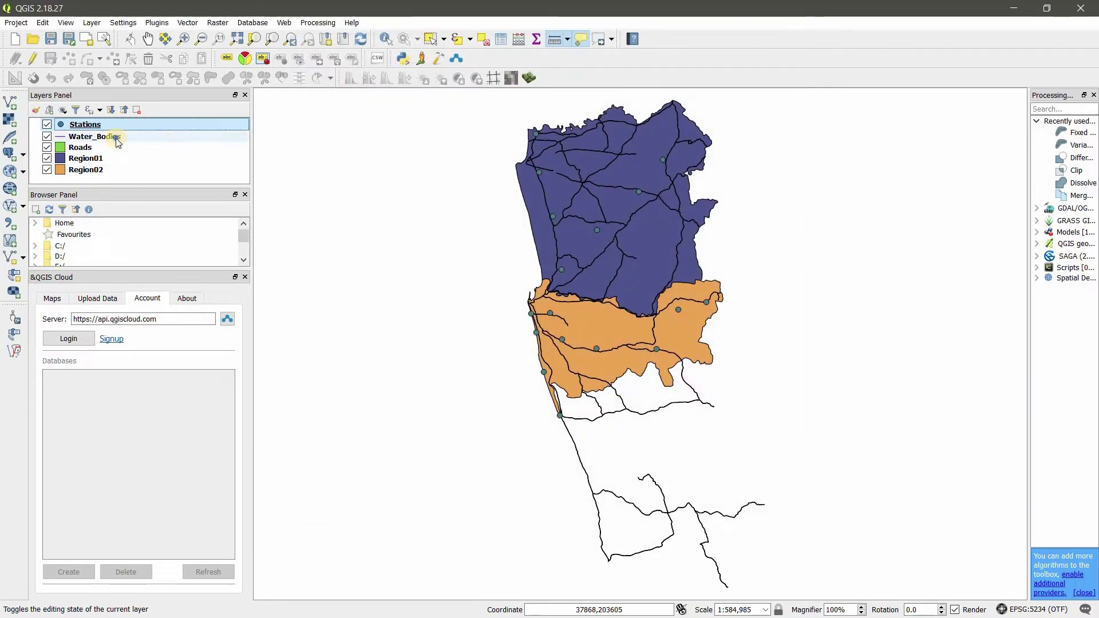
pyautogui.rightClick(117, 139)
pyautogui.click(215, 354)
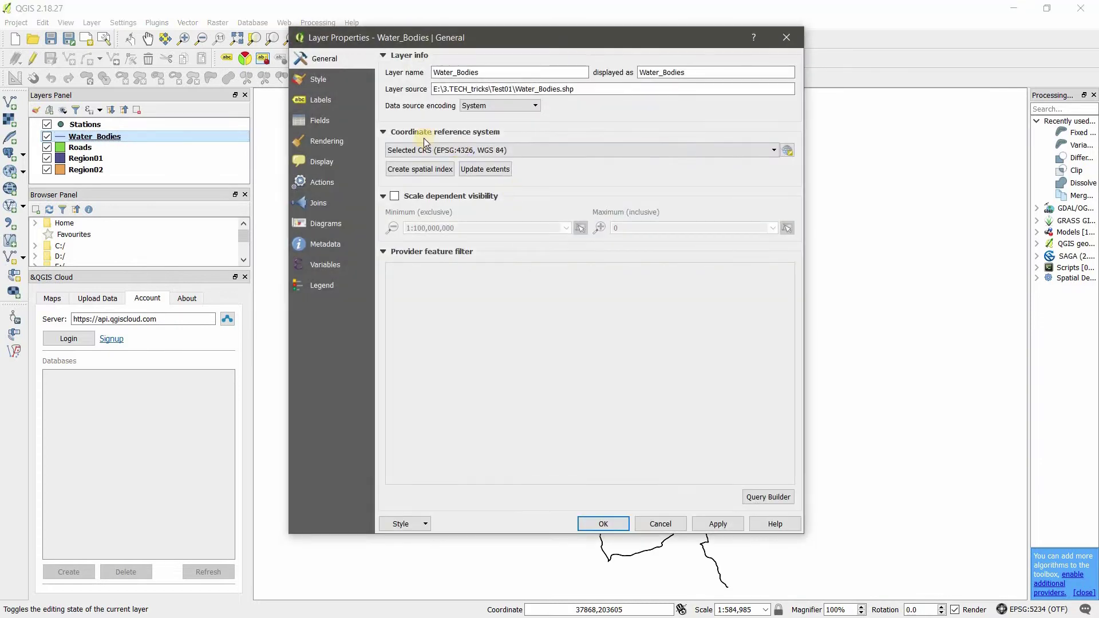
pyautogui.click(786, 40)
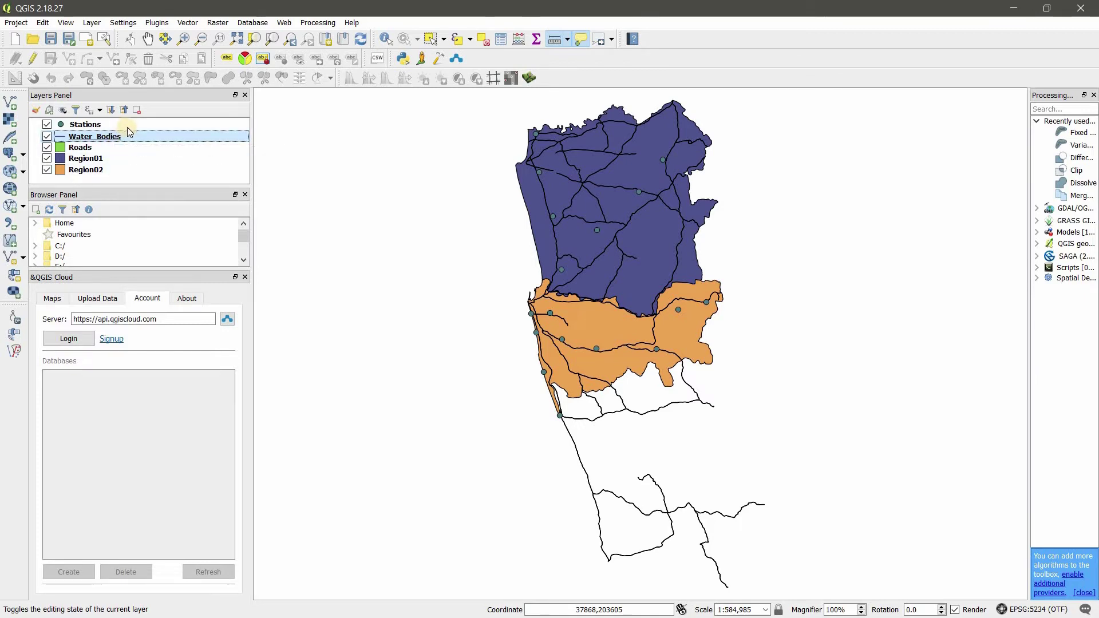
# Step: Set the Water_Bodies layer's coordinate reference system to Kandawala / Sri Lanka Grid (EPSG:5234)
pyautogui.rightClick(133, 137)
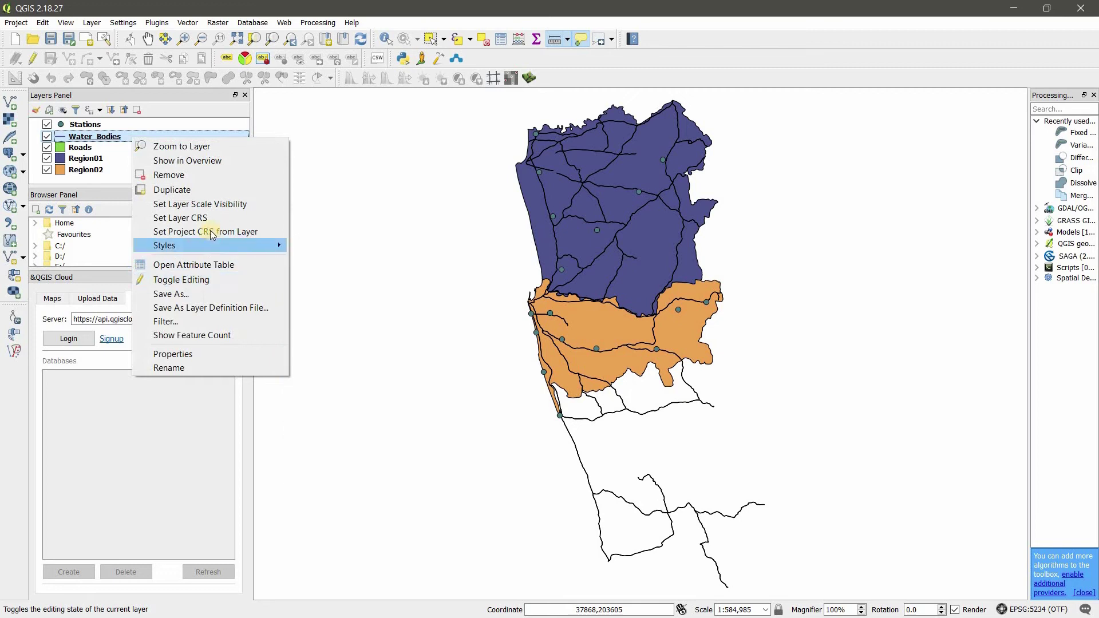
pyautogui.click(222, 219)
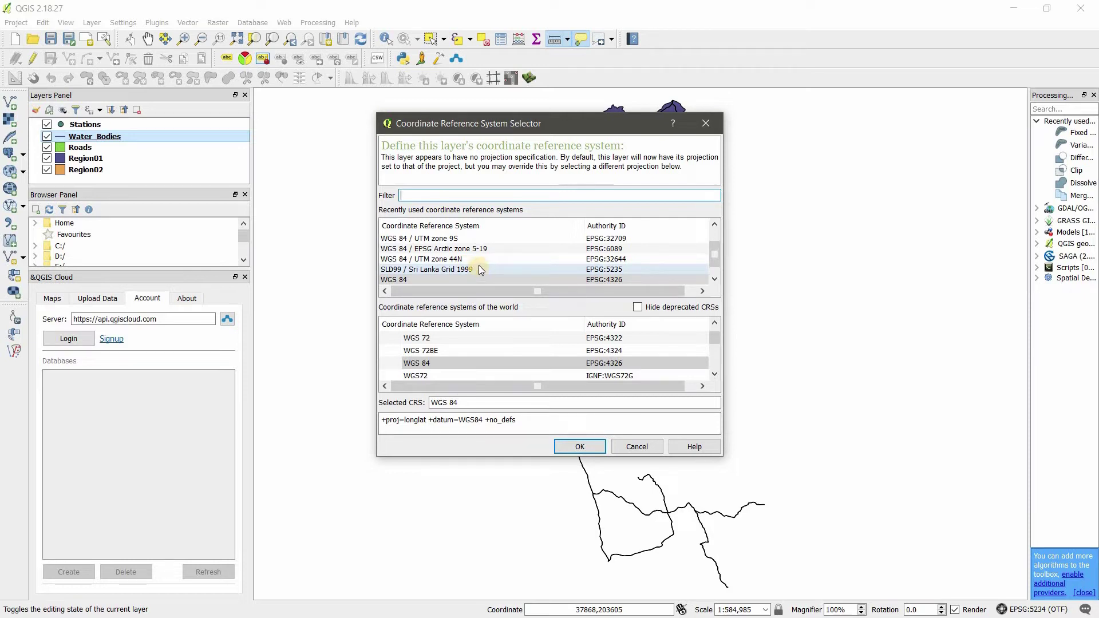
pyautogui.scroll(-1, 478, 265)
pyautogui.click(470, 280)
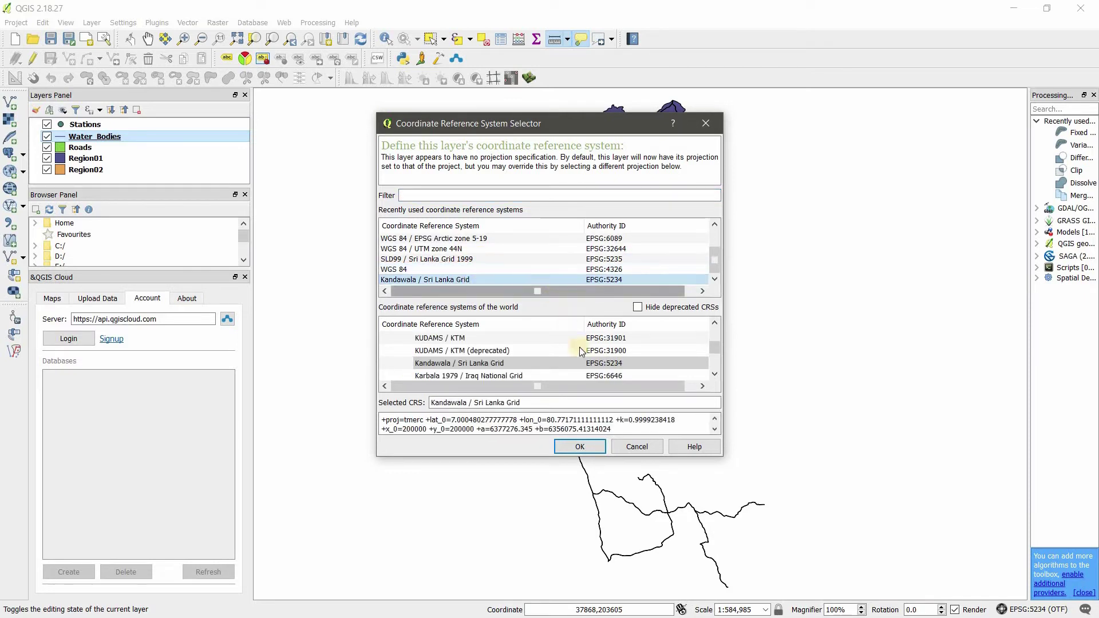
pyautogui.click(580, 446)
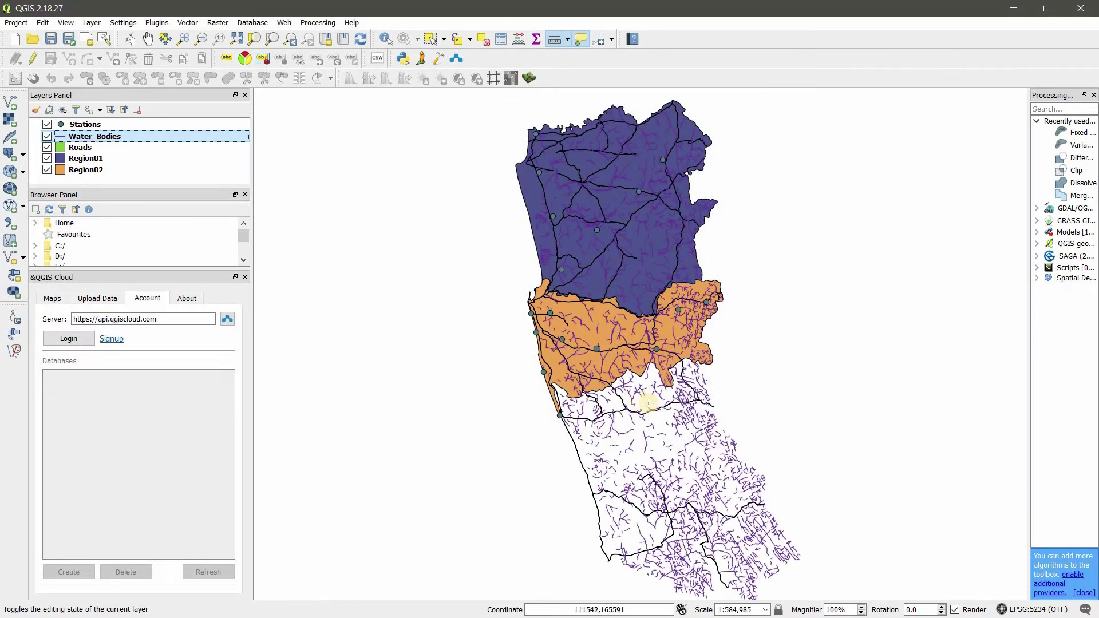
pyautogui.scroll(1, 589, 398)
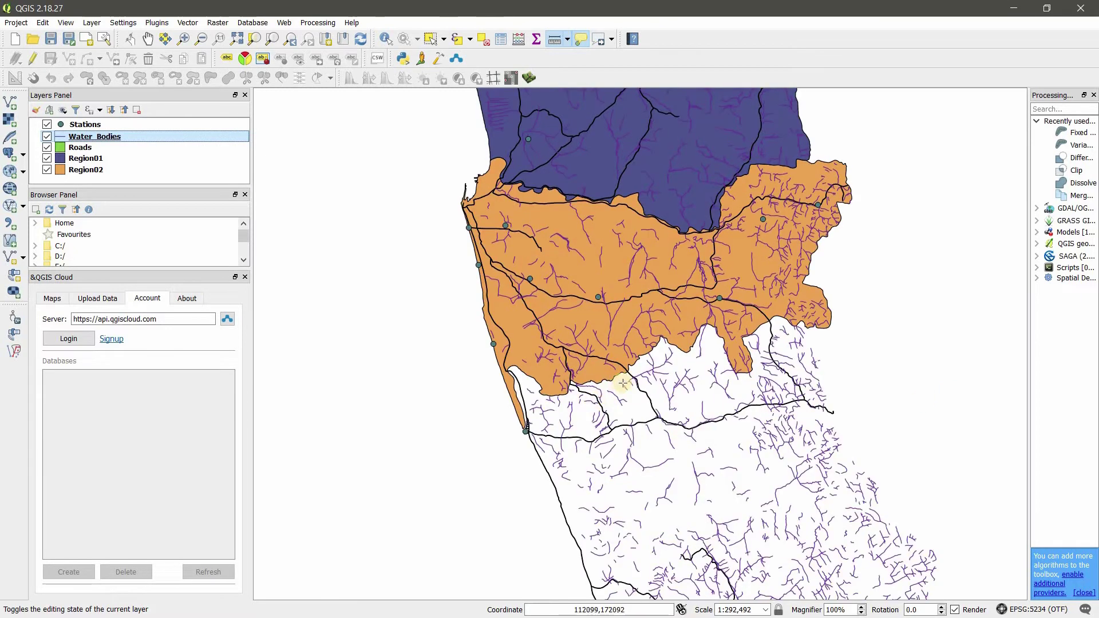
pyautogui.scroll(-1, 624, 388)
pyautogui.scroll(1, 624, 388)
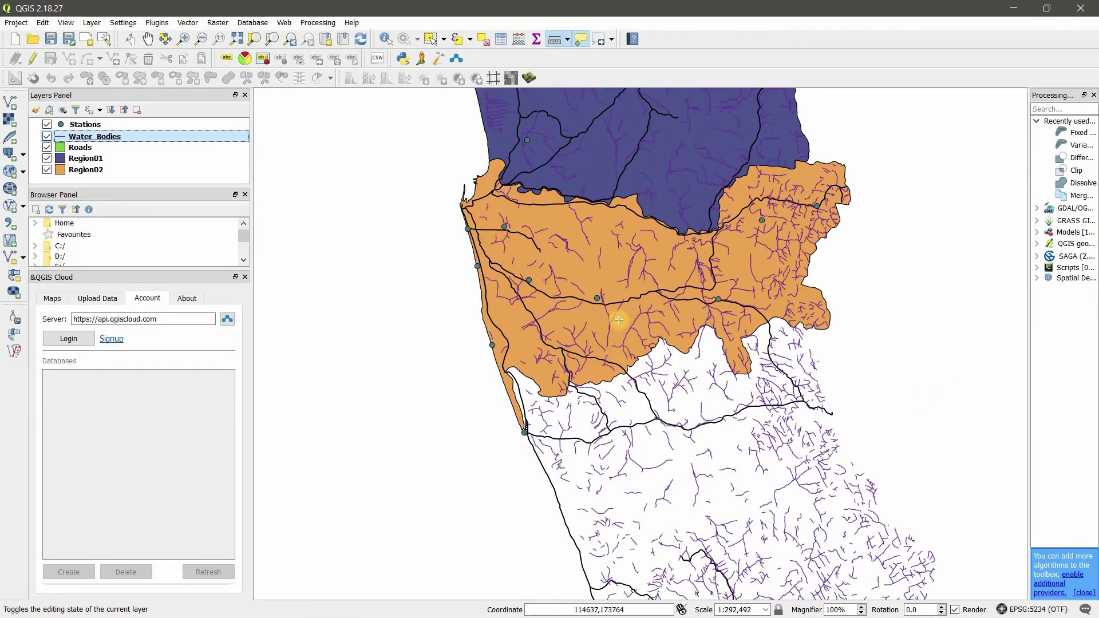
pyautogui.scroll(-1, 596, 238)
pyautogui.scroll(1, 630, 229)
pyautogui.scroll(-1, 541, 309)
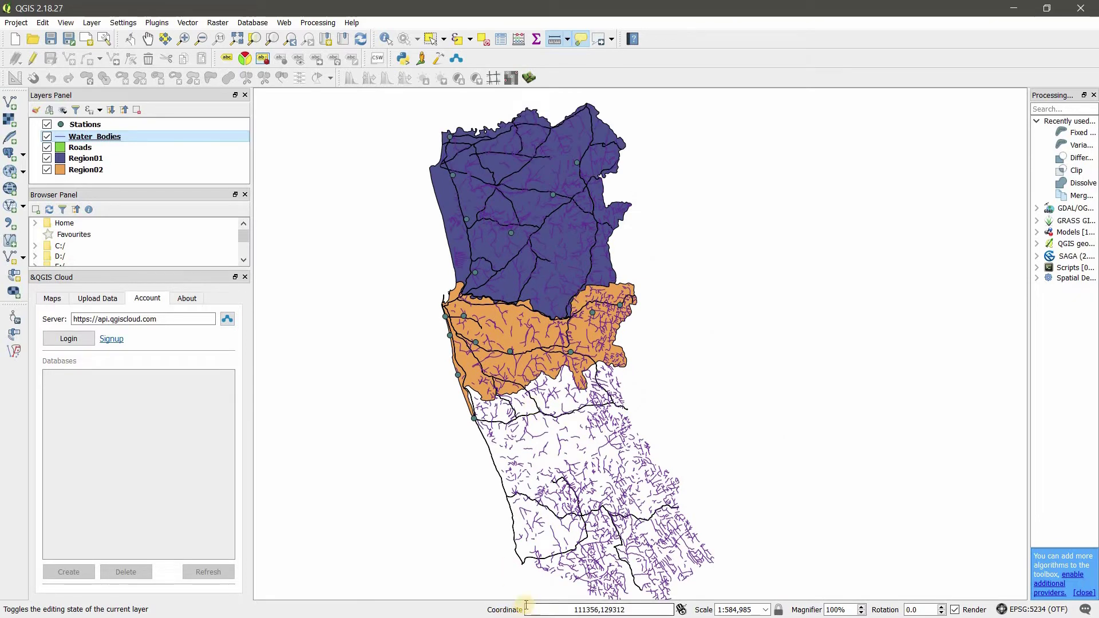
# Step: Switch to the Task01 document in Word and review the railway station distance and two-region constraints
pyautogui.press('super')
pyautogui.click(485, 605)
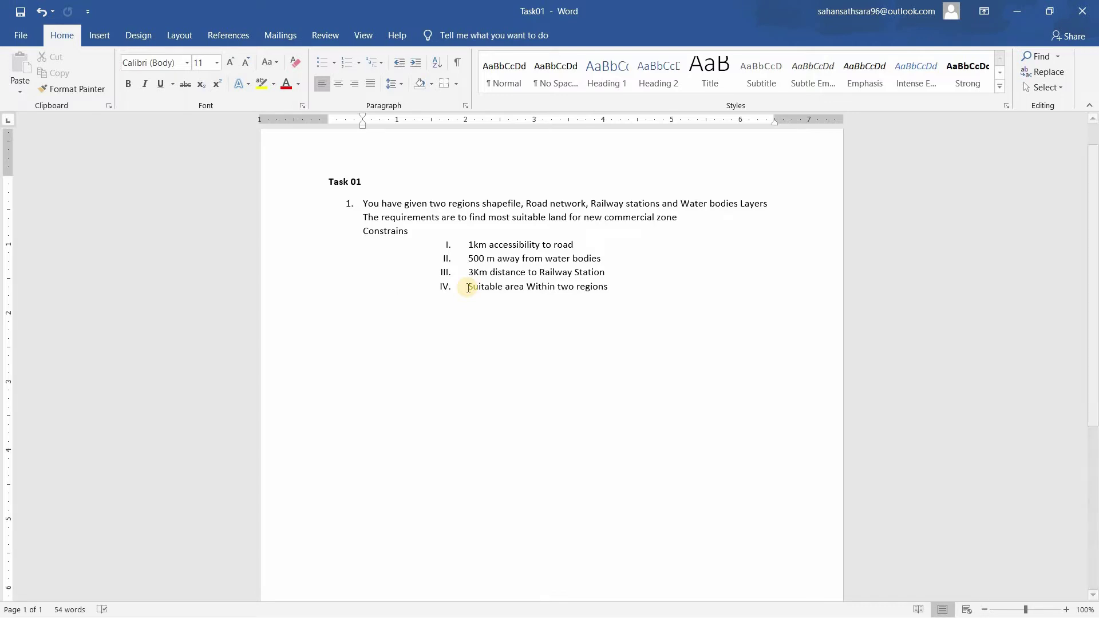
pyautogui.moveTo(612, 286); pyautogui.dragTo(466, 285)
pyautogui.moveTo(601, 272)
pyautogui.mouseDown()
pyautogui.moveTo(589, 269)
pyautogui.moveTo(607, 288)
pyautogui.moveTo(620, 277)
pyautogui.mouseUp()
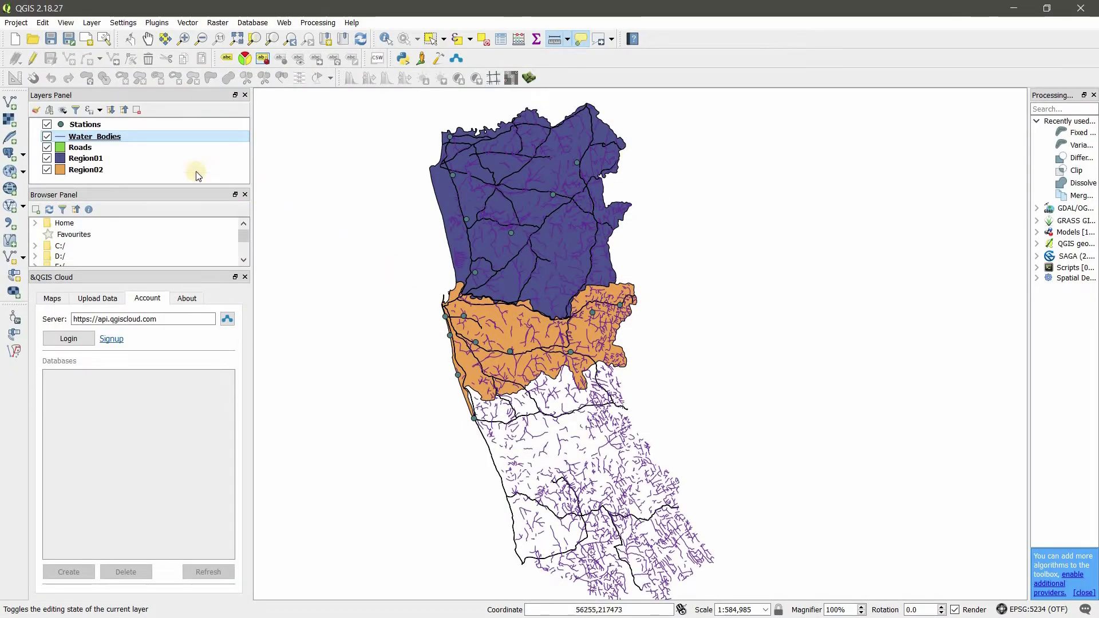
# Step: Start Merge vector layers and choose Region01 and Region02 as the layers to merge
pyautogui.click(189, 24)
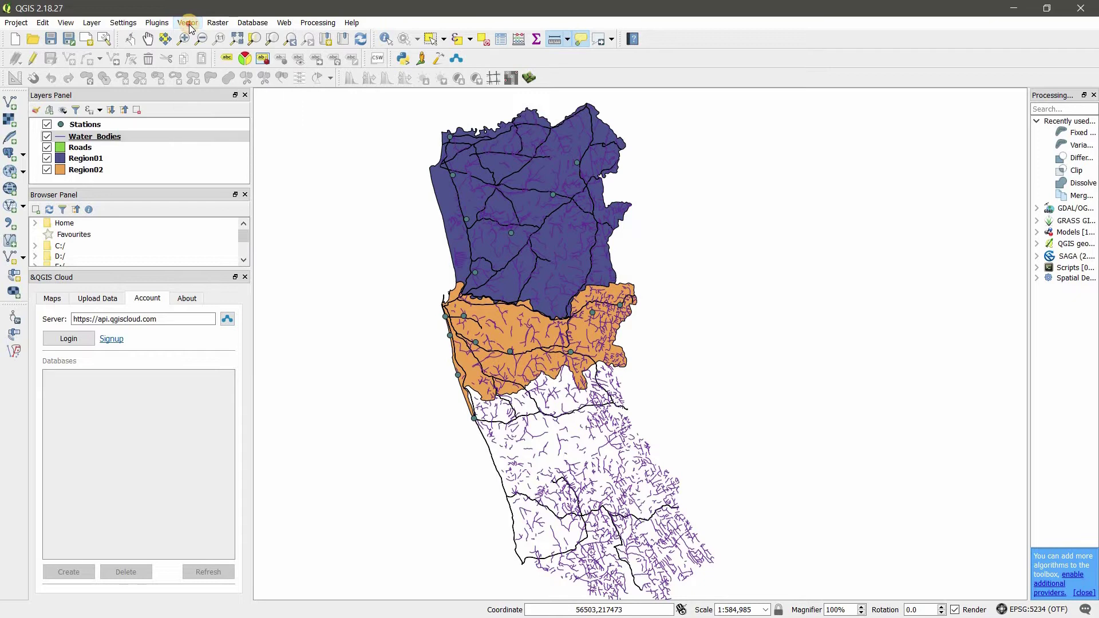
pyautogui.click(190, 24)
pyautogui.moveTo(253, 161)
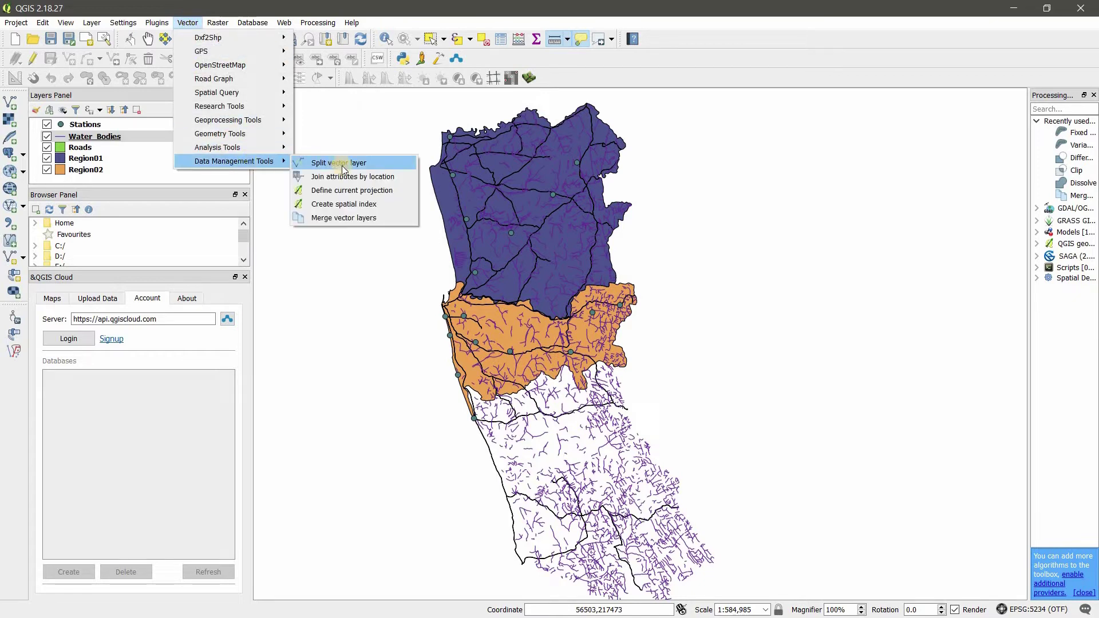
pyautogui.click(350, 217)
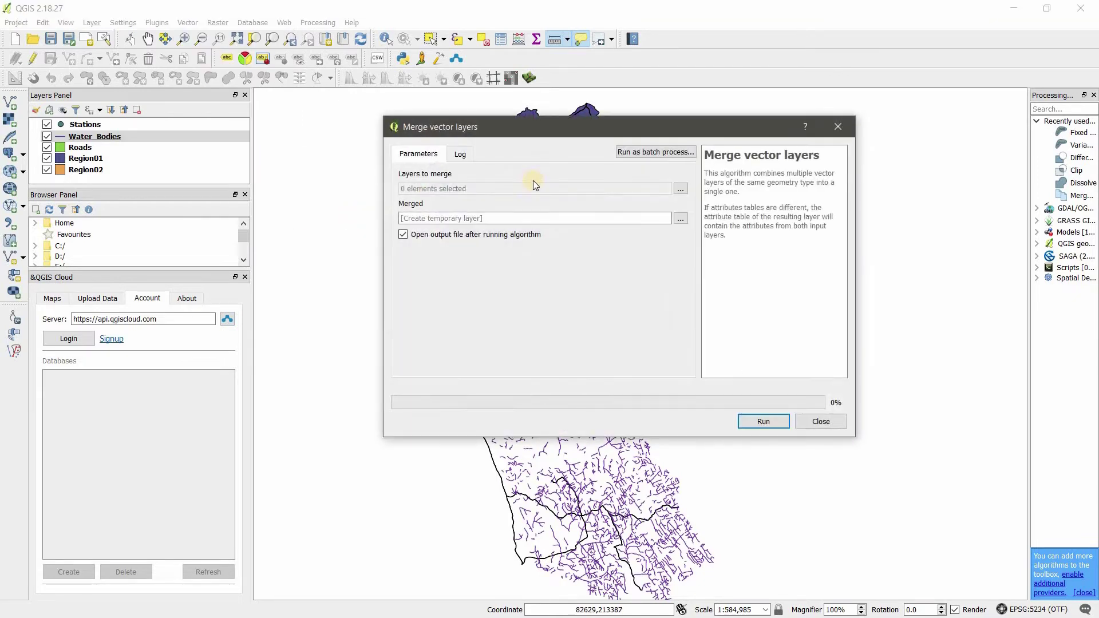
pyautogui.click(680, 188)
pyautogui.click(454, 276)
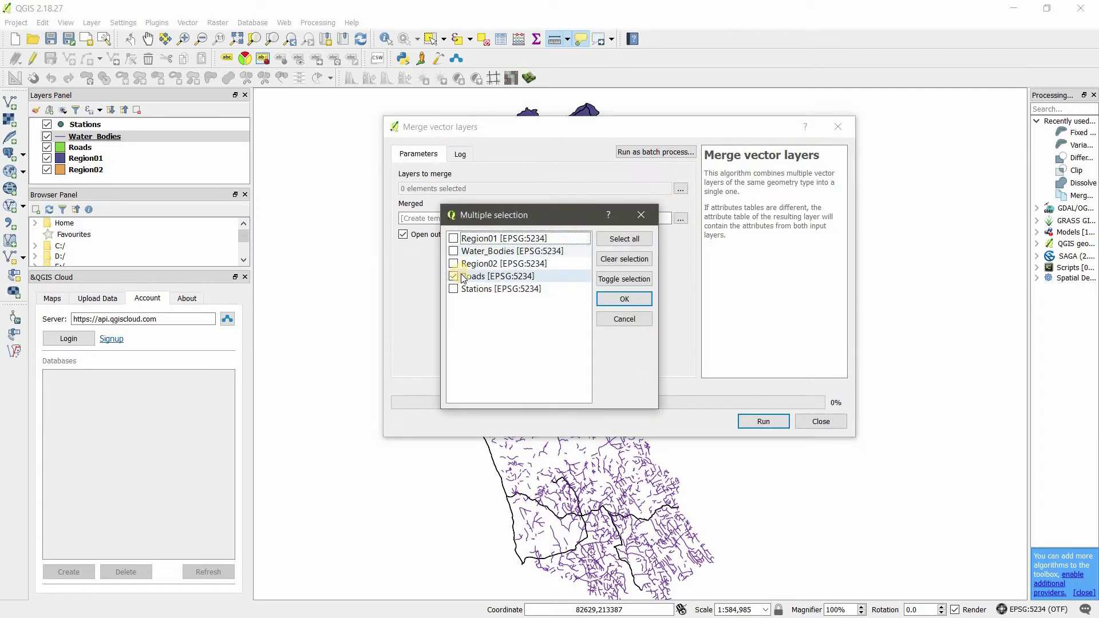
pyautogui.click(454, 264)
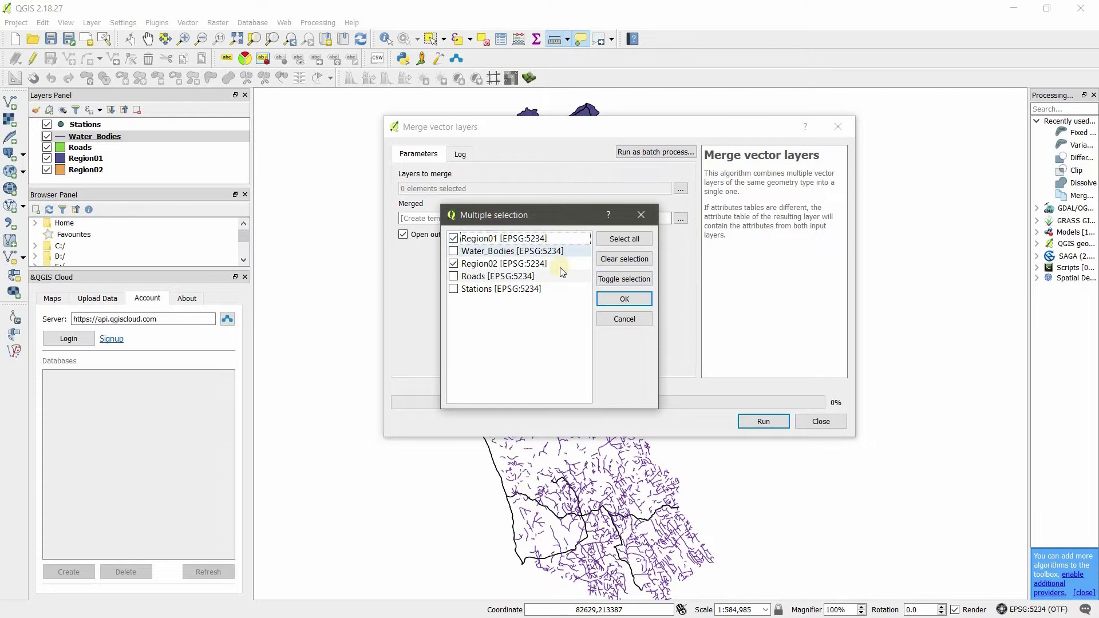
pyautogui.click(631, 299)
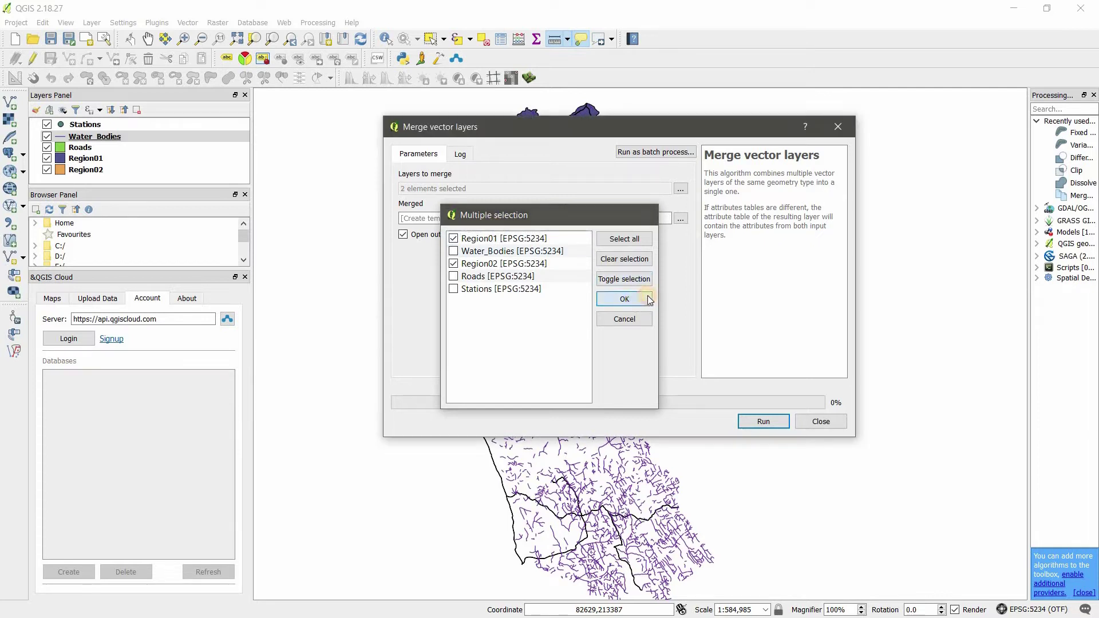
# Step: Choose a file destination for the merged output, creating and opening a new Output_Test01 folder inside E:\3.TECH_tricks
pyautogui.click(680, 218)
pyautogui.click(743, 247)
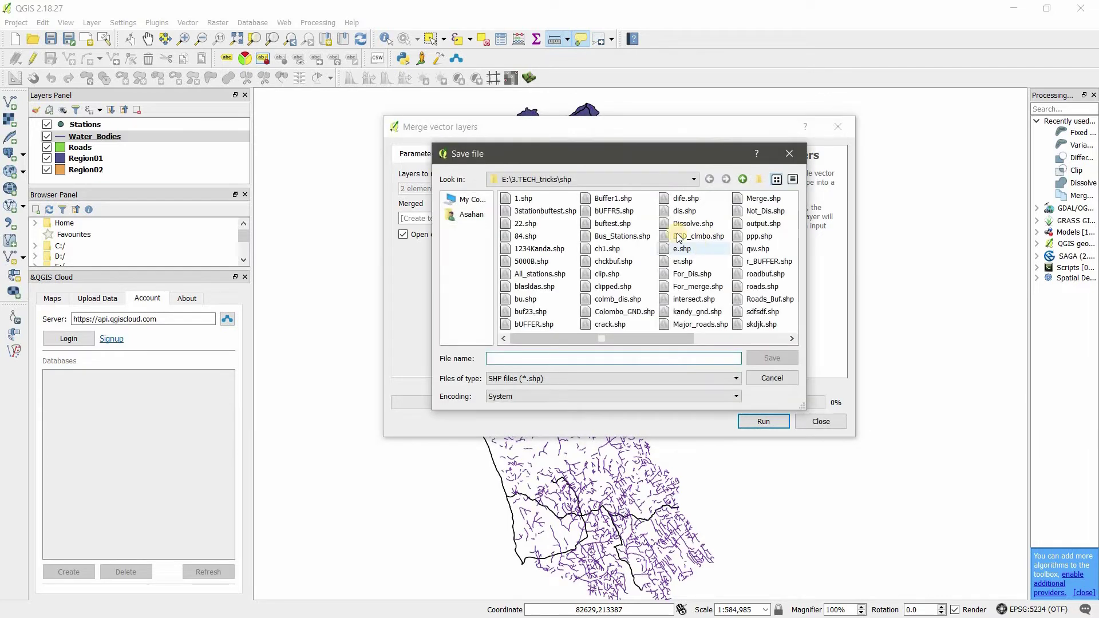
pyautogui.click(742, 179)
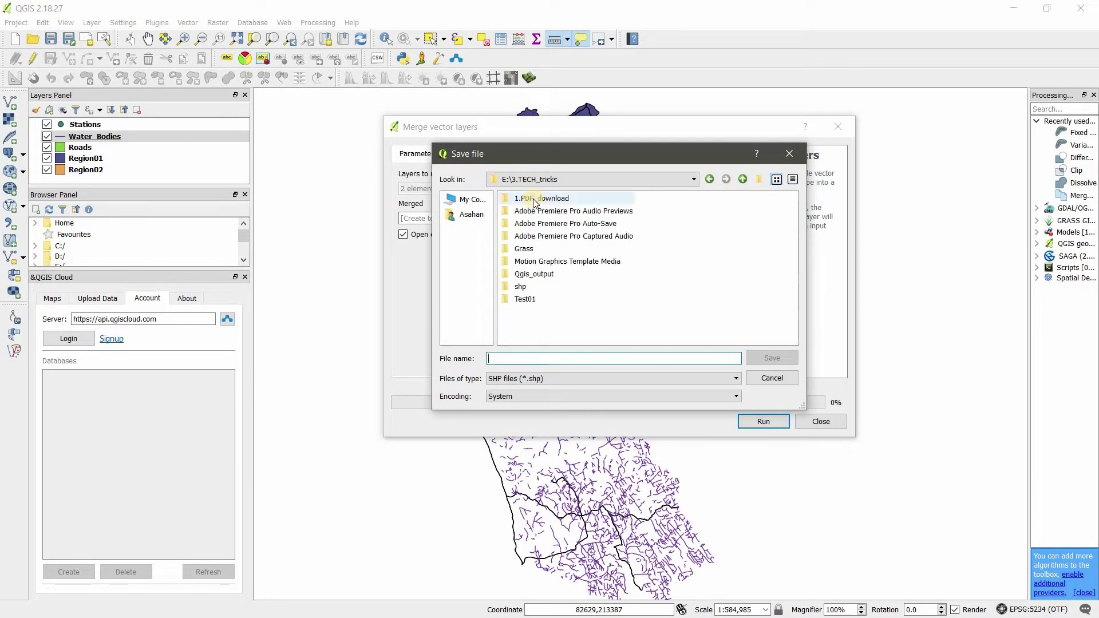
pyautogui.click(758, 179)
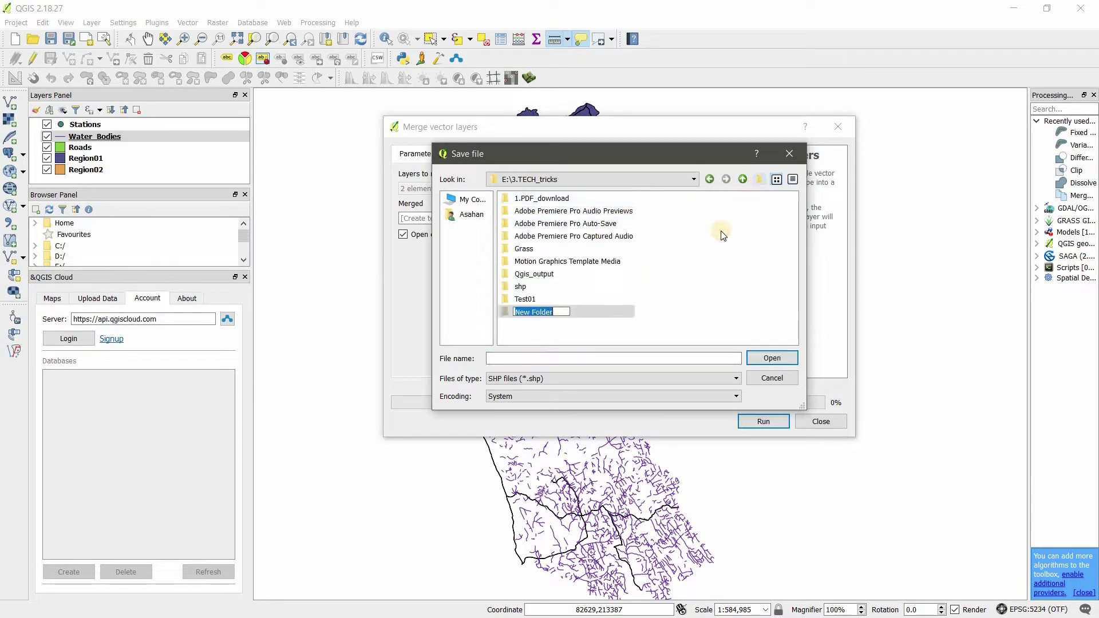
pyautogui.press('BackSpace')
pyautogui.write('Ou')
pyautogui.write('tput_Test01')
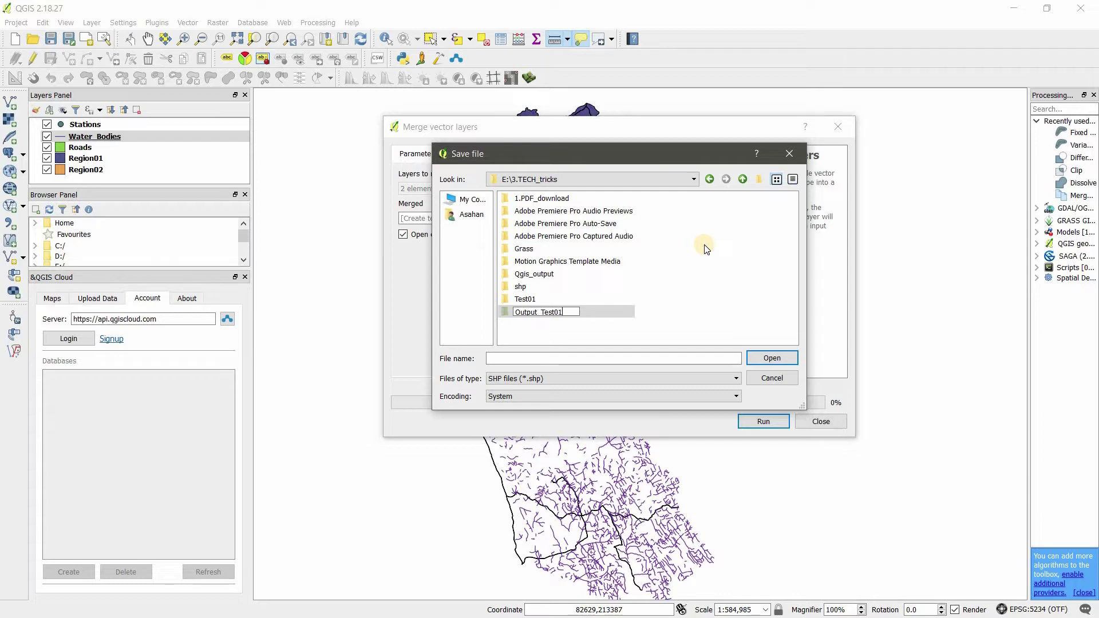
pyautogui.click(778, 360)
pyautogui.click(778, 359)
# Step: Name the merged shapefile Merged_reg and run the merge
pyautogui.click(531, 358)
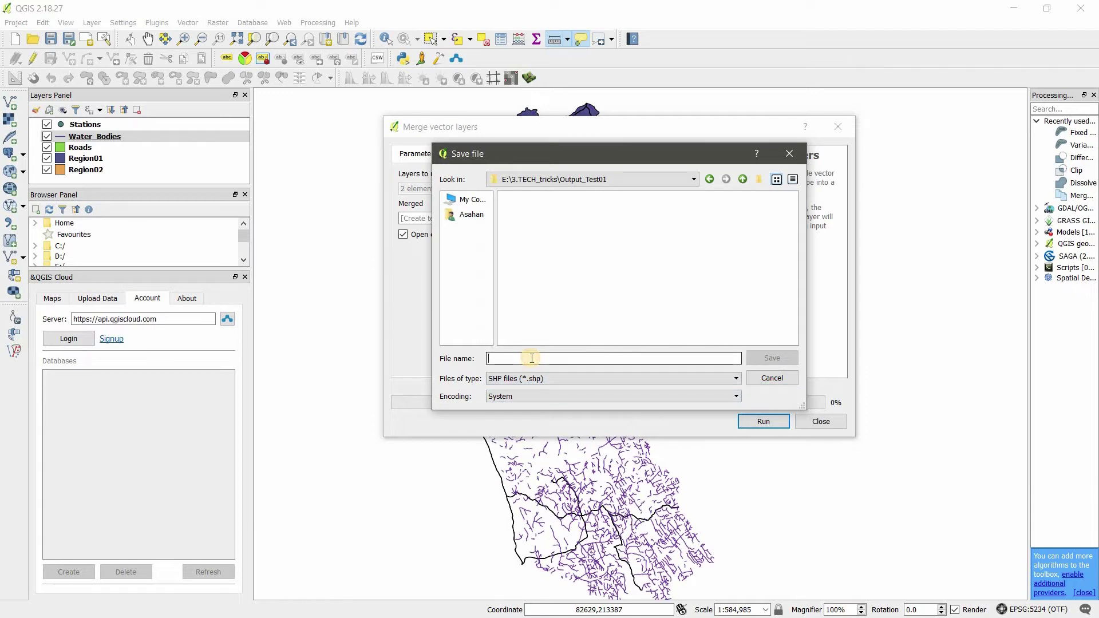
pyautogui.write('Merged_reg')
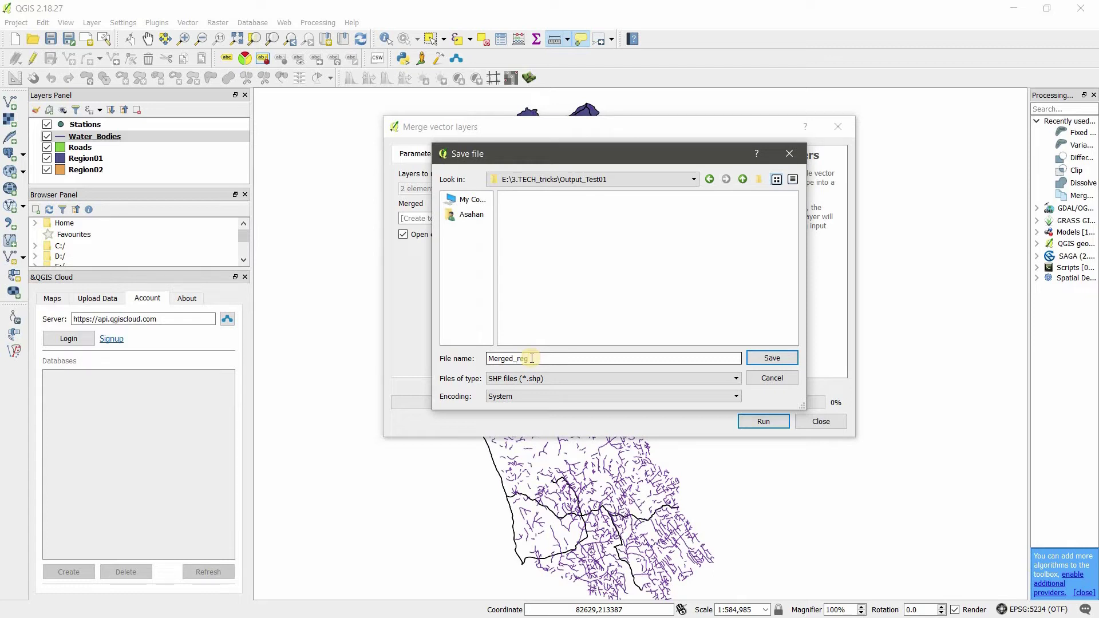
pyautogui.press('Return')
pyautogui.click(764, 421)
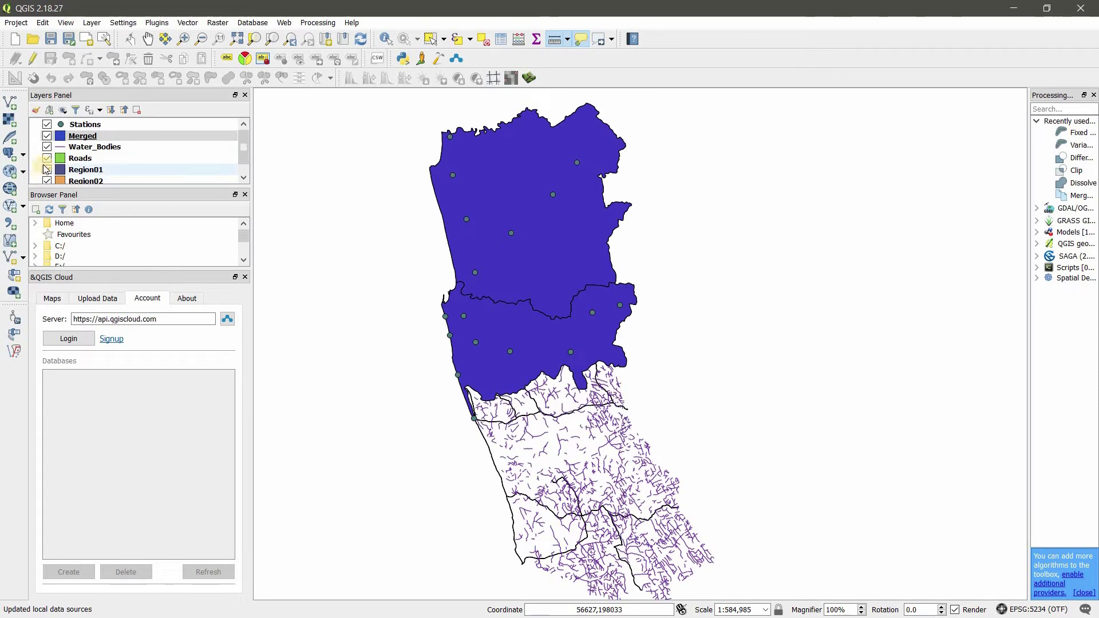
# Step: Hide the Region01 and Region02 layers and move the Merged layer below Roads in the layer order
pyautogui.click(46, 170)
pyautogui.click(46, 181)
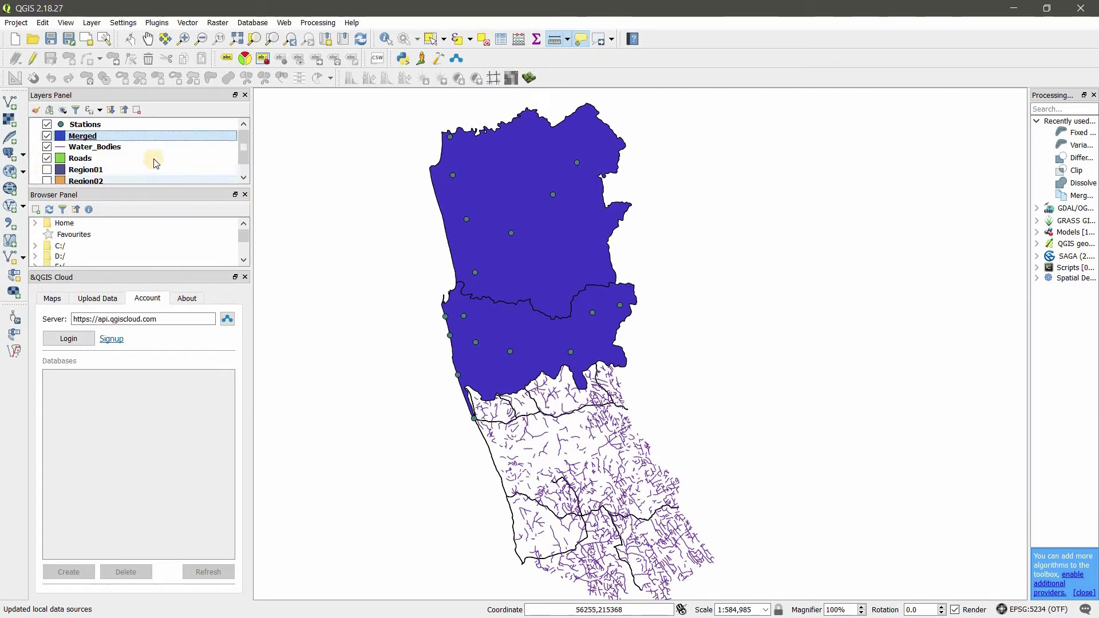
pyautogui.moveTo(119, 135); pyautogui.dragTo(120, 166)
# Step: Remove the Region01 and Region02 layers from the project
pyautogui.click(118, 170)
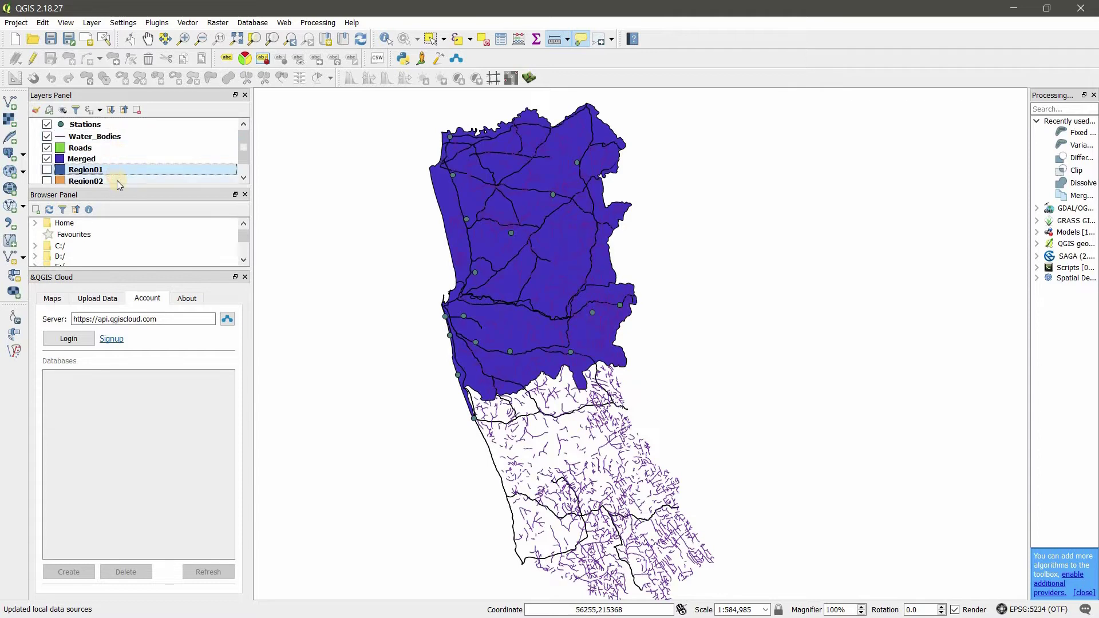
pyautogui.keyDown('ctrl'); pyautogui.click(117, 179); pyautogui.keyUp('ctrl')
pyautogui.rightClick(116, 171)
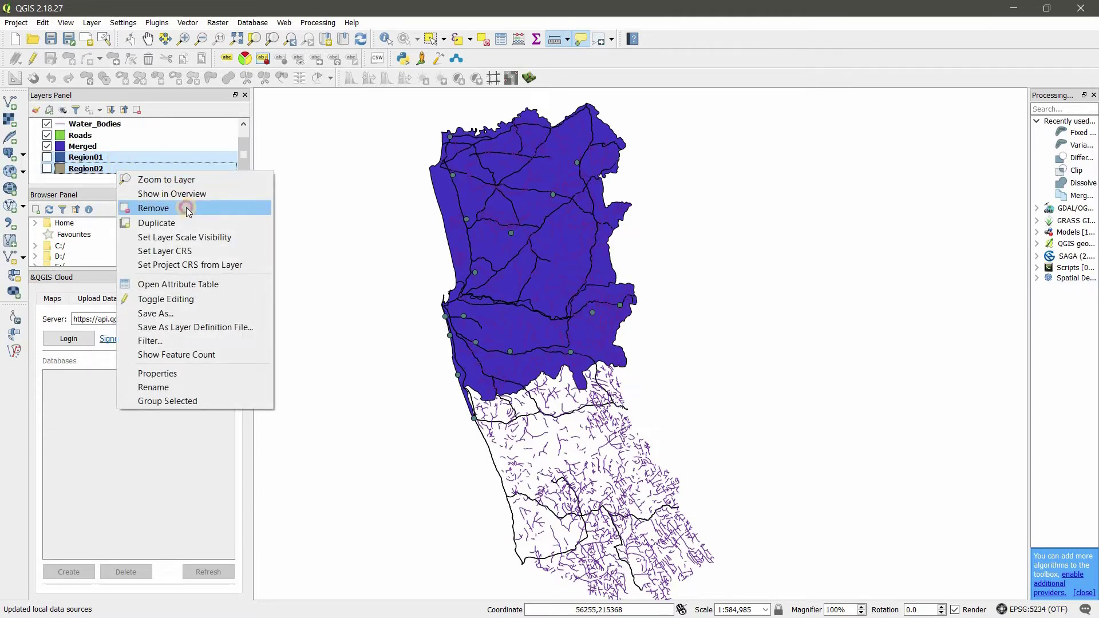
pyautogui.click(187, 207)
pyautogui.click(525, 334)
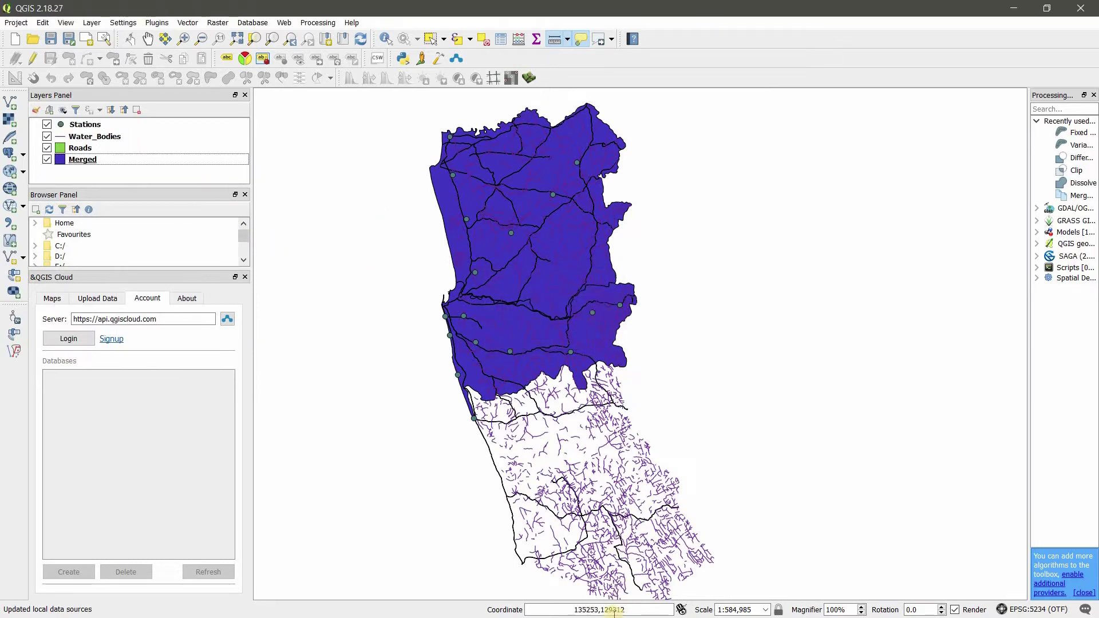
# Step: Switch to the Task01 document in Word, review the road accessibility constraint, and return to QGIS
pyautogui.press('super')
pyautogui.click(545, 365)
pyautogui.hotkey('alt', 'Tab')
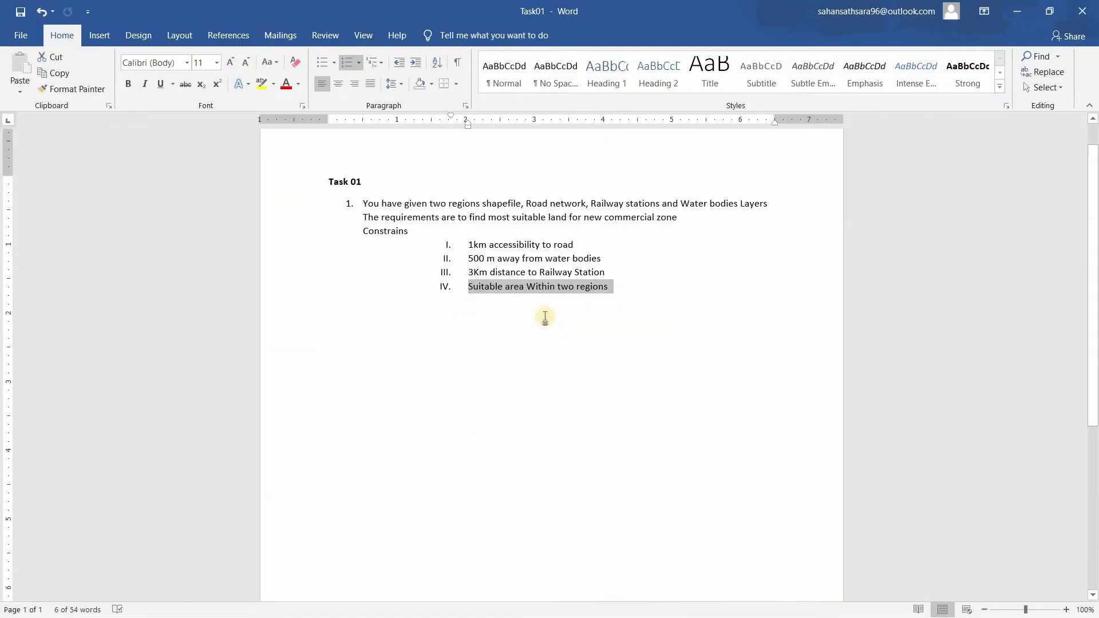
pyautogui.click(582, 246)
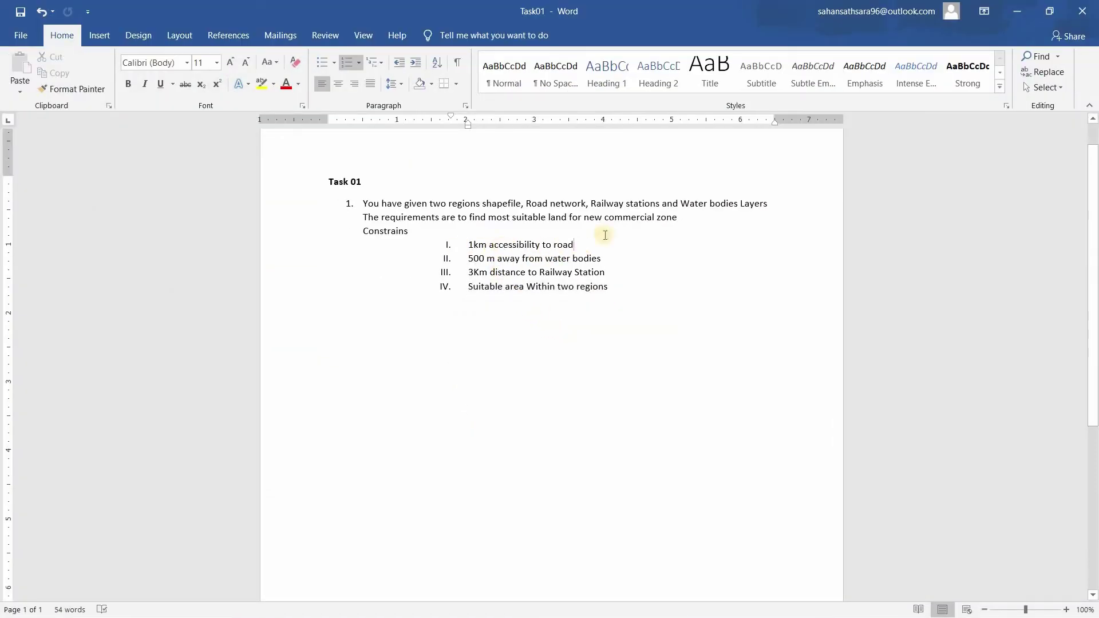
pyautogui.click(1015, 7)
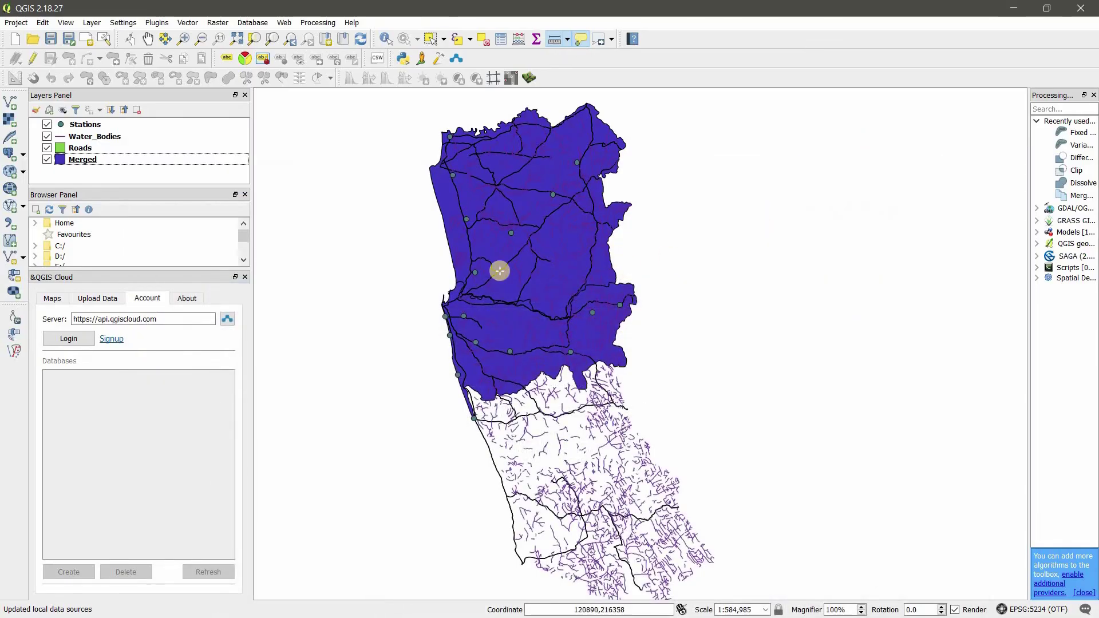
# Step: Start a fixed distance buffer on the Roads layer with a distance of 1000
pyautogui.moveTo(532, 230)
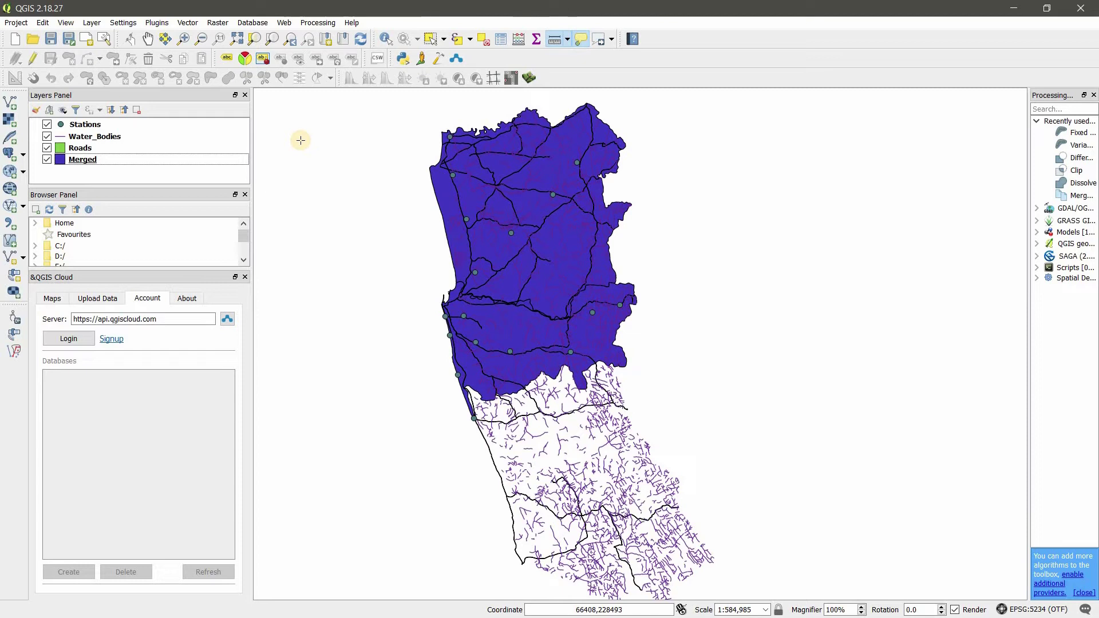
pyautogui.click(198, 22)
pyautogui.moveTo(240, 120)
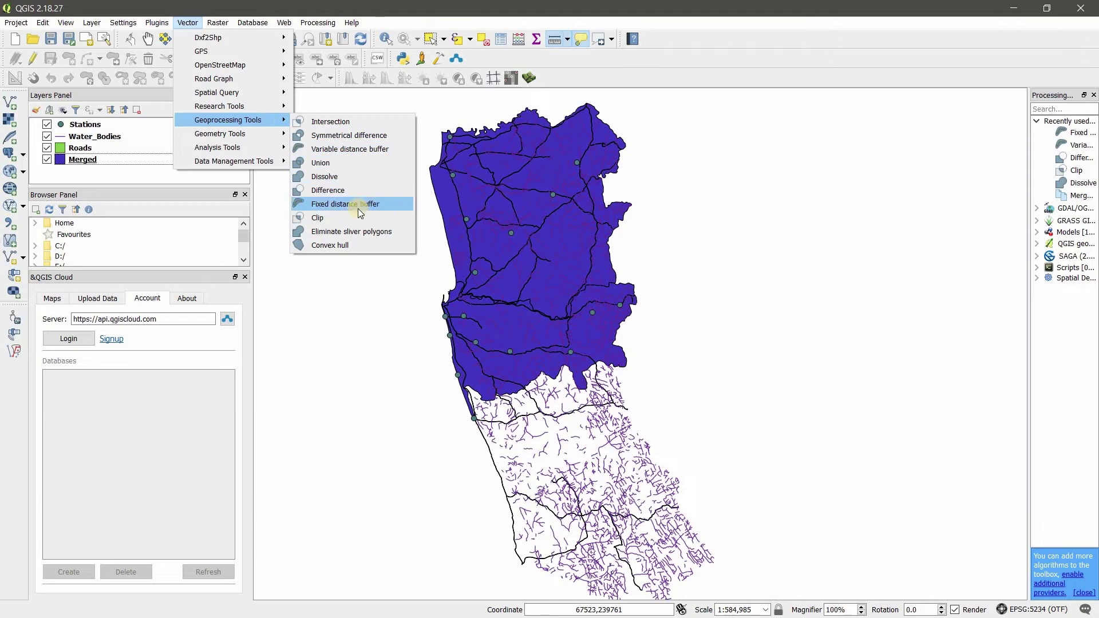
pyautogui.click(381, 203)
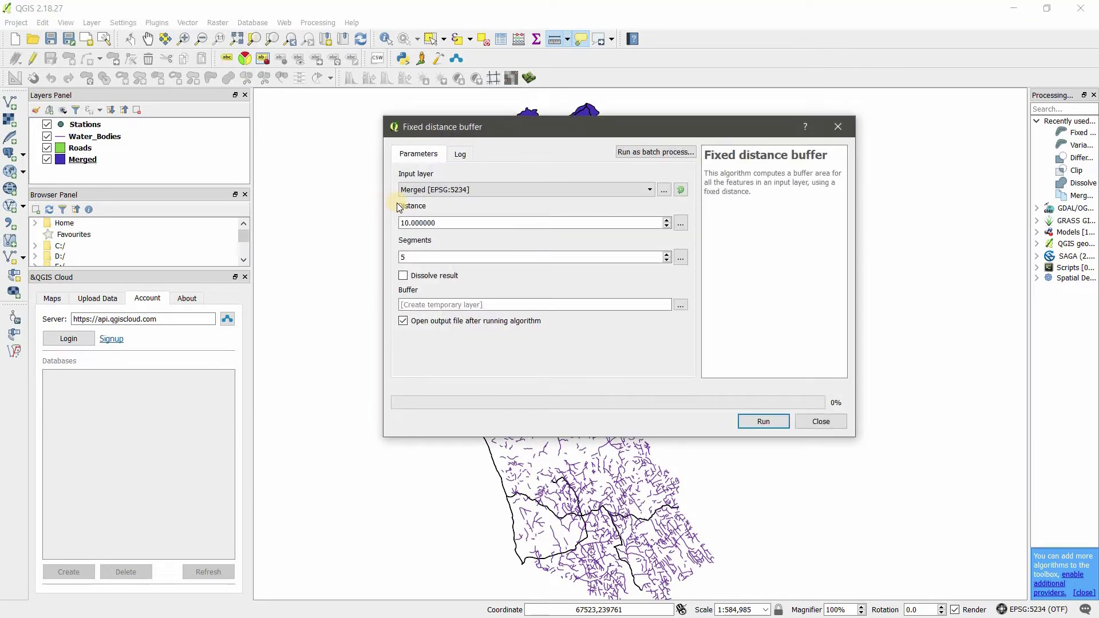
pyautogui.click(440, 192)
pyautogui.click(442, 216)
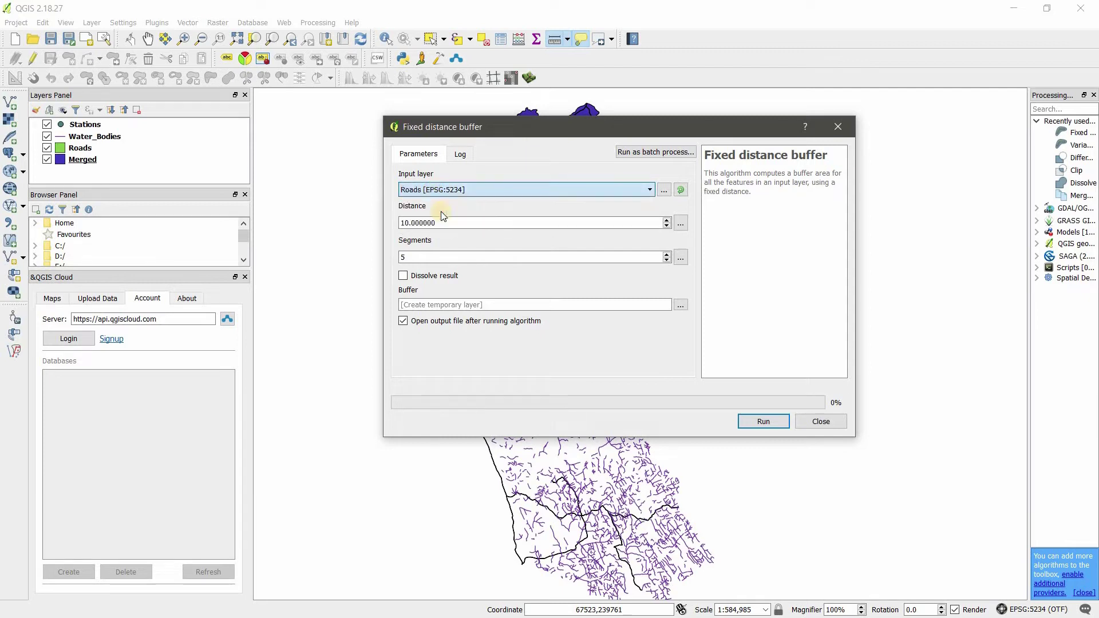
pyautogui.moveTo(444, 223); pyautogui.dragTo(417, 223)
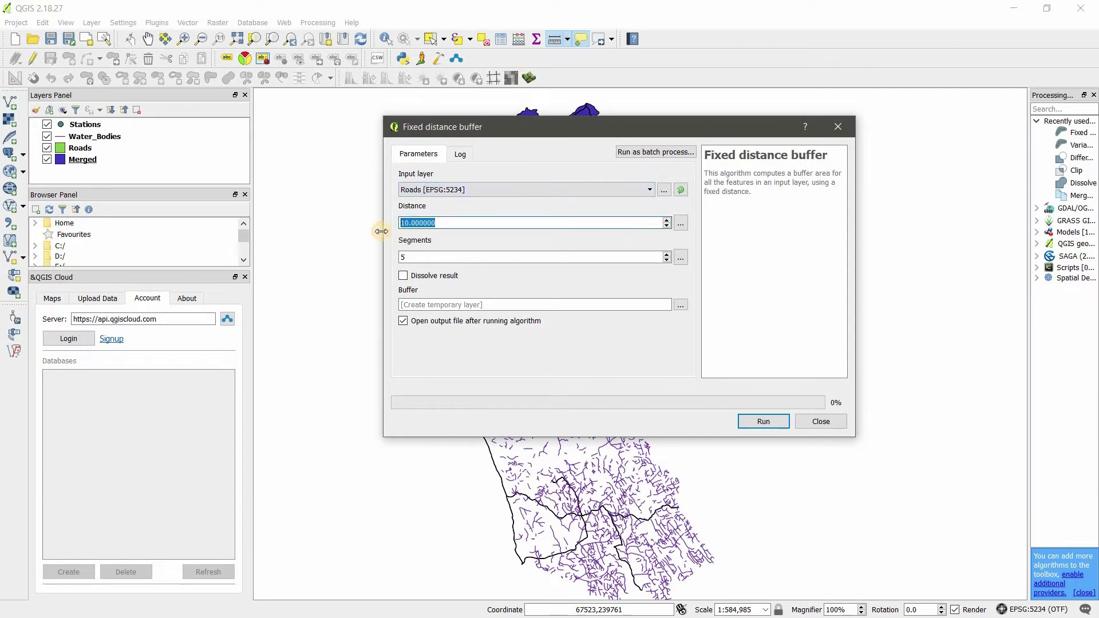
pyautogui.write('1')
# Step: Save the buffer output as 1km_road_buf in the Output_Test01 folder and run the buffer
pyautogui.click(684, 305)
pyautogui.click(723, 327)
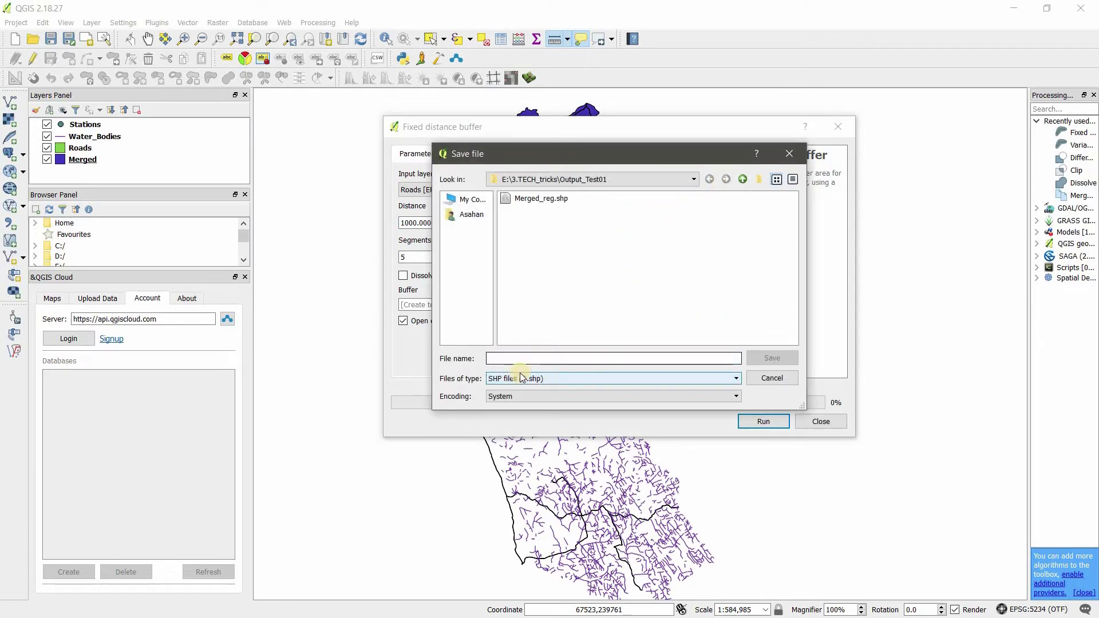
pyautogui.write('1km_road_buf')
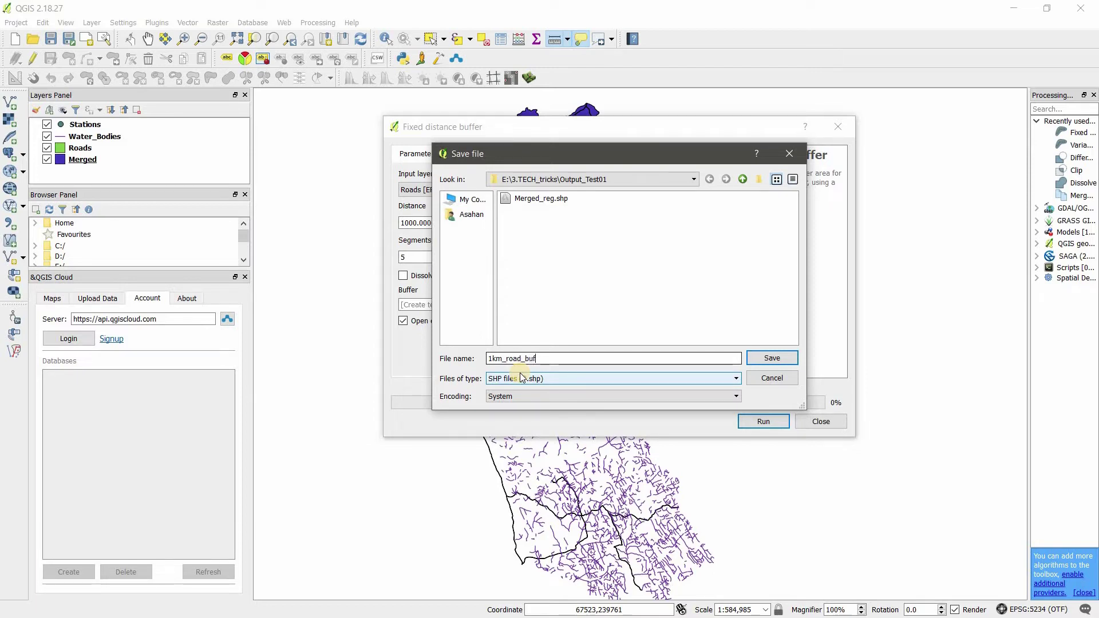
pyautogui.click(781, 362)
pyautogui.click(771, 422)
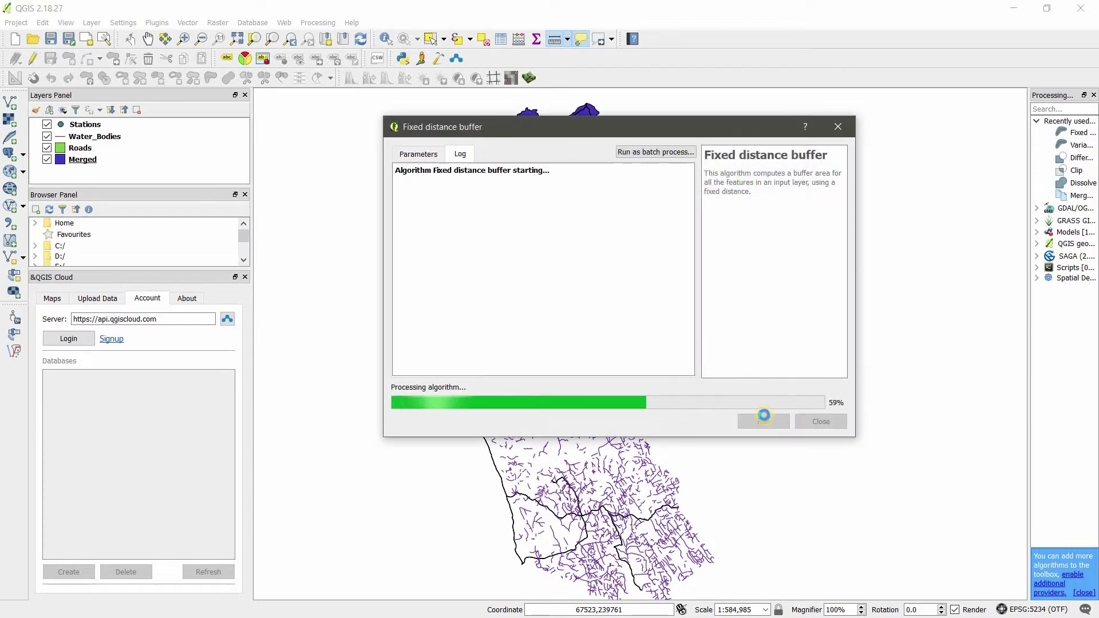
# Step: Measure the distance from a road's centre line to the buffer edge on both sides
pyautogui.scroll(2, 420, 275)
pyautogui.scroll(-2, 600, 268)
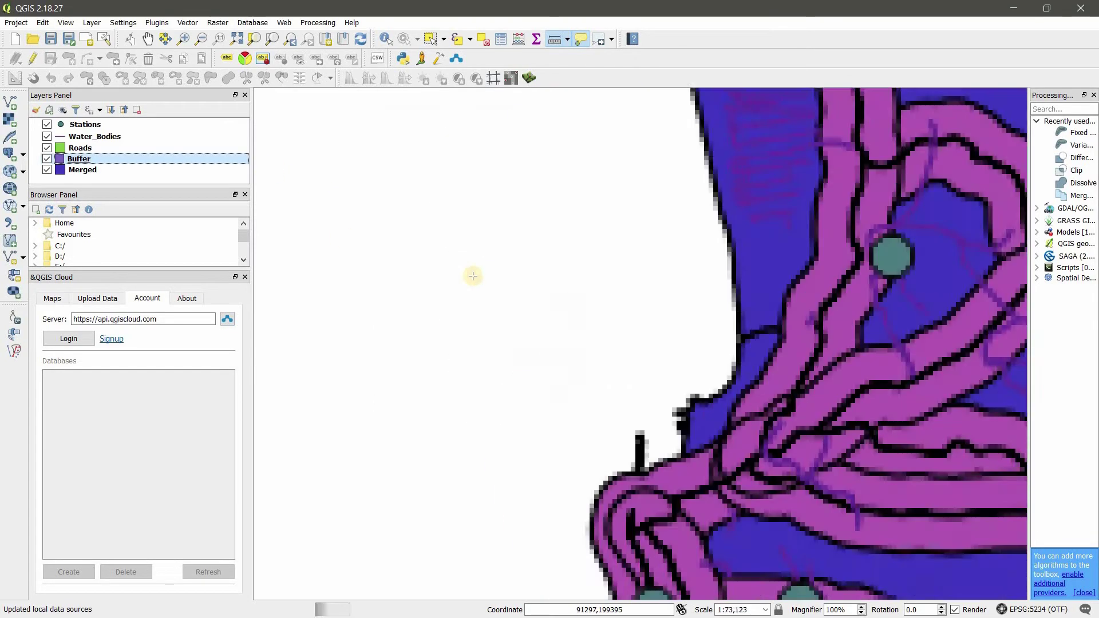
pyautogui.scroll(4, 674, 277)
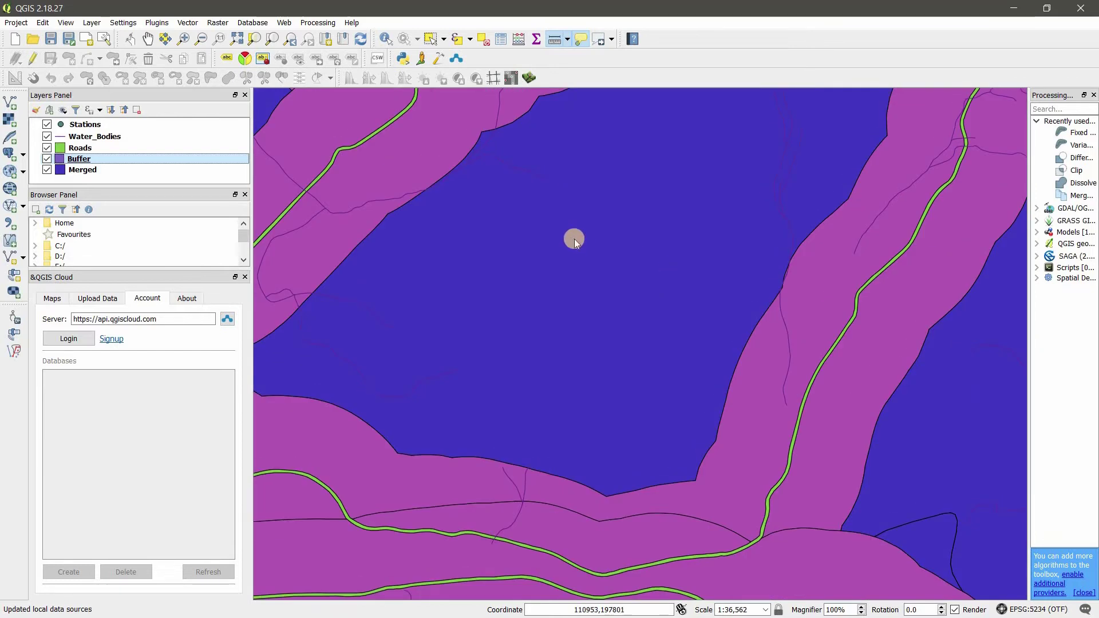
pyautogui.scroll(-1, 574, 238)
pyautogui.click(554, 39)
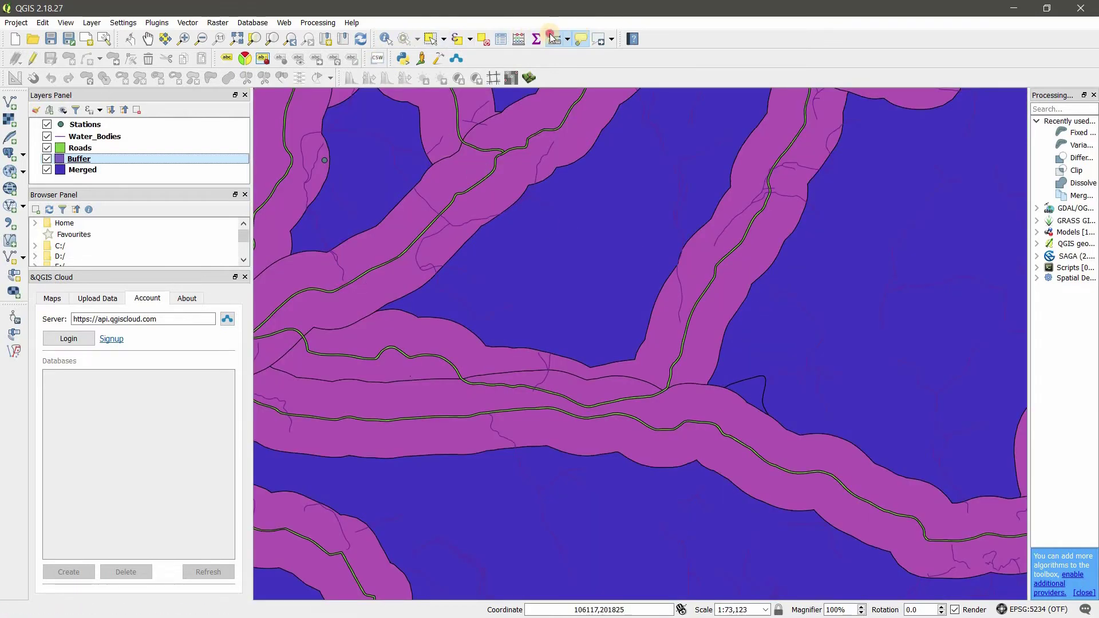
pyautogui.click(422, 231)
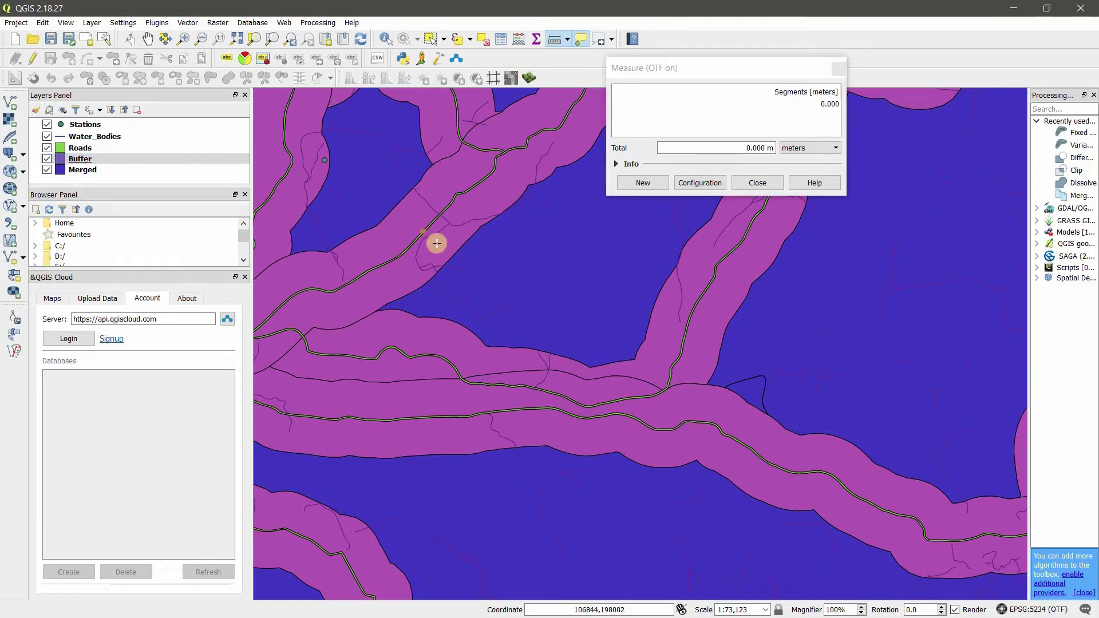
pyautogui.moveTo(451, 258)
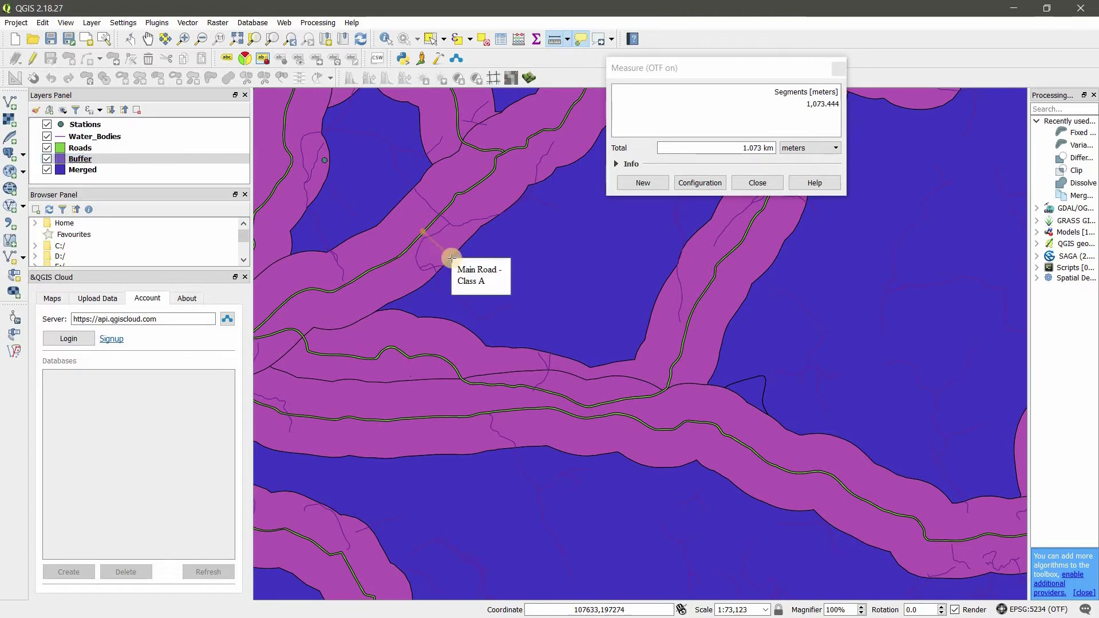
pyautogui.scroll(3, 451, 258)
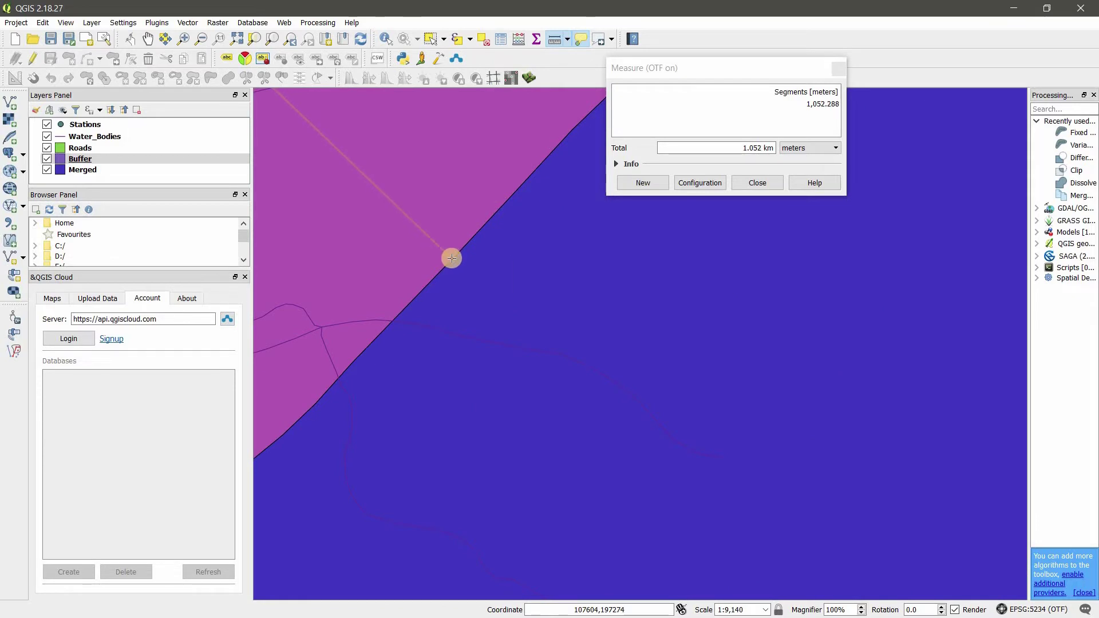
pyautogui.scroll(-3, 449, 253)
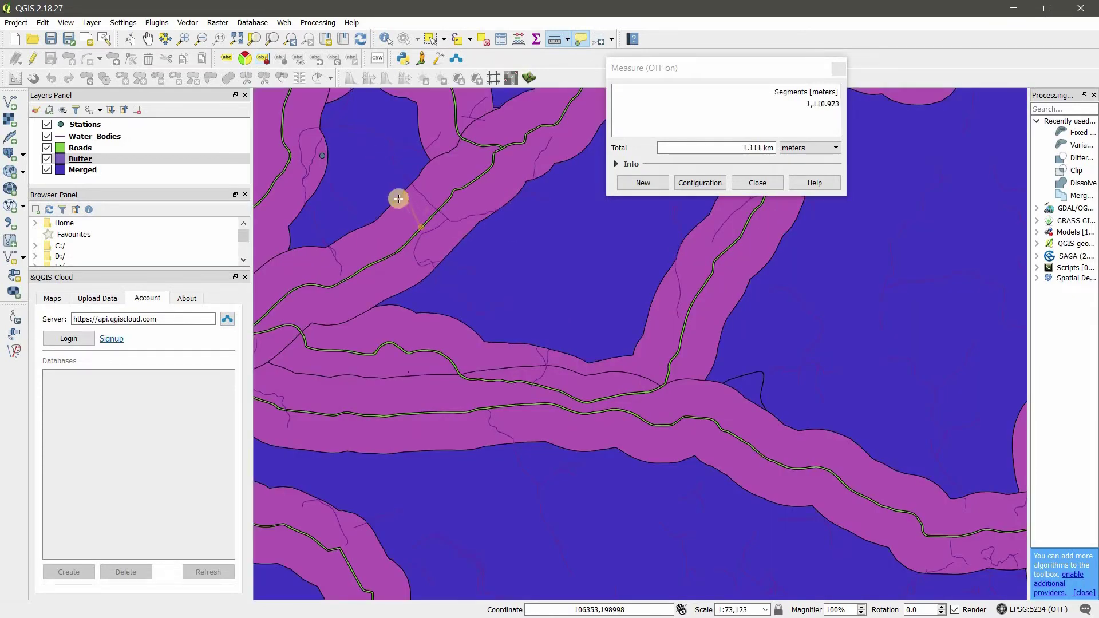
pyautogui.scroll(4, 395, 200)
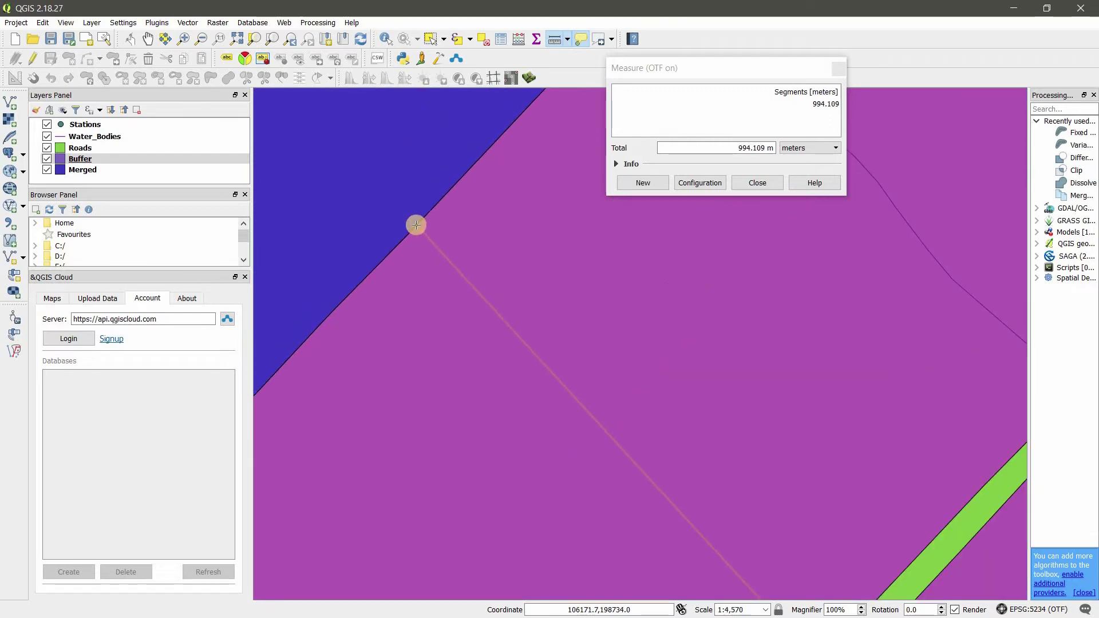
pyautogui.moveTo(418, 223)
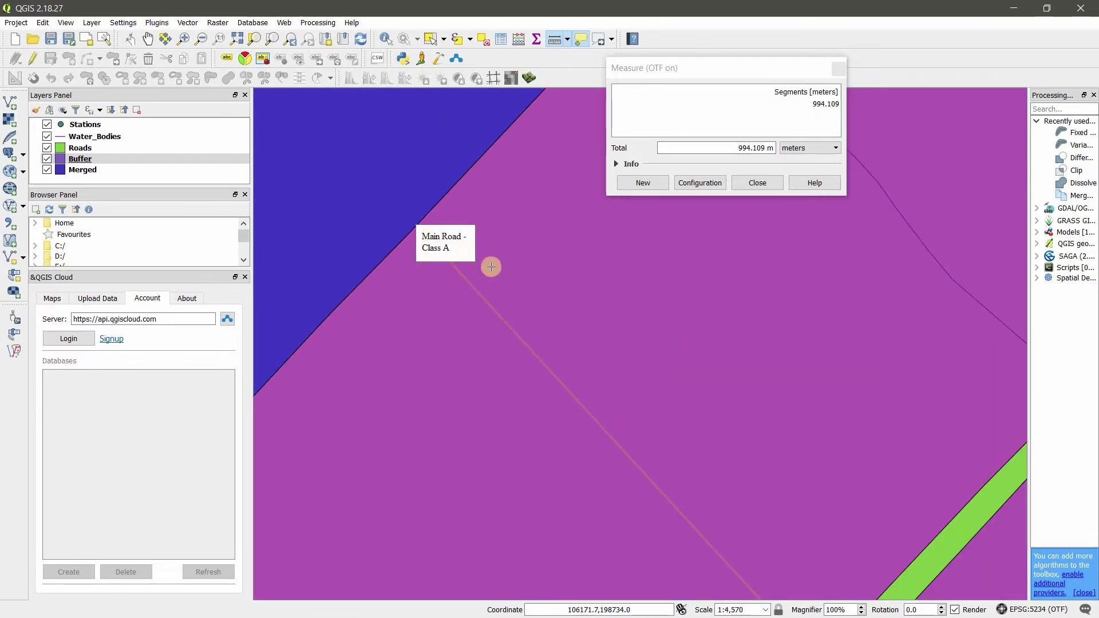
pyautogui.scroll(-4, 506, 260)
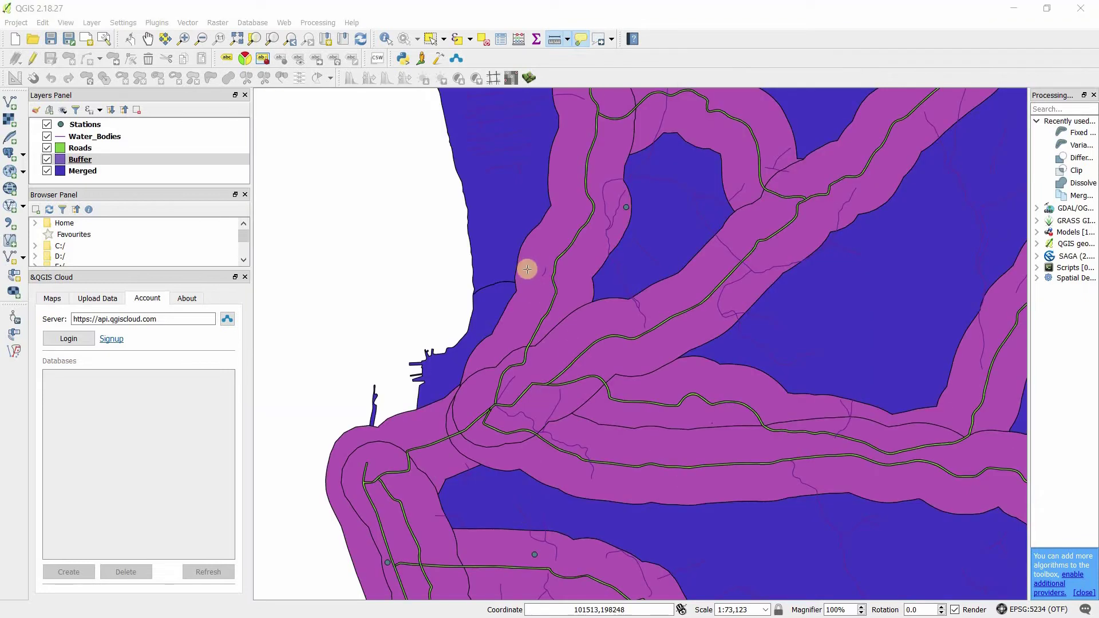
# Step: Switch to the Task01 document in Word, review the water body distance constraint, and return to QGIS
pyautogui.press('super')
pyautogui.click(490, 601)
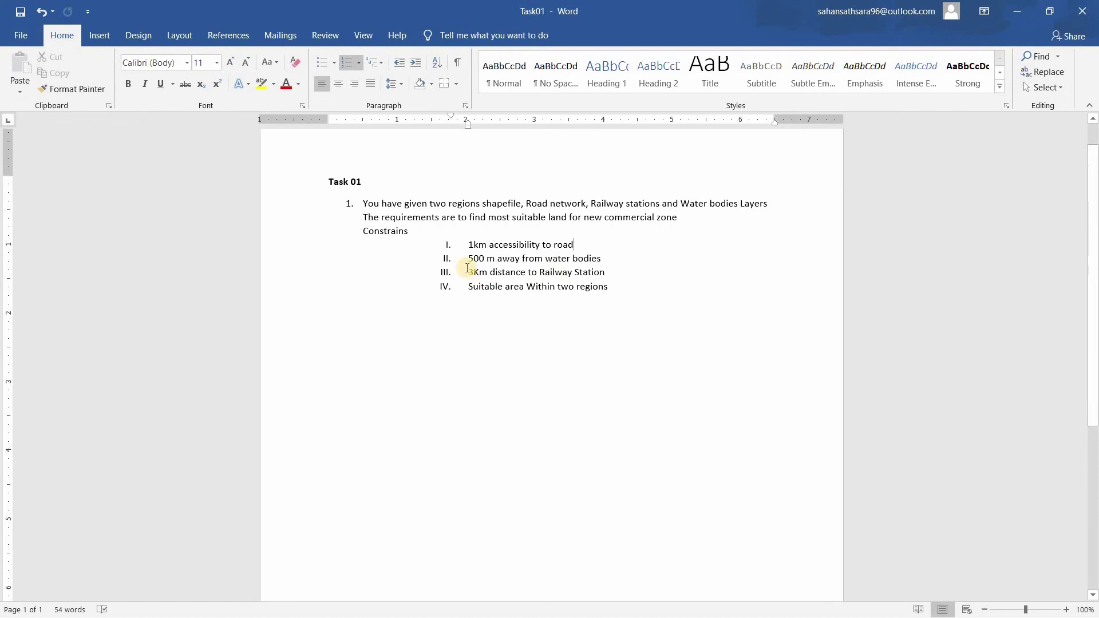
pyautogui.click(719, 250)
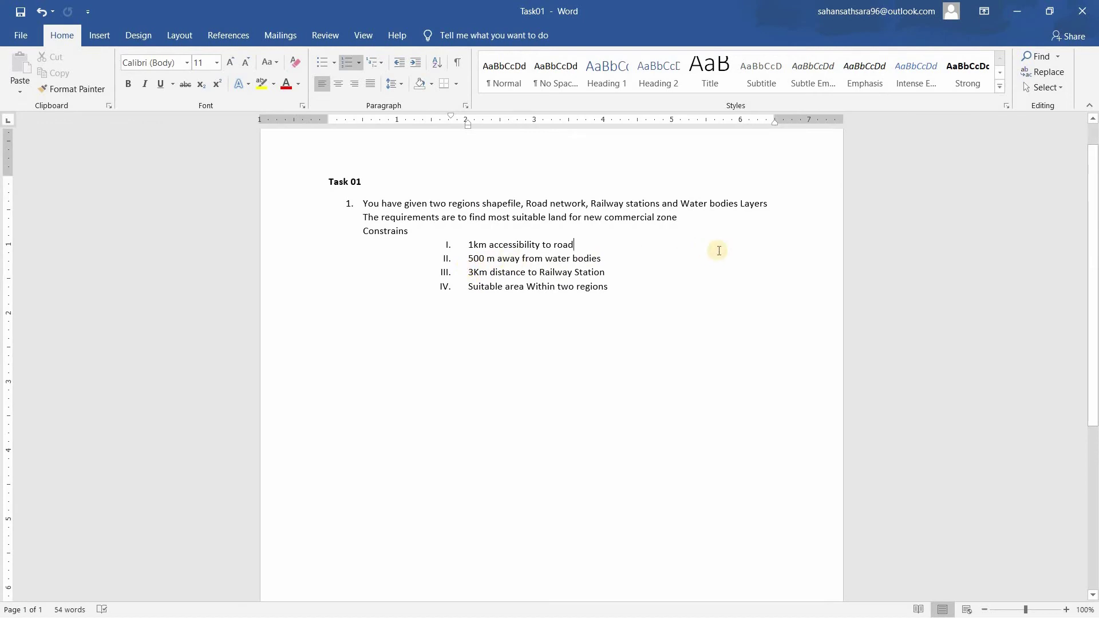
pyautogui.click(1010, 8)
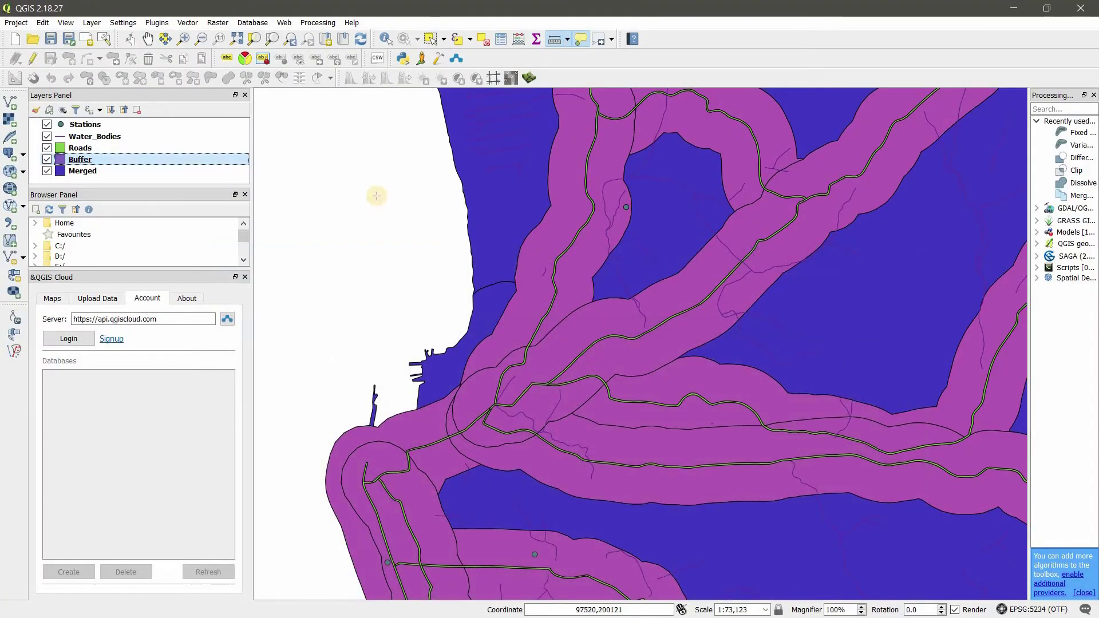
# Step: Start a fixed distance buffer on the Water_Bodies layer with a distance of 500
pyautogui.click(104, 138)
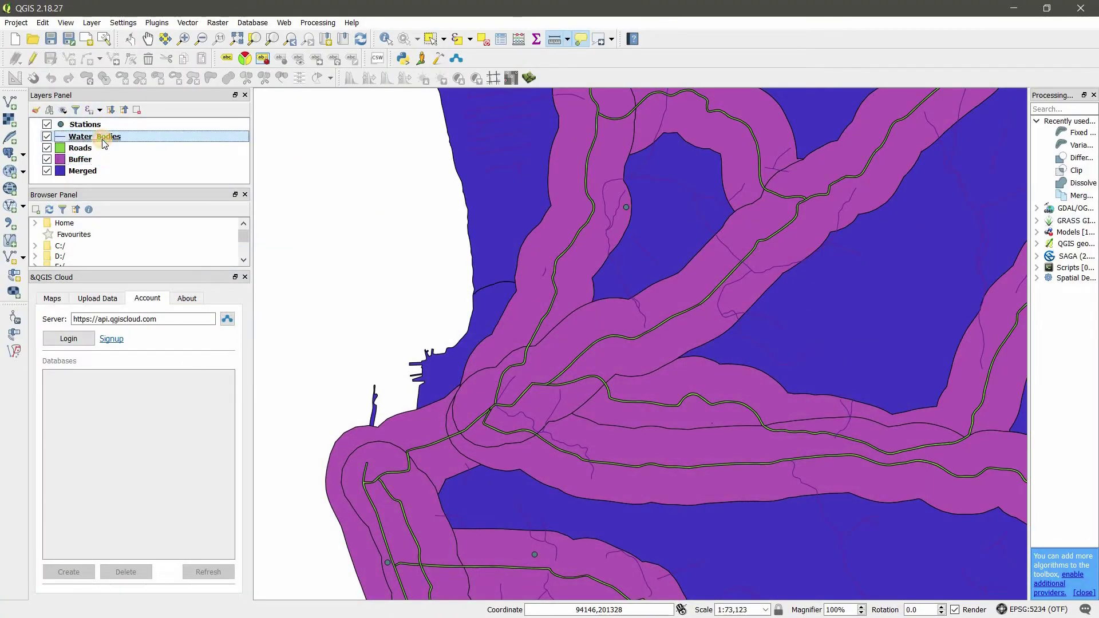
pyautogui.click(187, 23)
pyautogui.moveTo(240, 120)
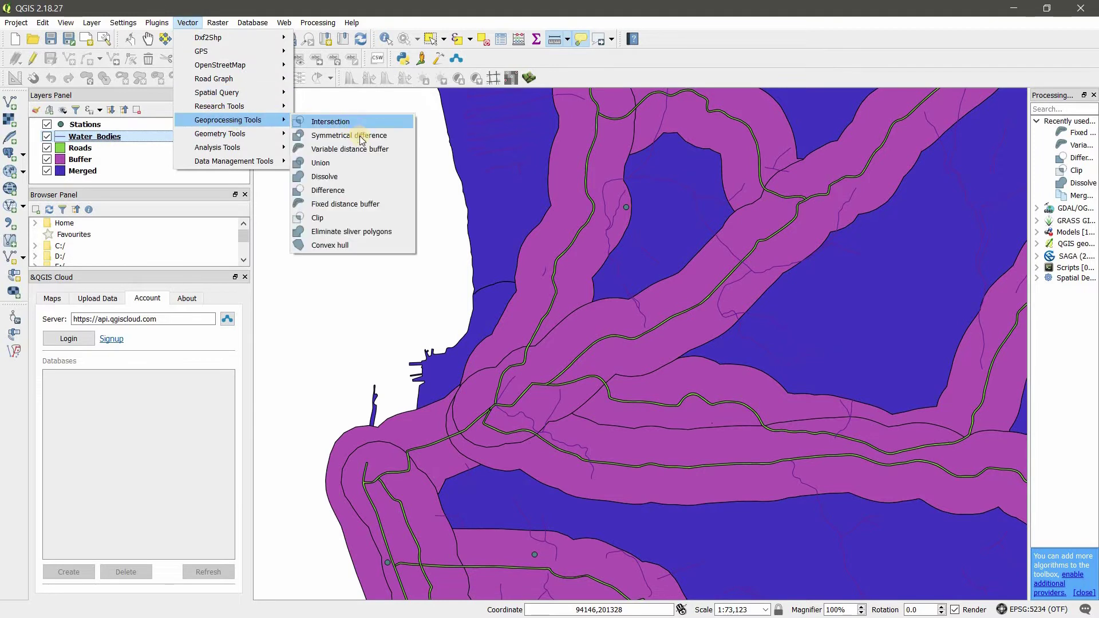
pyautogui.click(376, 204)
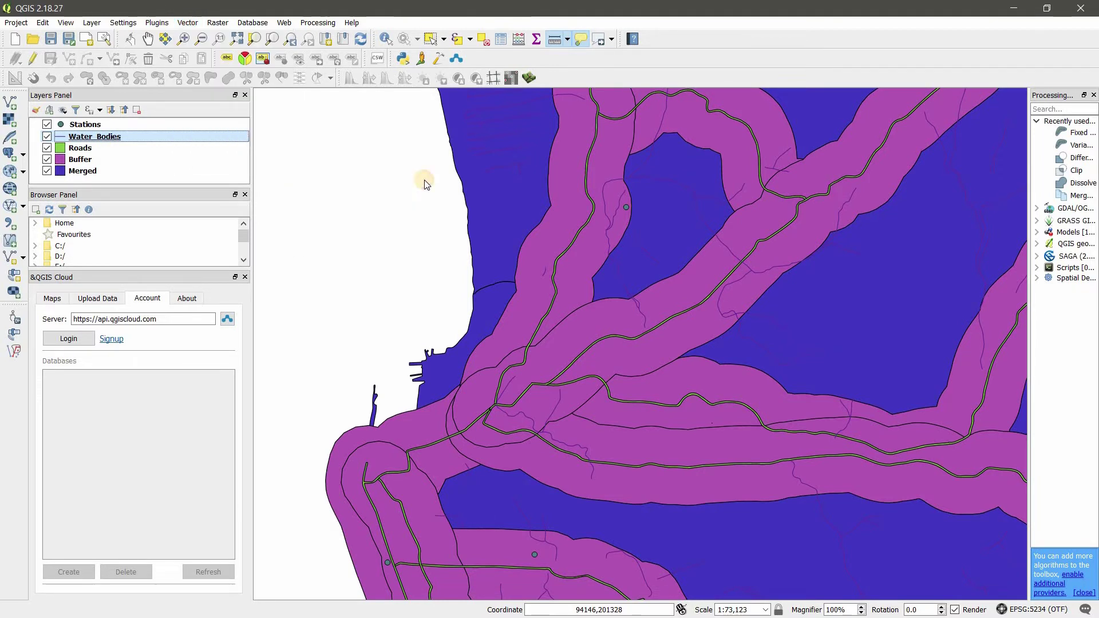
pyautogui.click(441, 191)
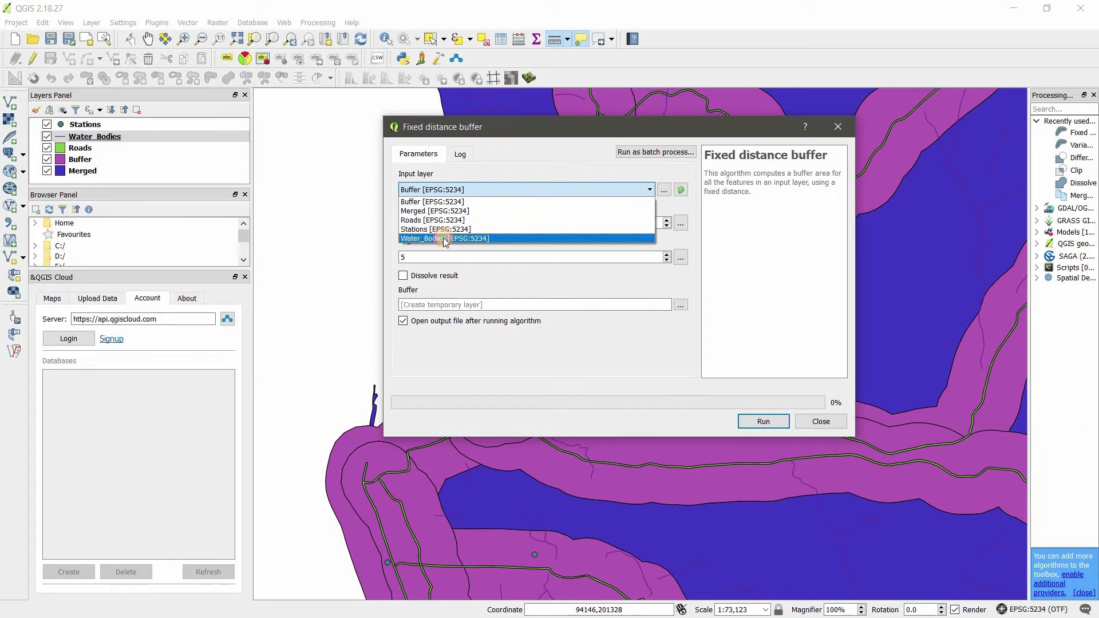
pyautogui.click(445, 239)
pyautogui.doubleClick(452, 223)
pyautogui.write('500')
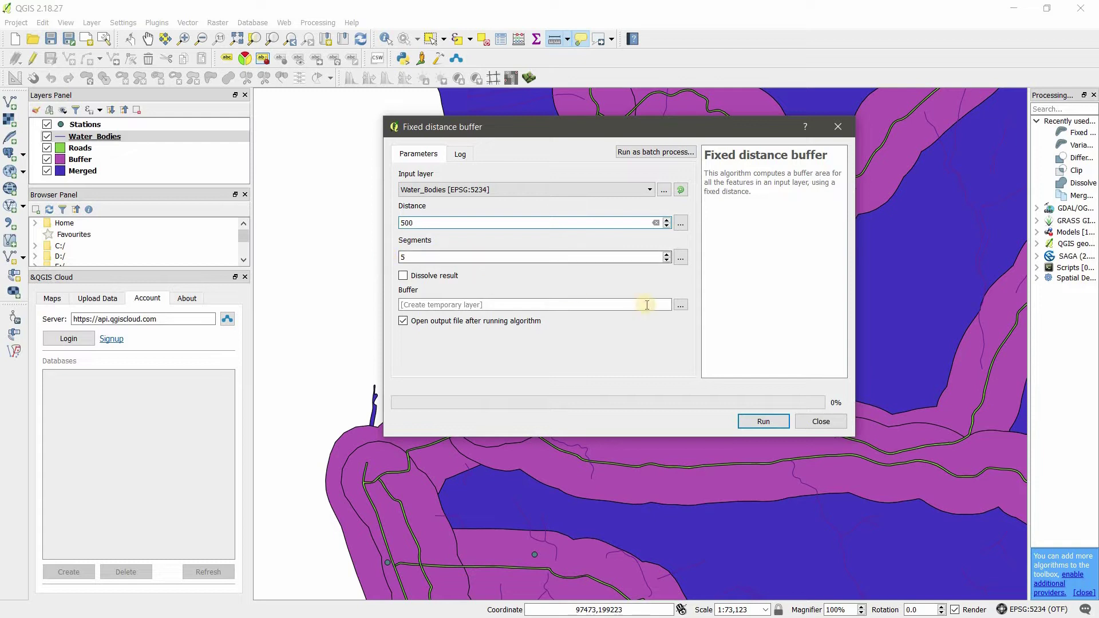
# Step: Save the water body buffer output as 500m_water_buf in the Output_Test01 folder and run the buffer
pyautogui.click(681, 306)
pyautogui.click(710, 331)
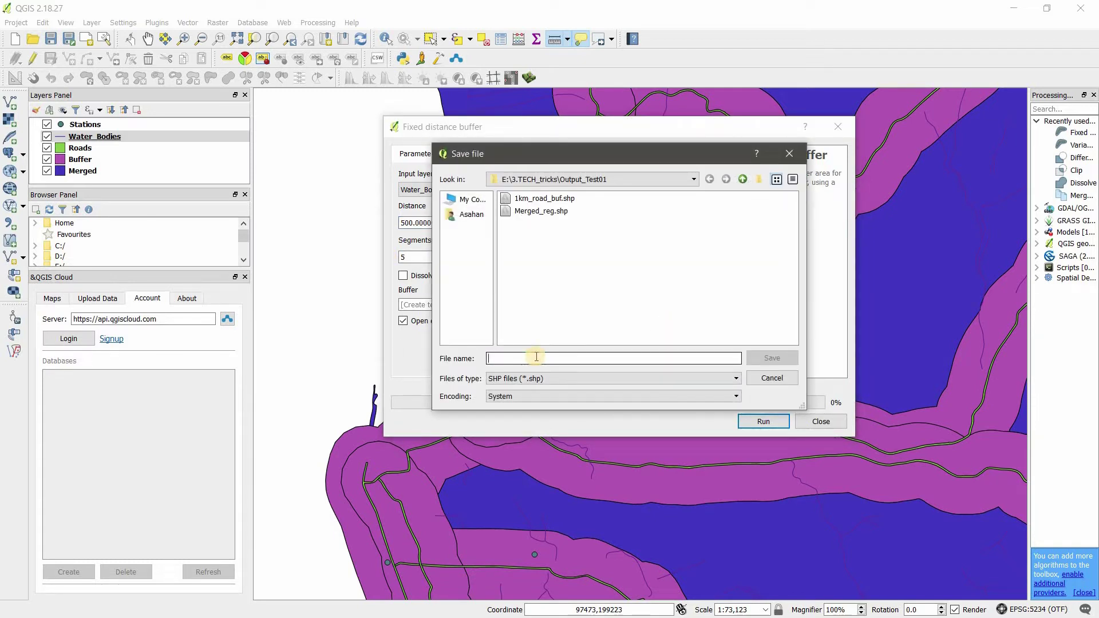
pyautogui.write('500m_water')
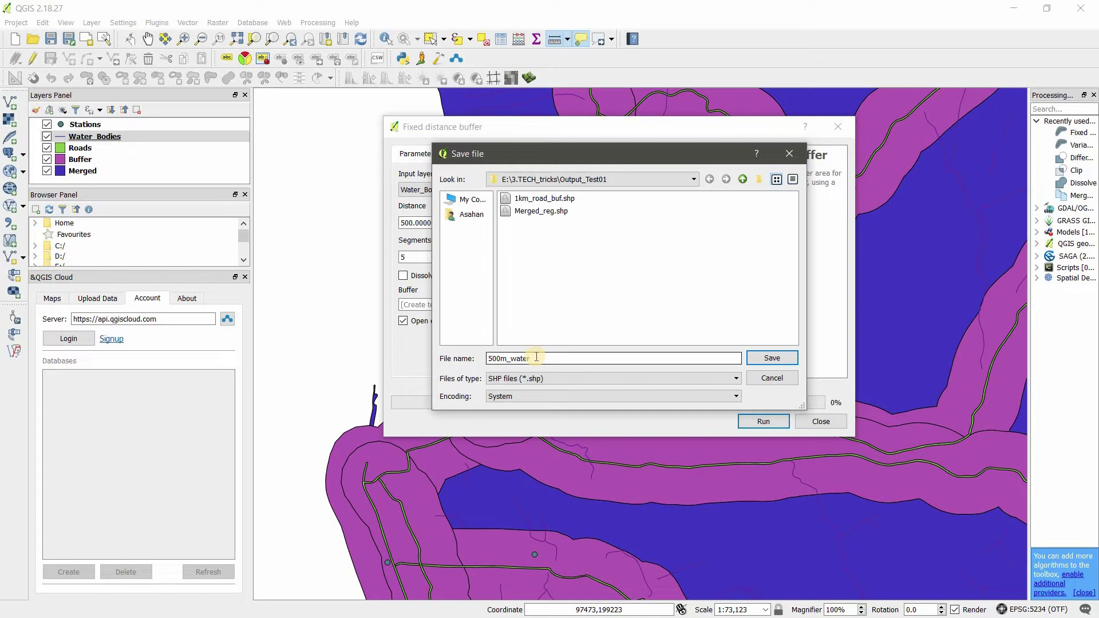
pyautogui.write('_buf')
pyautogui.click(762, 358)
pyautogui.click(764, 419)
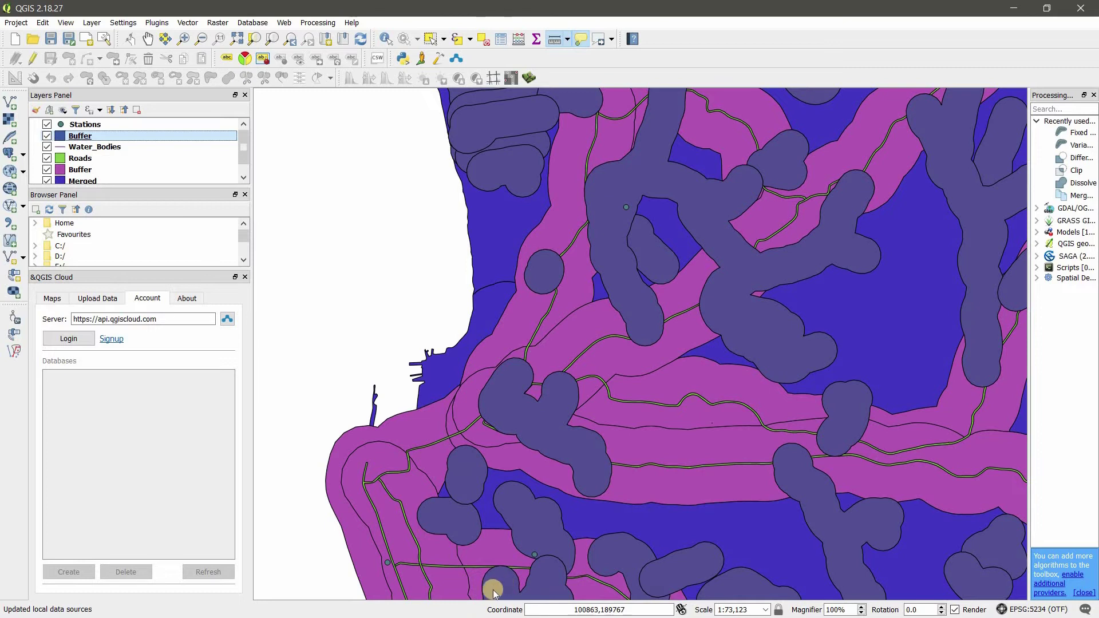
# Step: Switch to the Task01 document in Word, review the railway station distance constraint, and return to QGIS
pyautogui.press('super')
pyautogui.press('Escape')
pyautogui.hotkey('alt', 'Tab')
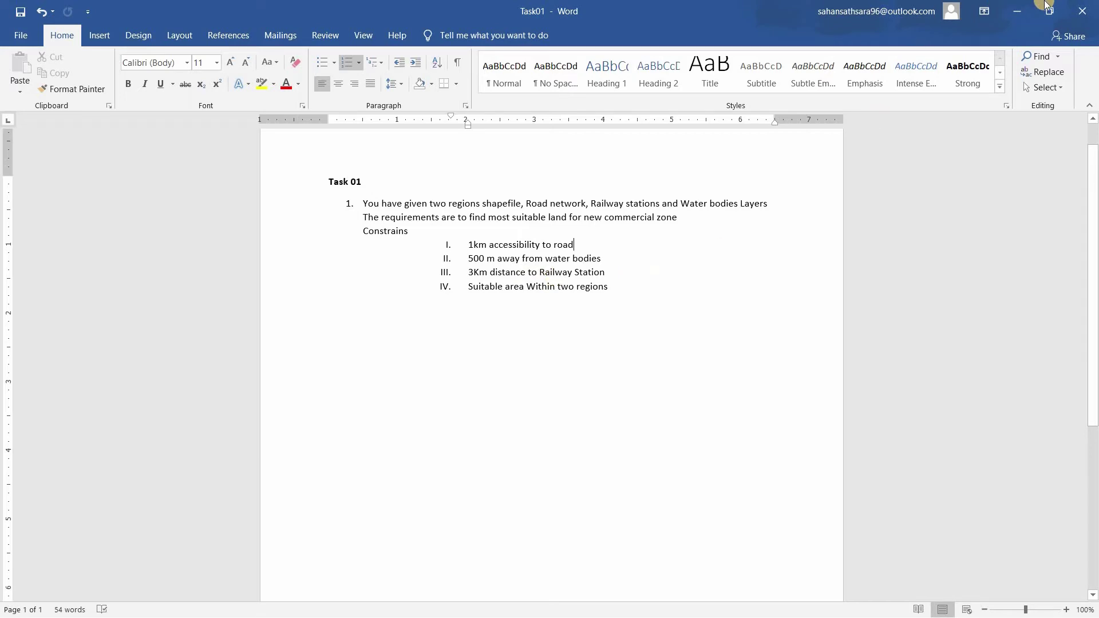
pyautogui.click(1016, 11)
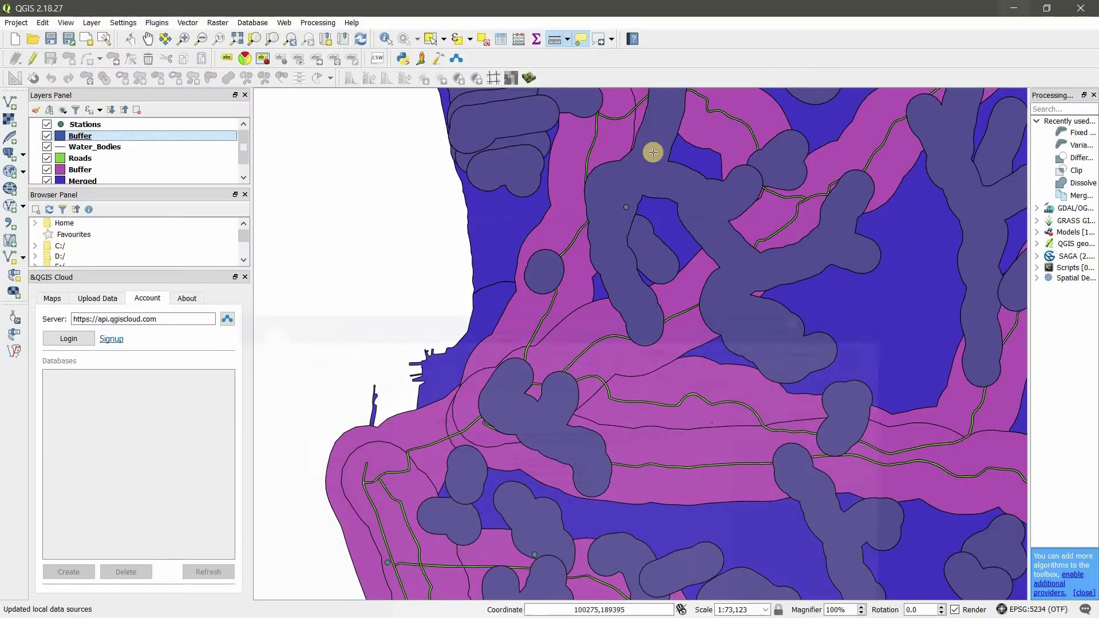
# Step: Start a fixed distance buffer on the Stations layer with a distance of 3000
pyautogui.click(76, 125)
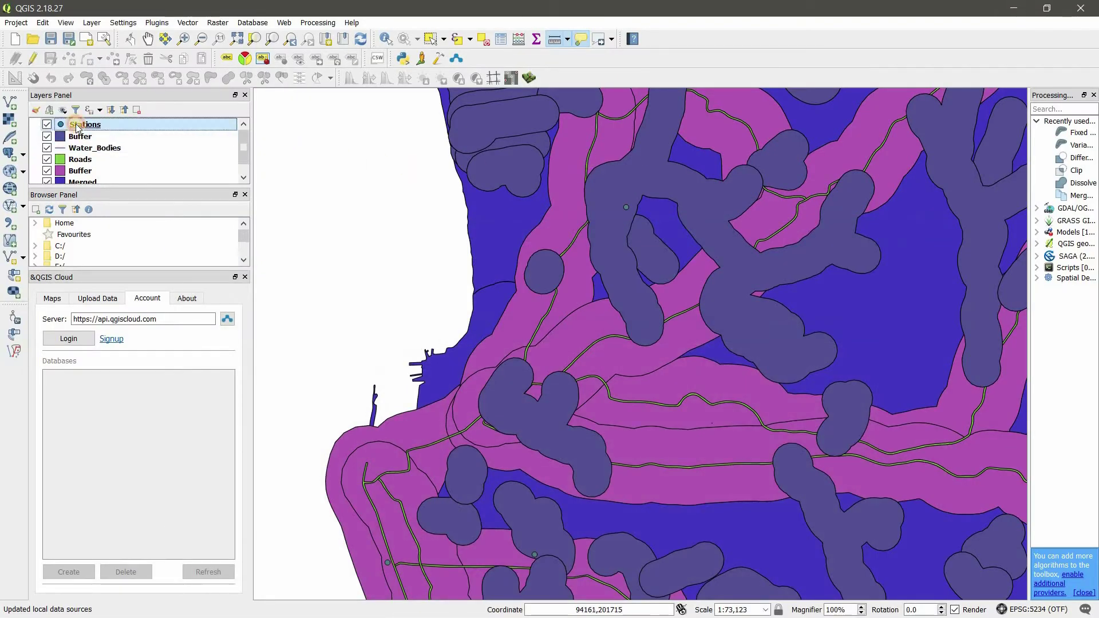
pyautogui.click(187, 23)
pyautogui.moveTo(239, 121)
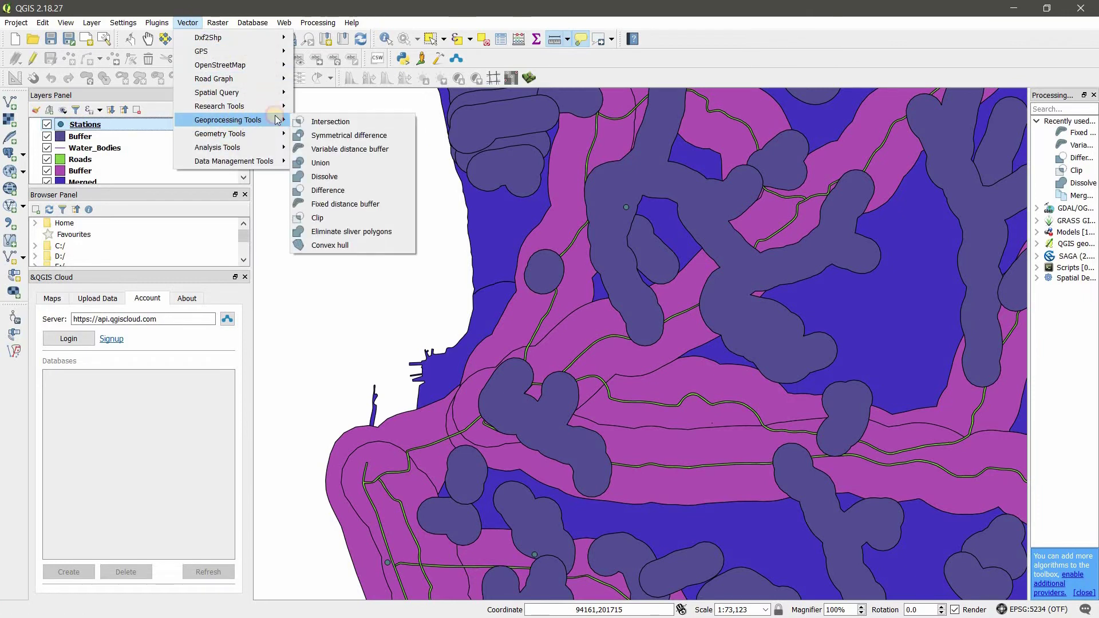
pyautogui.click(386, 203)
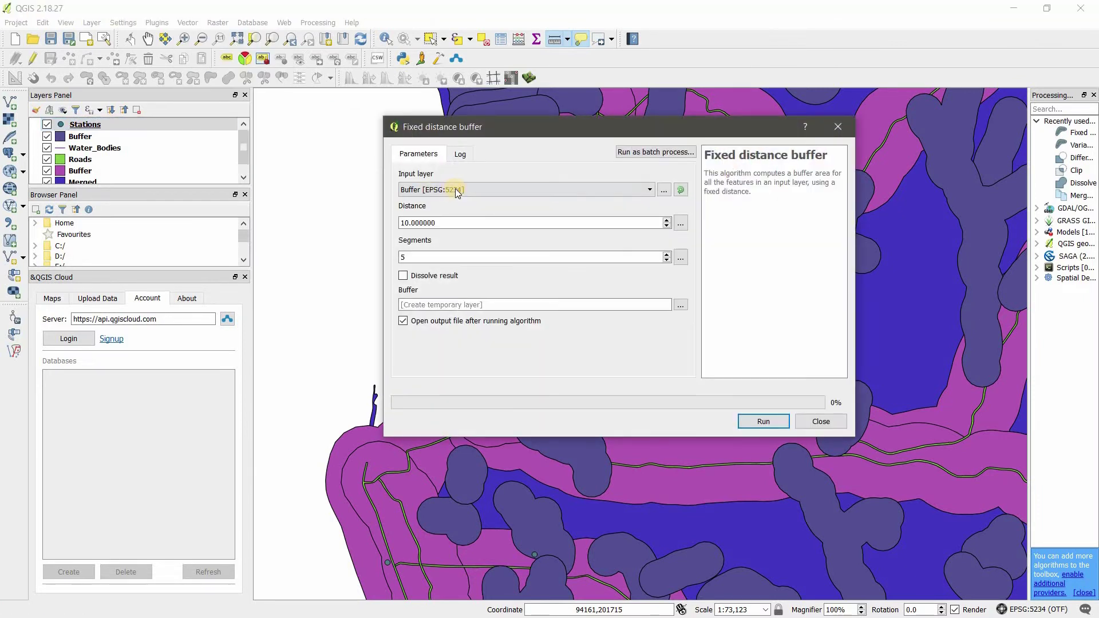
pyautogui.click(455, 190)
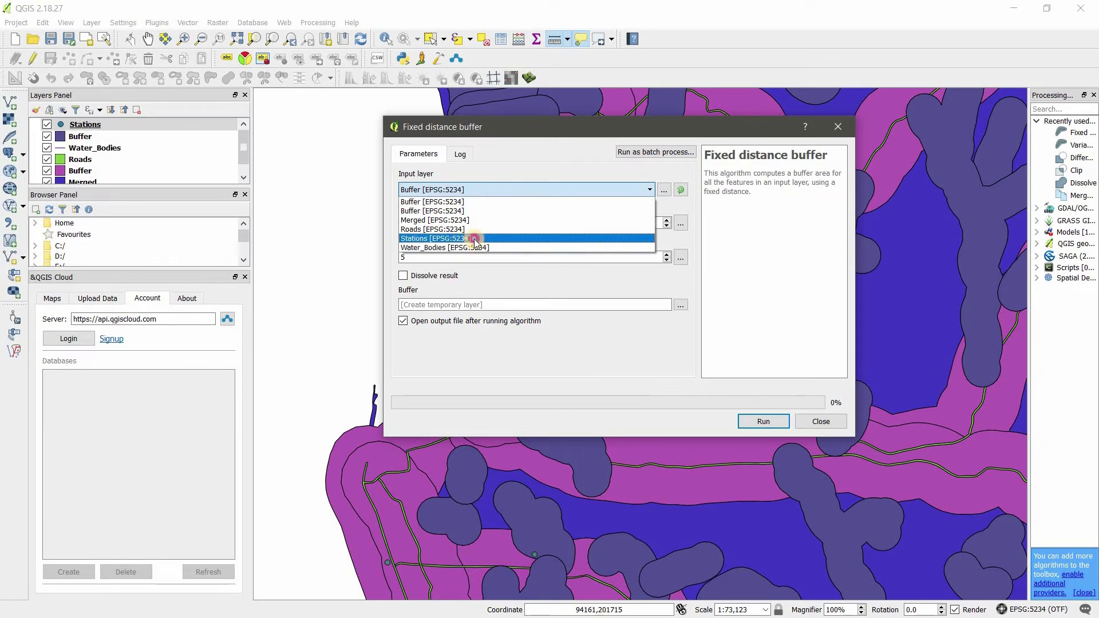
pyautogui.click(435, 239)
pyautogui.moveTo(398, 224); pyautogui.dragTo(430, 233)
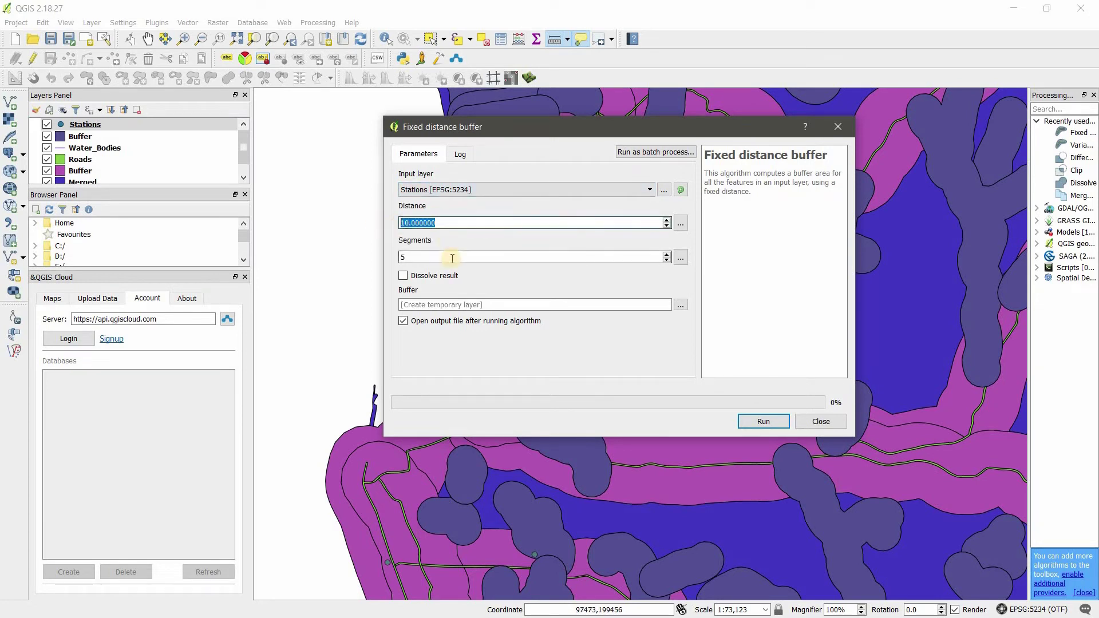
pyautogui.write('3')
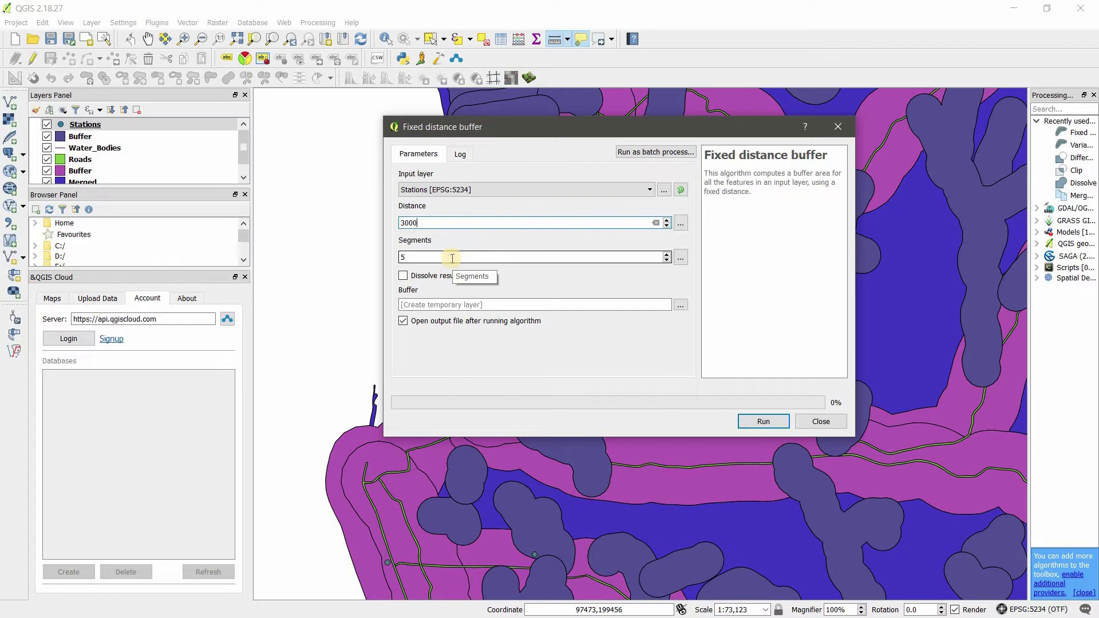
pyautogui.write('000')
# Step: Save the station buffer output as 3km_station in the Output_Test01 folder and run the buffer
pyautogui.click(681, 307)
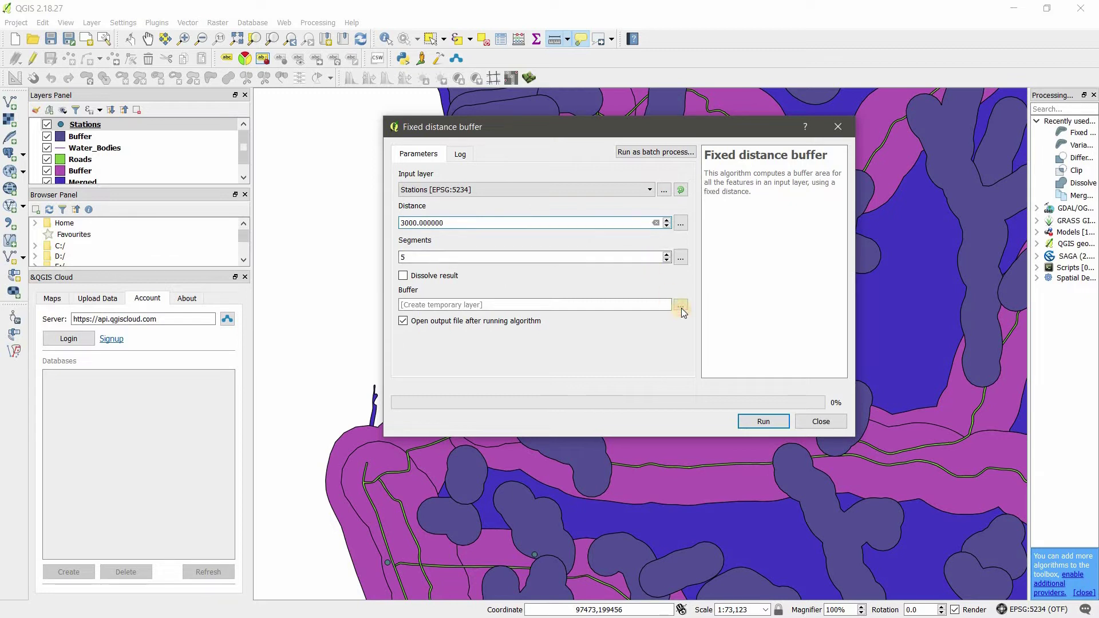
pyautogui.click(701, 331)
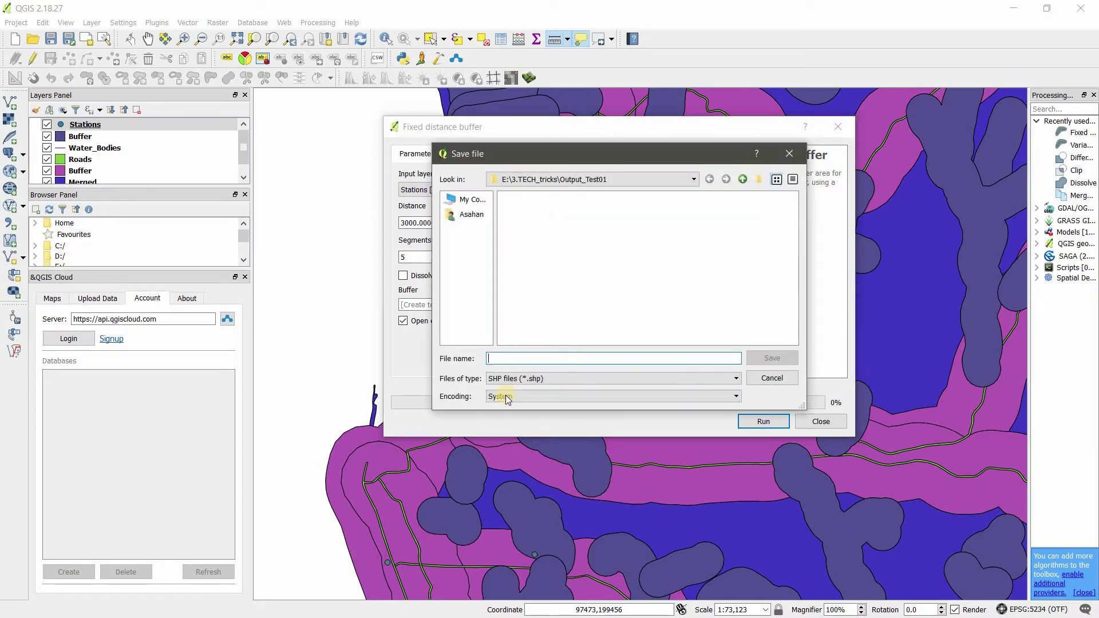
pyautogui.write('3km')
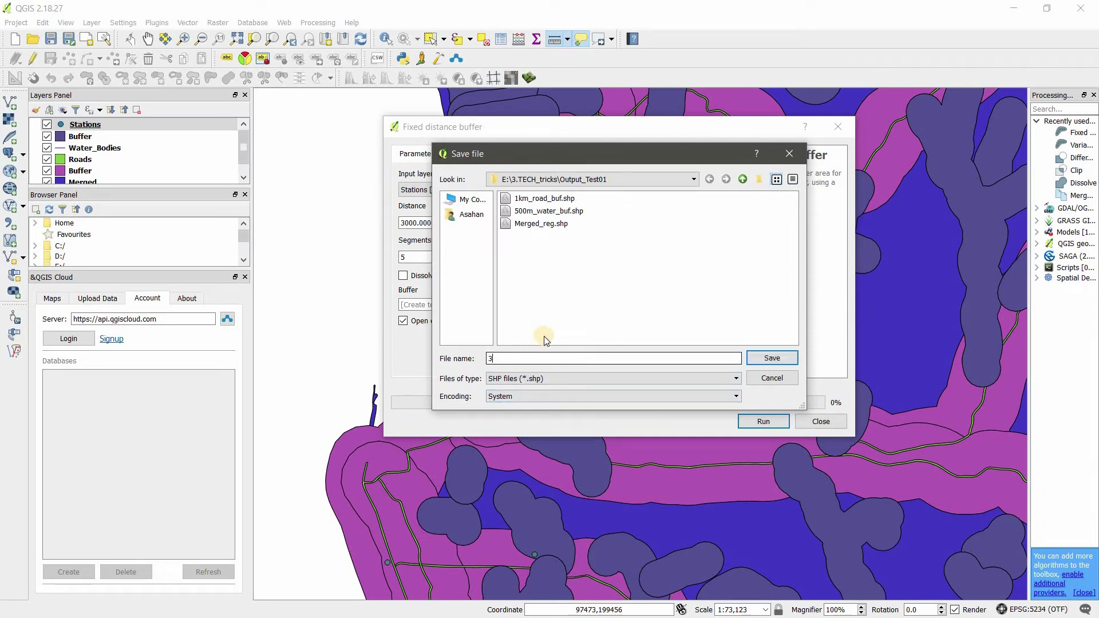
pyautogui.write('_station')
pyautogui.press('Return')
pyautogui.click(739, 420)
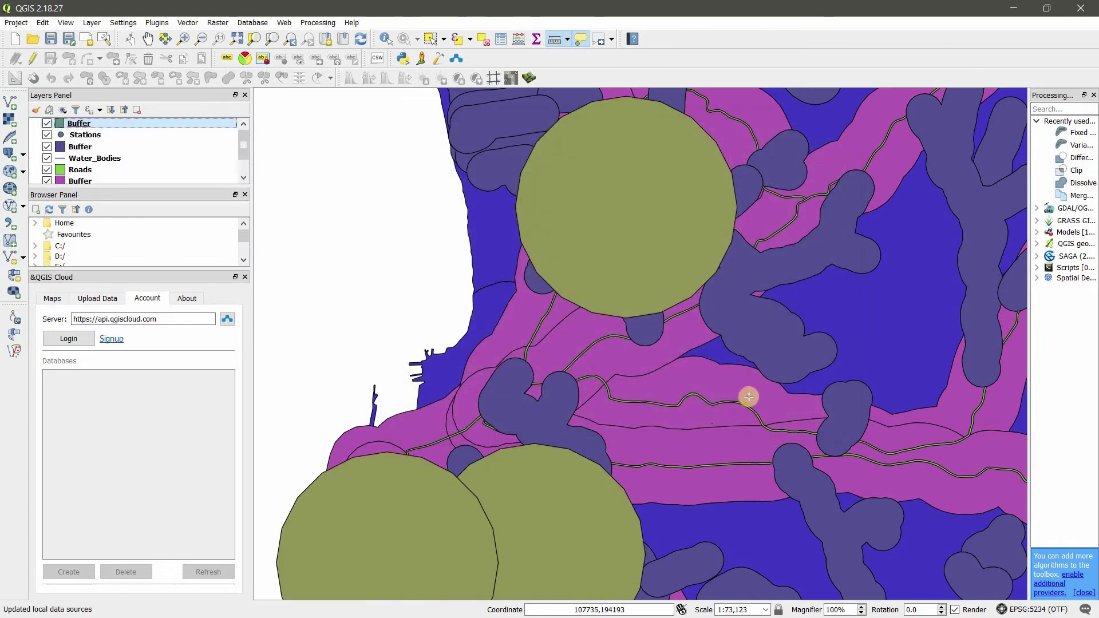
pyautogui.scroll(-2, 749, 397)
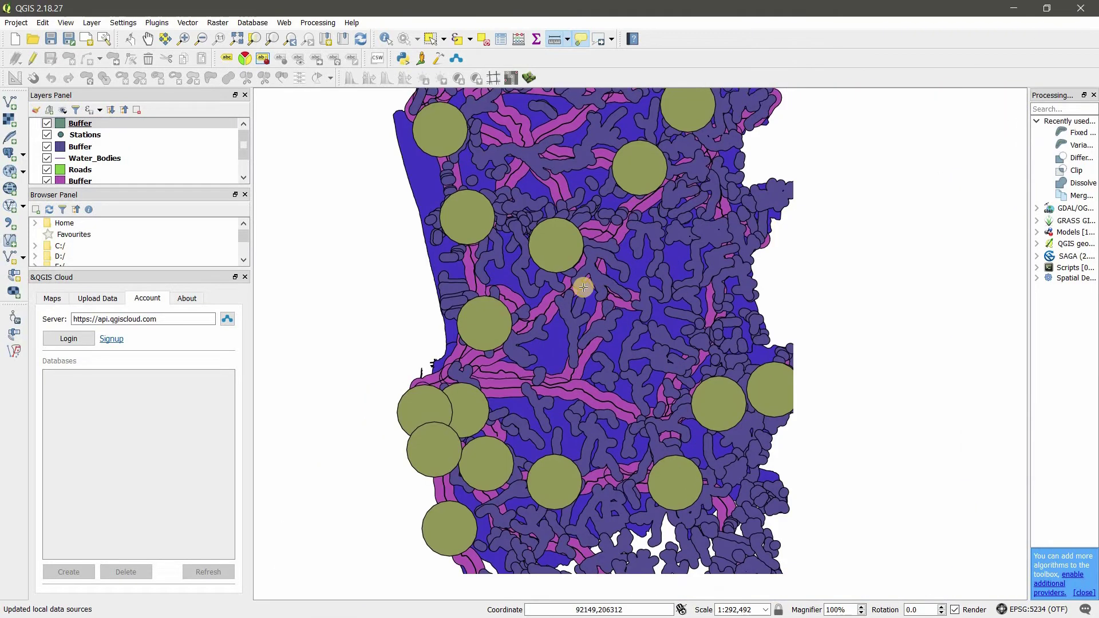
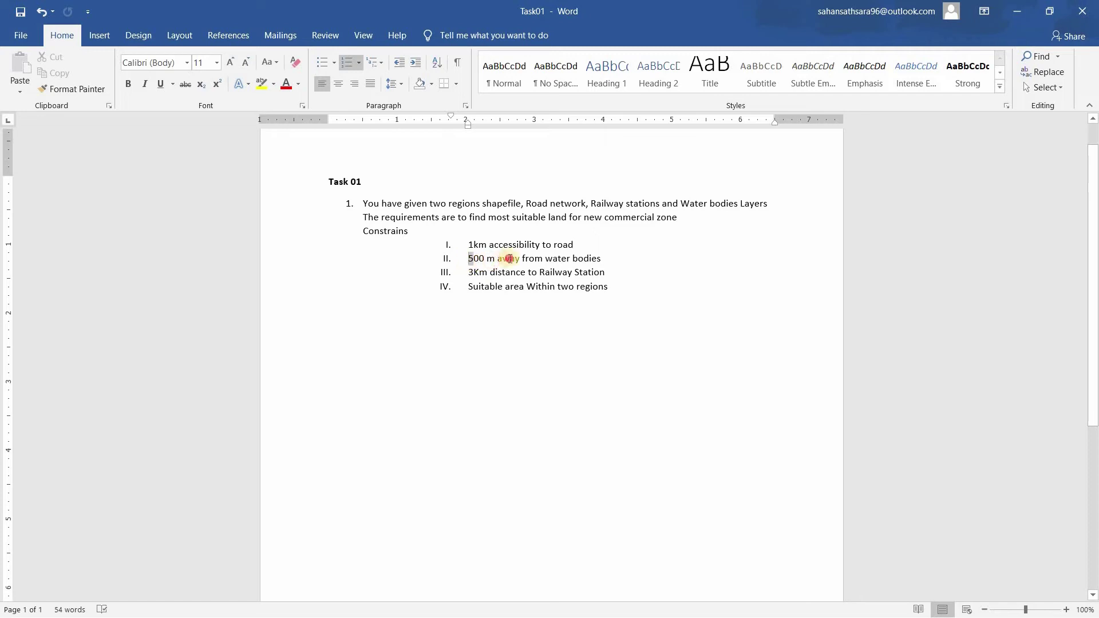
# Step: Review the road, water body and railway station constraints in the Task01 Word document, and return to QGIS
pyautogui.click(658, 276)
pyautogui.tripleClick(584, 244)
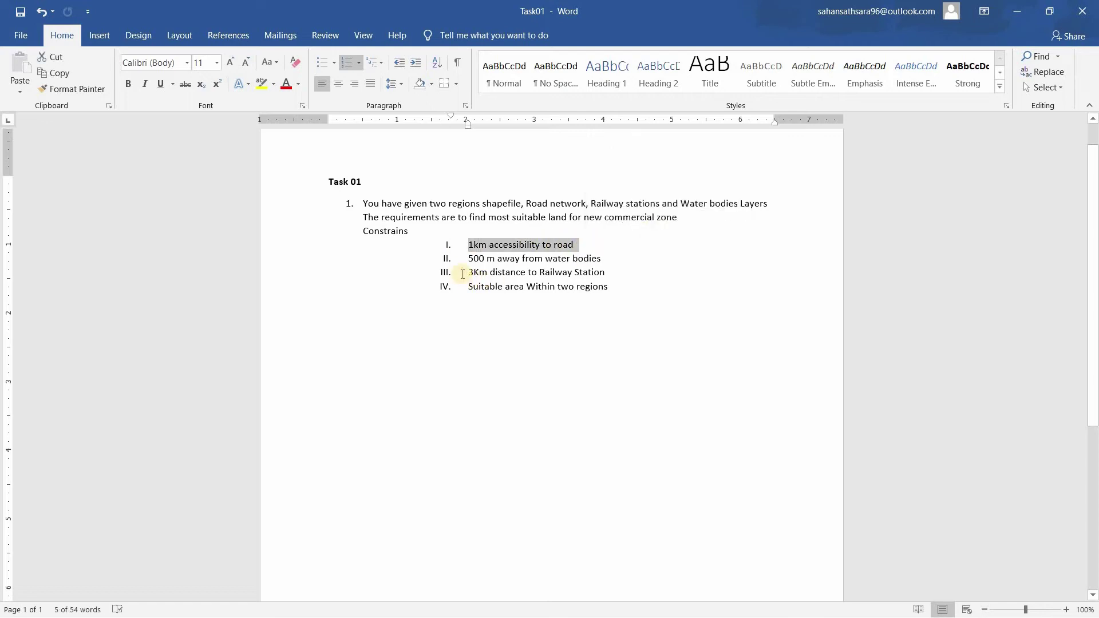
pyautogui.moveTo(468, 273); pyautogui.dragTo(449, 245)
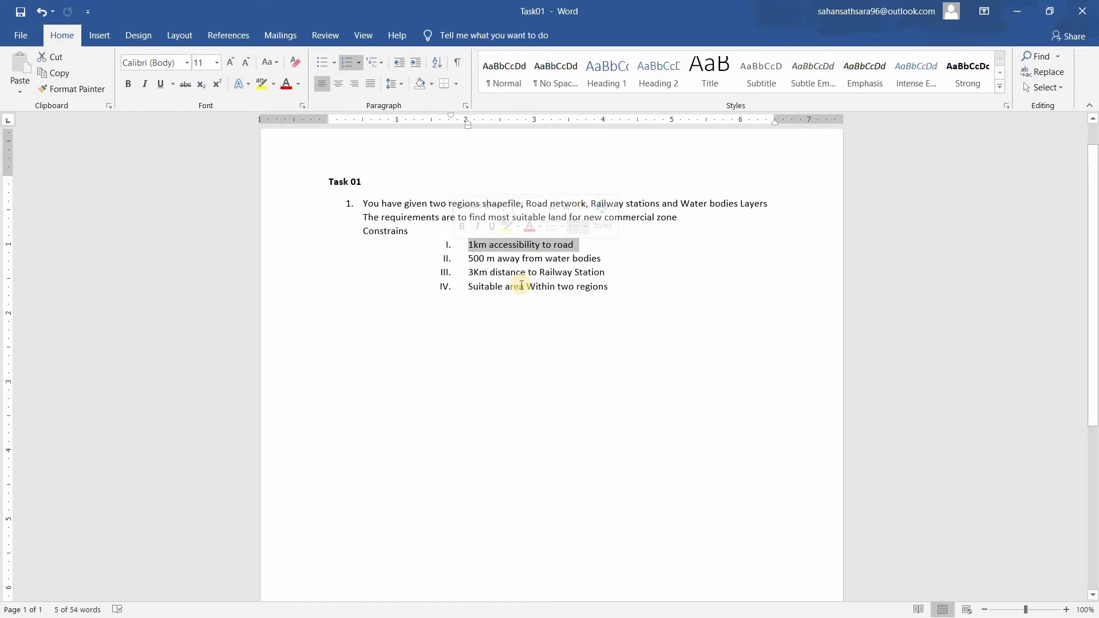
pyautogui.moveTo(606, 257); pyautogui.dragTo(460, 262)
pyautogui.click(629, 268)
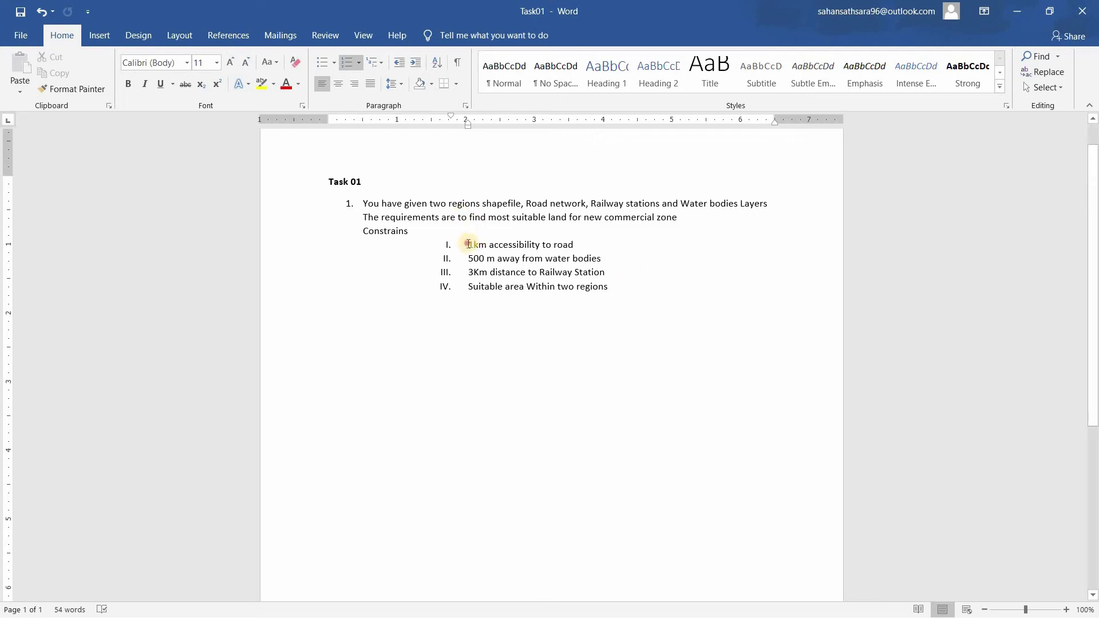
pyautogui.moveTo(468, 245); pyautogui.dragTo(466, 272)
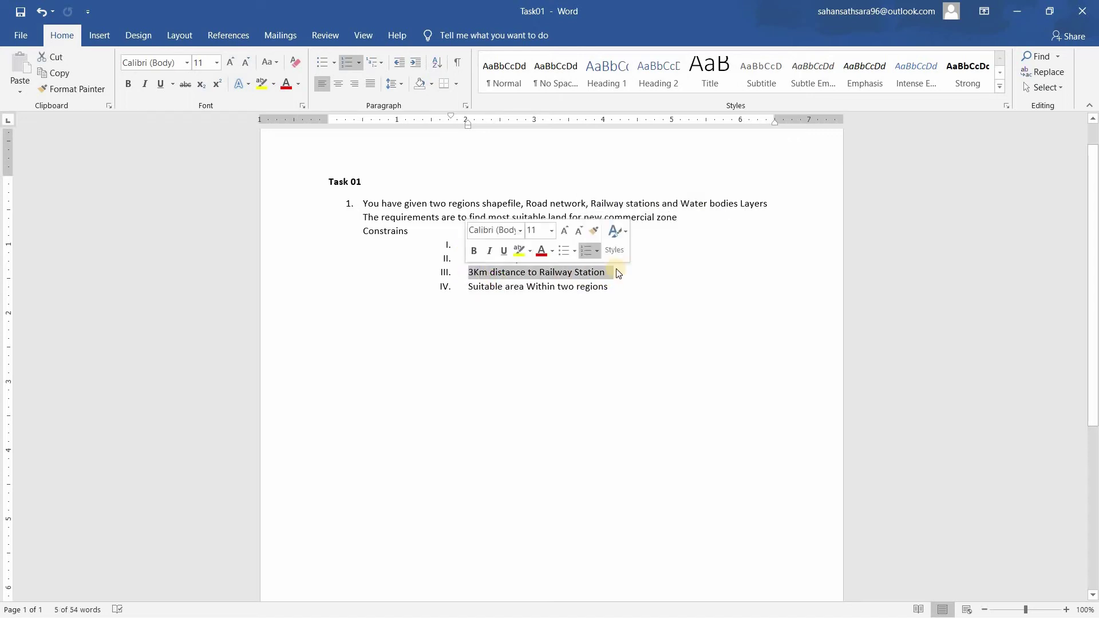
pyautogui.click(694, 268)
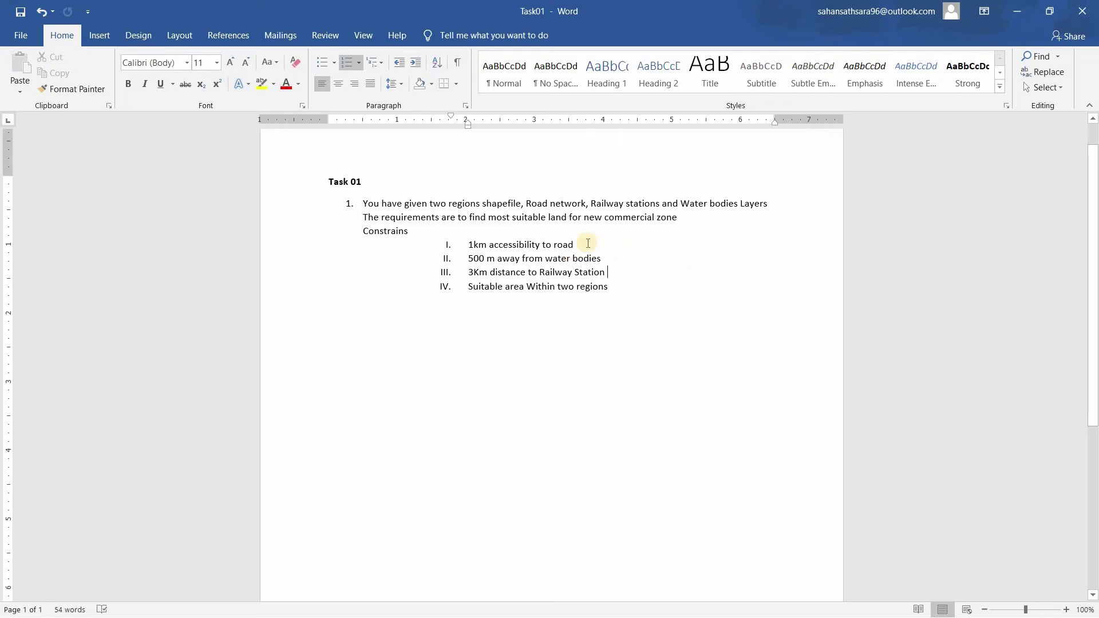
pyautogui.tripleClick(462, 244)
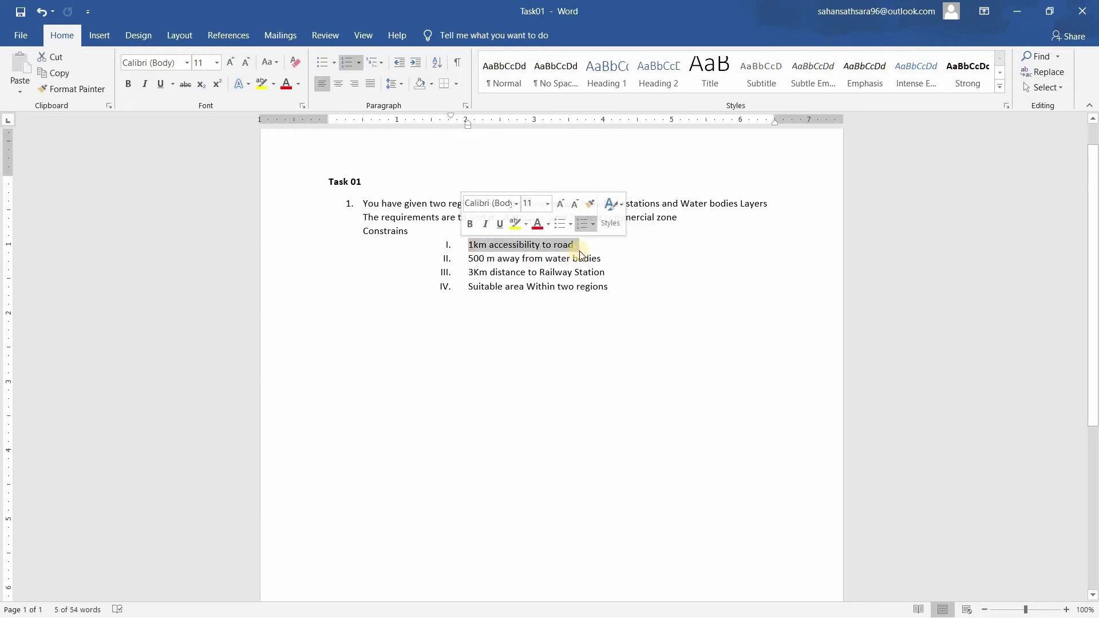
pyautogui.moveTo(611, 273); pyautogui.dragTo(469, 274)
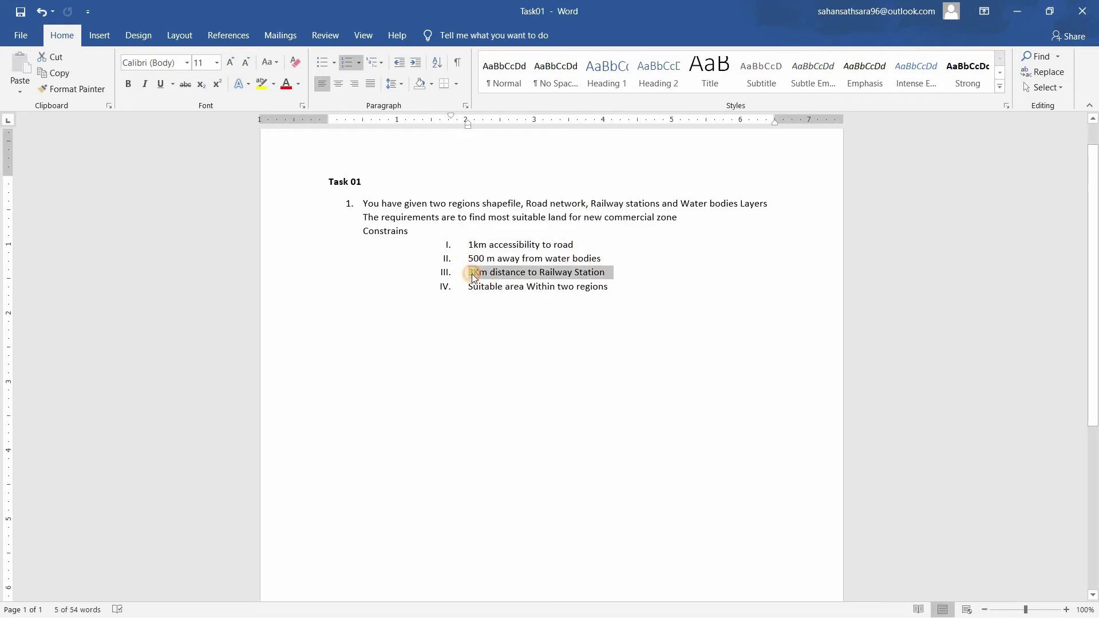
pyautogui.click(1014, 7)
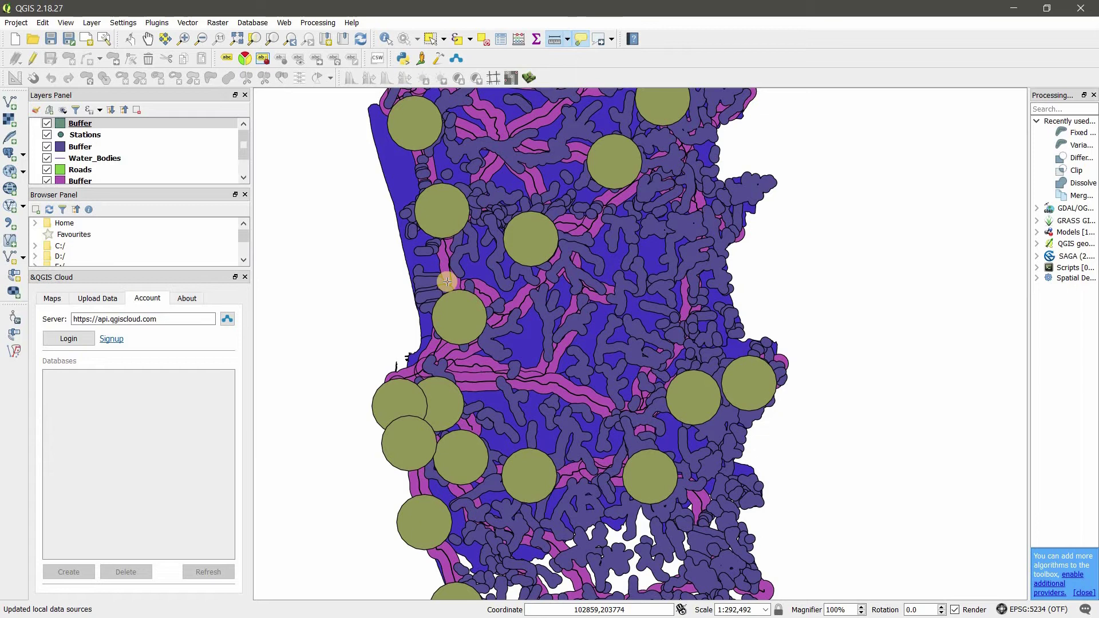
# Step: Remove the three Buffer layers for stations, water bodies and roads from the project
pyautogui.click(80, 147)
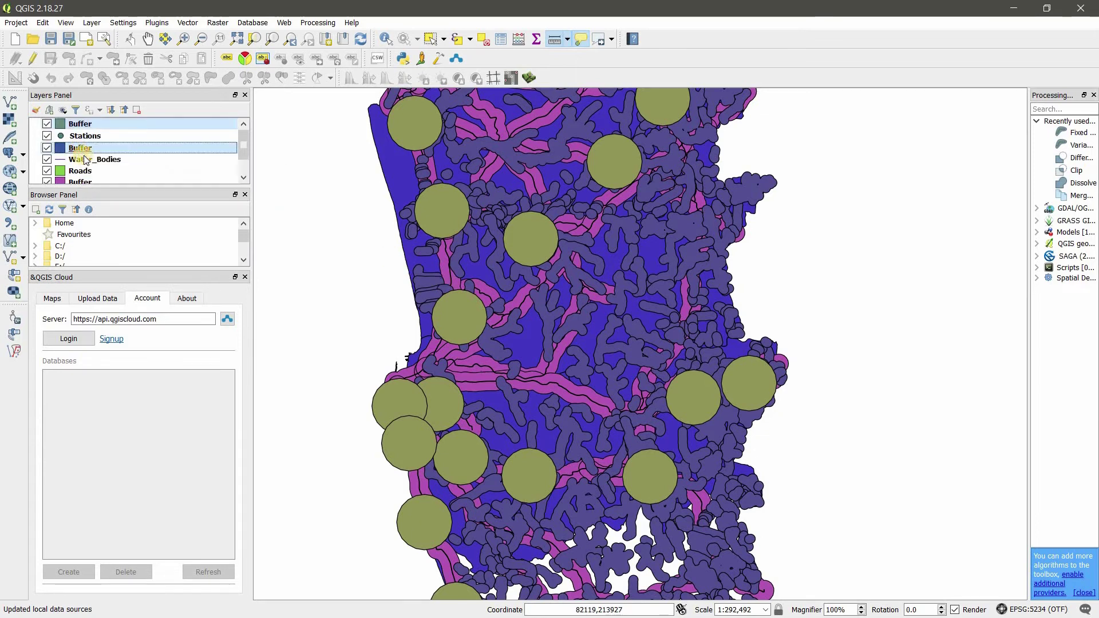
pyautogui.scroll(-1, 86, 158)
pyautogui.click(90, 158)
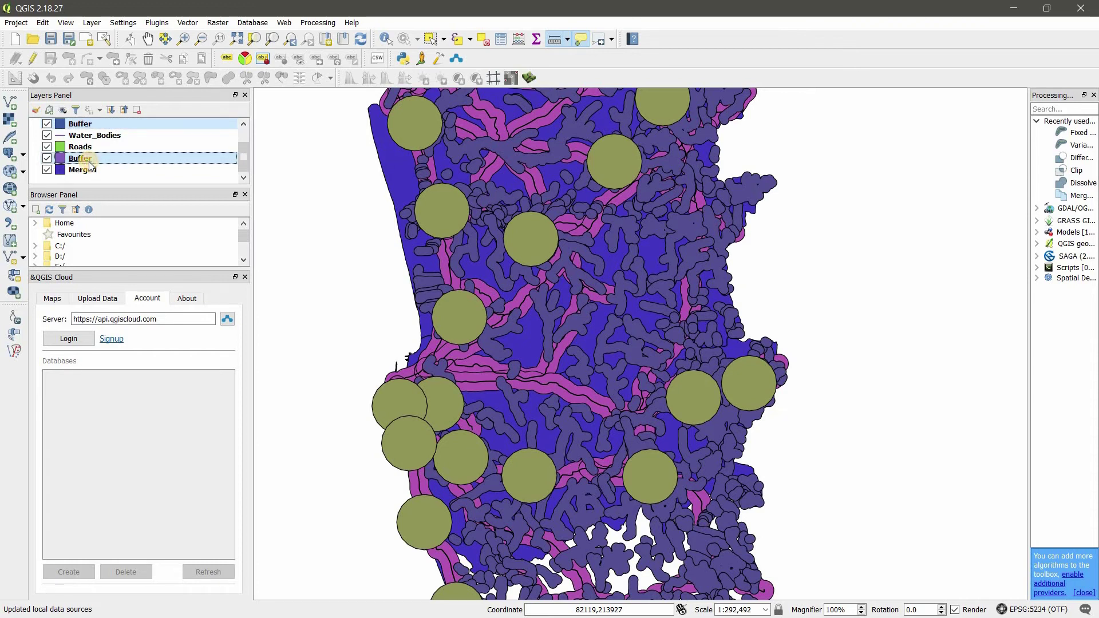
pyautogui.rightClick(90, 166)
pyautogui.click(155, 199)
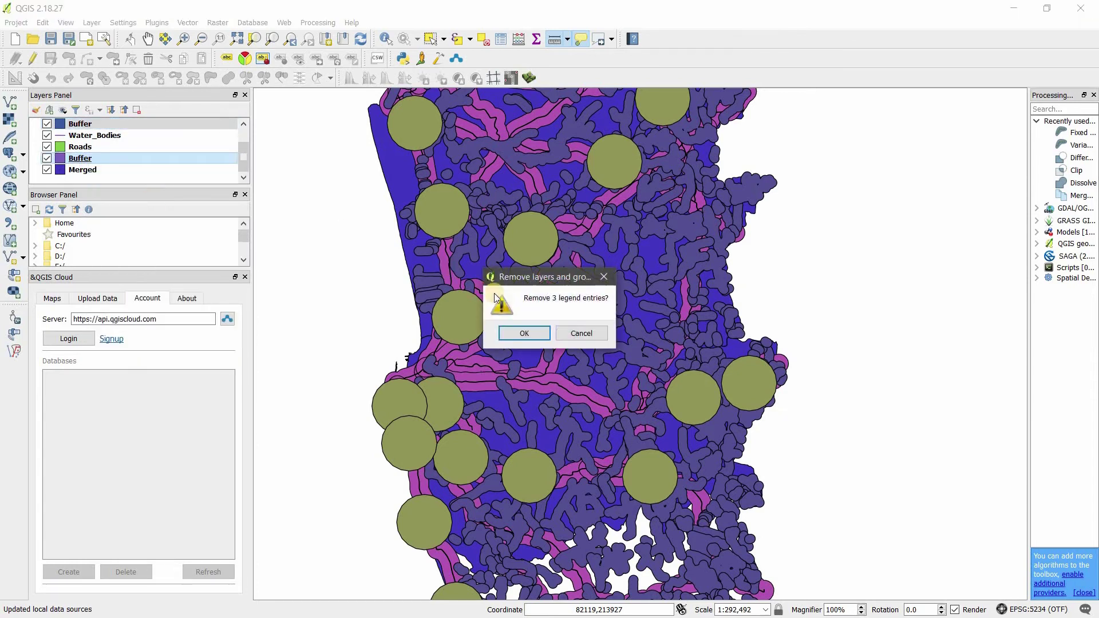
pyautogui.click(525, 335)
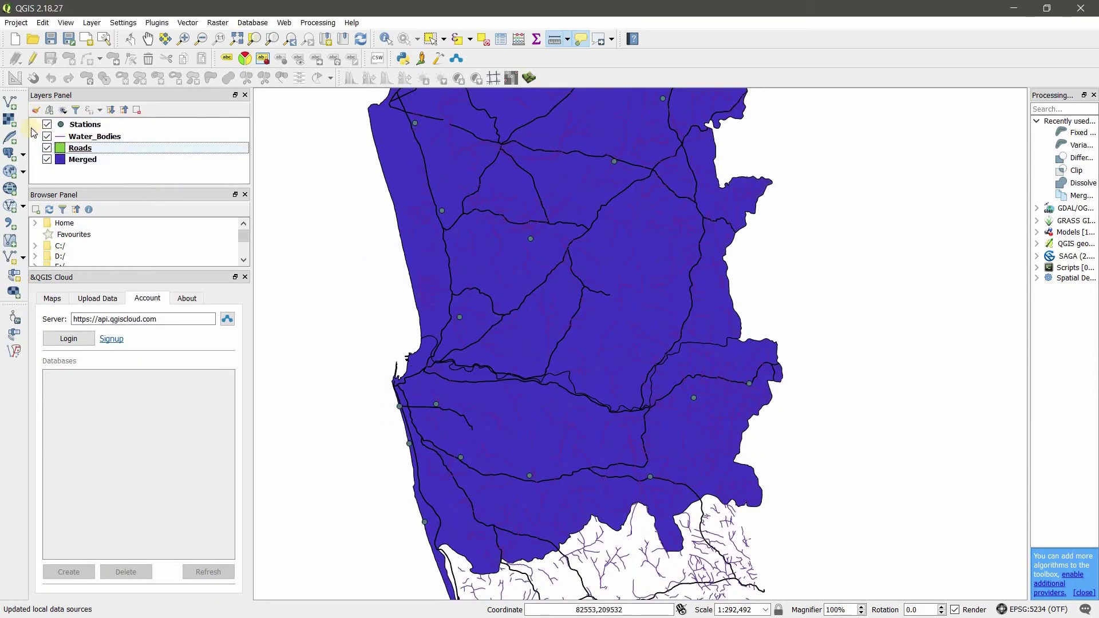
# Step: Add the 1km_road_buf, 3km_station_buf and 500m_water_buf shapefiles from the Output_Test01 folder as vector layers
pyautogui.click(12, 106)
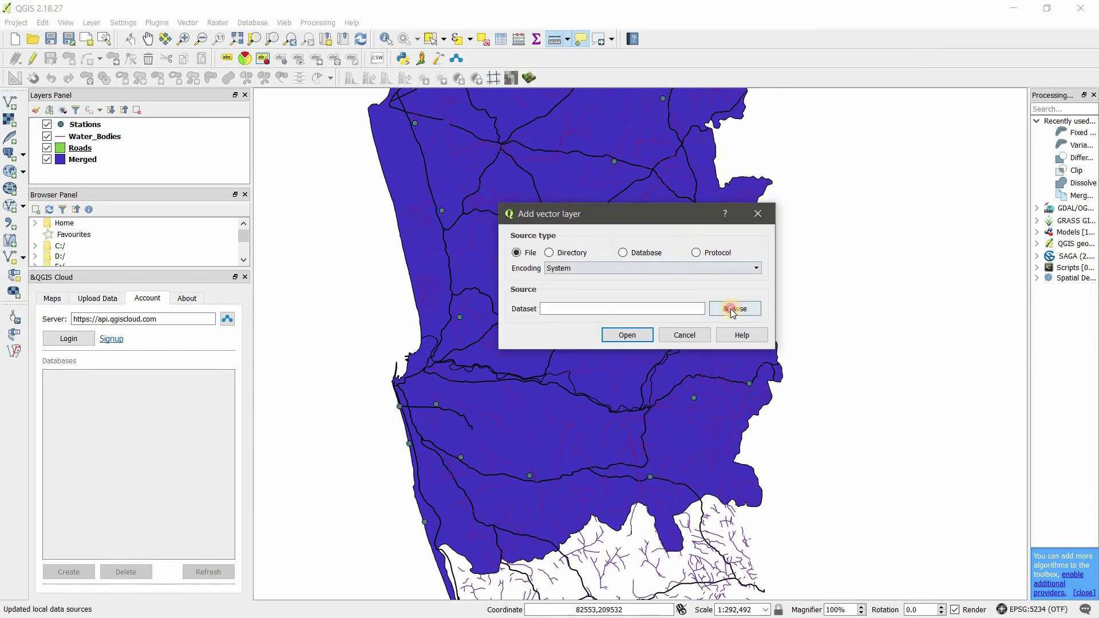
pyautogui.click(732, 310)
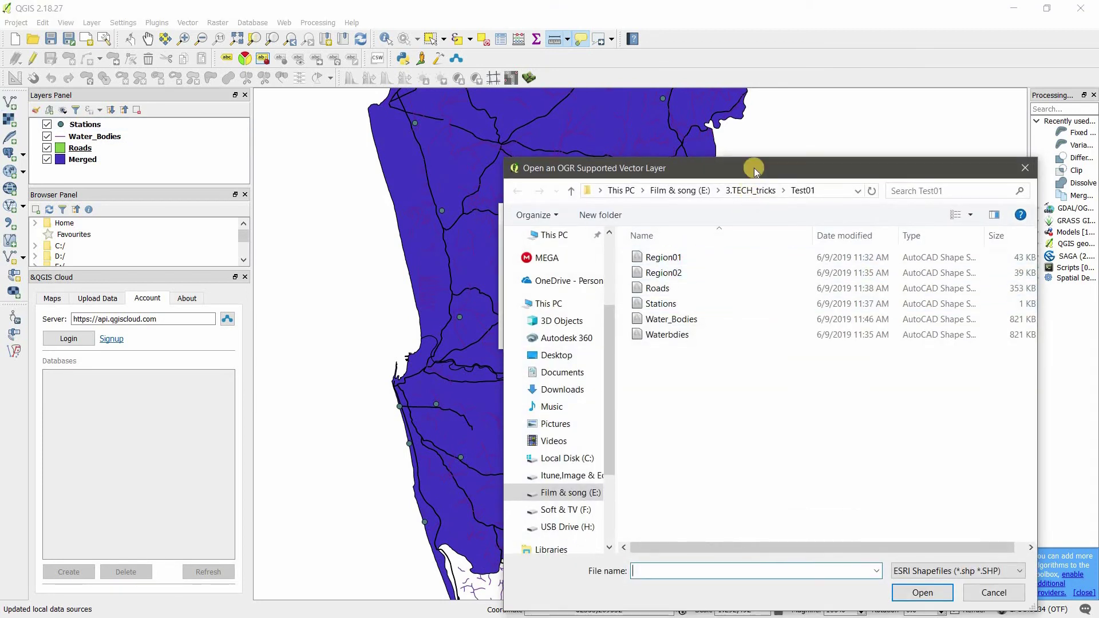
pyautogui.click(749, 191)
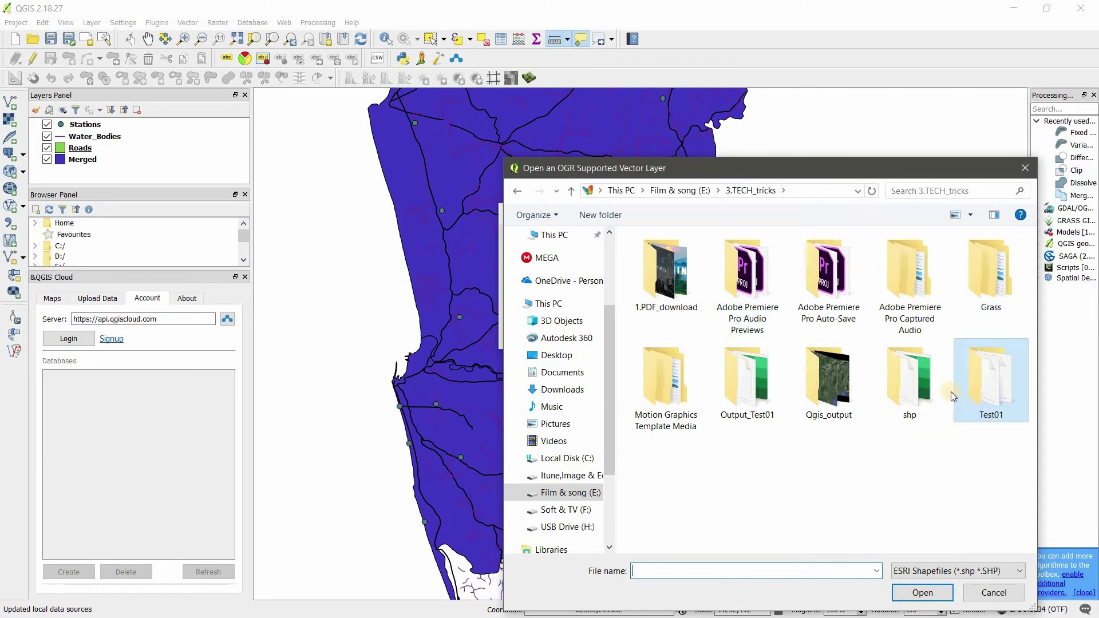
pyautogui.click(757, 391)
pyautogui.doubleClick(757, 391)
pyautogui.click(703, 257)
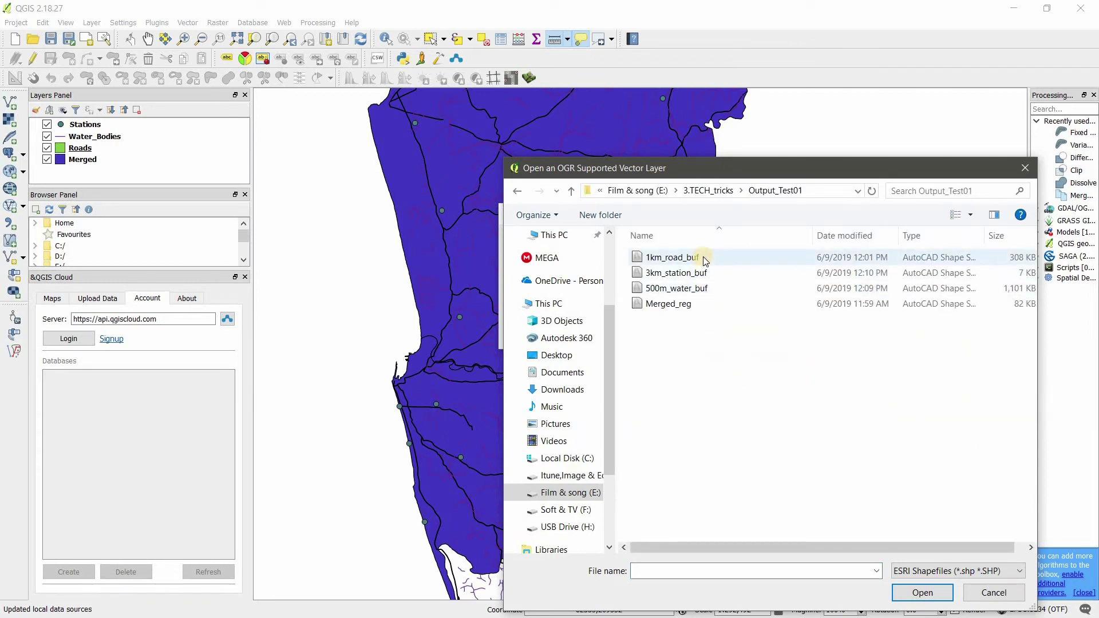
pyautogui.keyDown('ctrl'); pyautogui.click(727, 273); pyautogui.keyUp('ctrl')
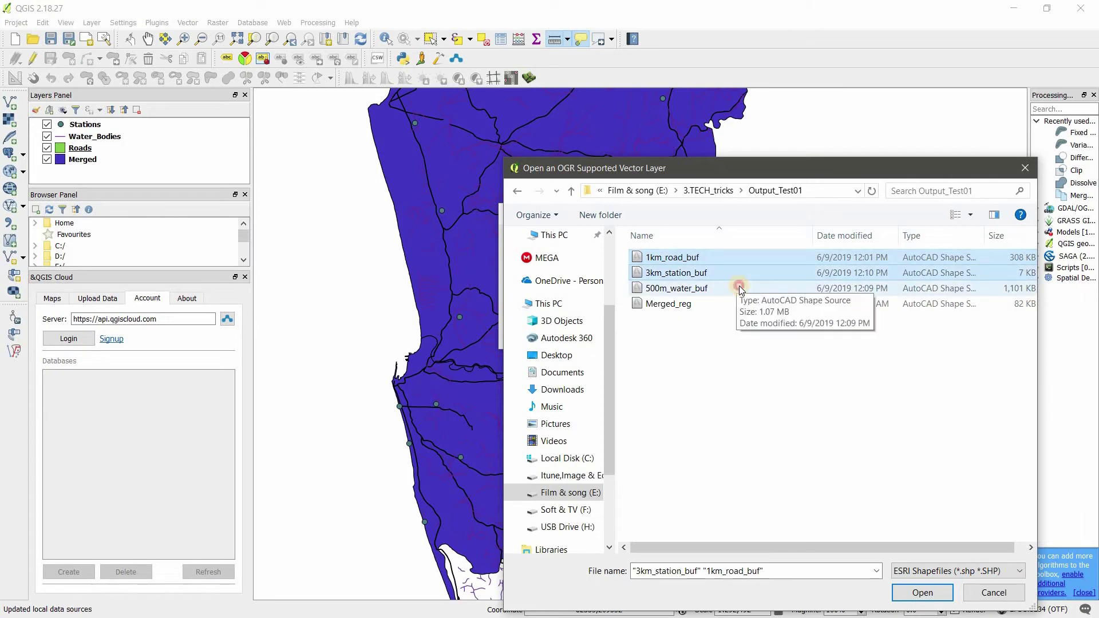
pyautogui.keyDown('ctrl'); pyautogui.click(727, 288); pyautogui.keyUp('ctrl')
pyautogui.click(919, 593)
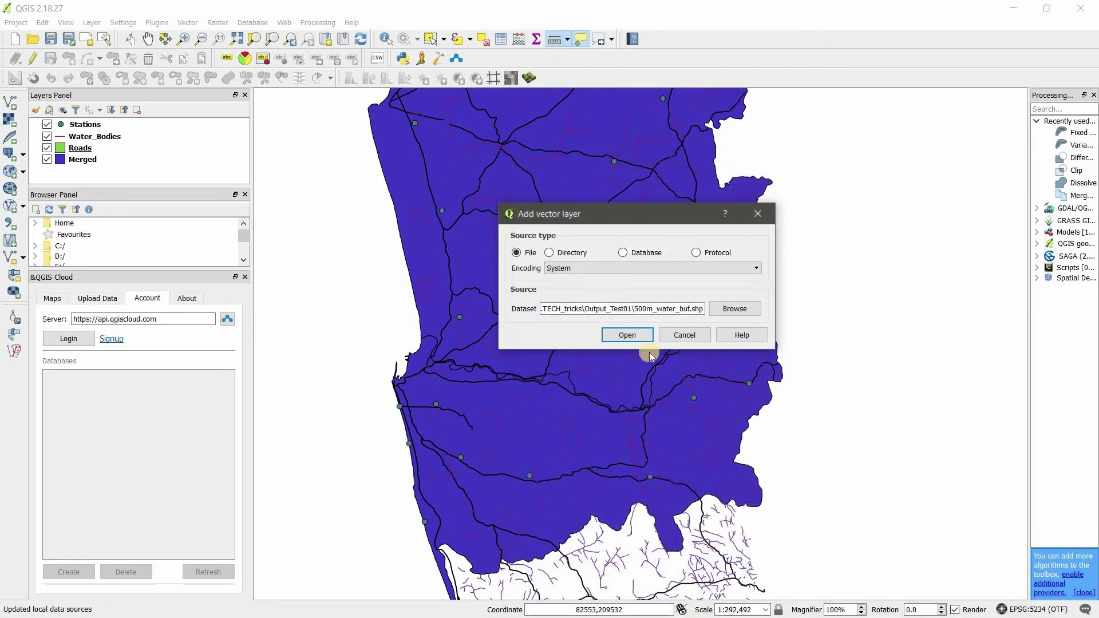
pyautogui.click(627, 336)
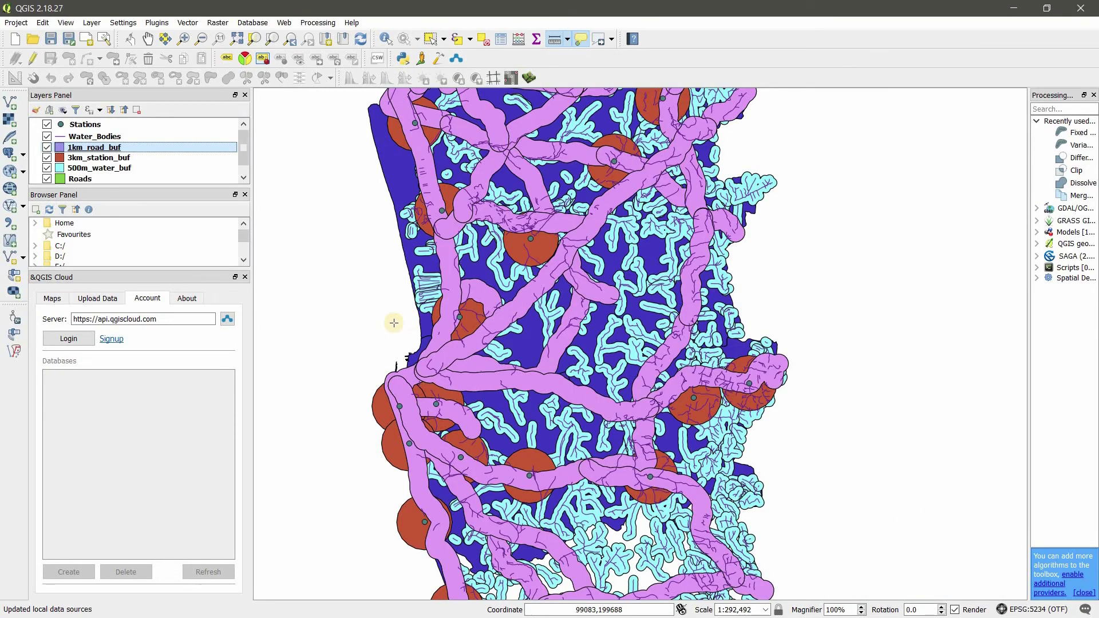
# Step: Hide the Water_Bodies layer and set up an Intersection with 1km_road_buf as input layer and 3km_station_buf as intersect layer
pyautogui.click(47, 136)
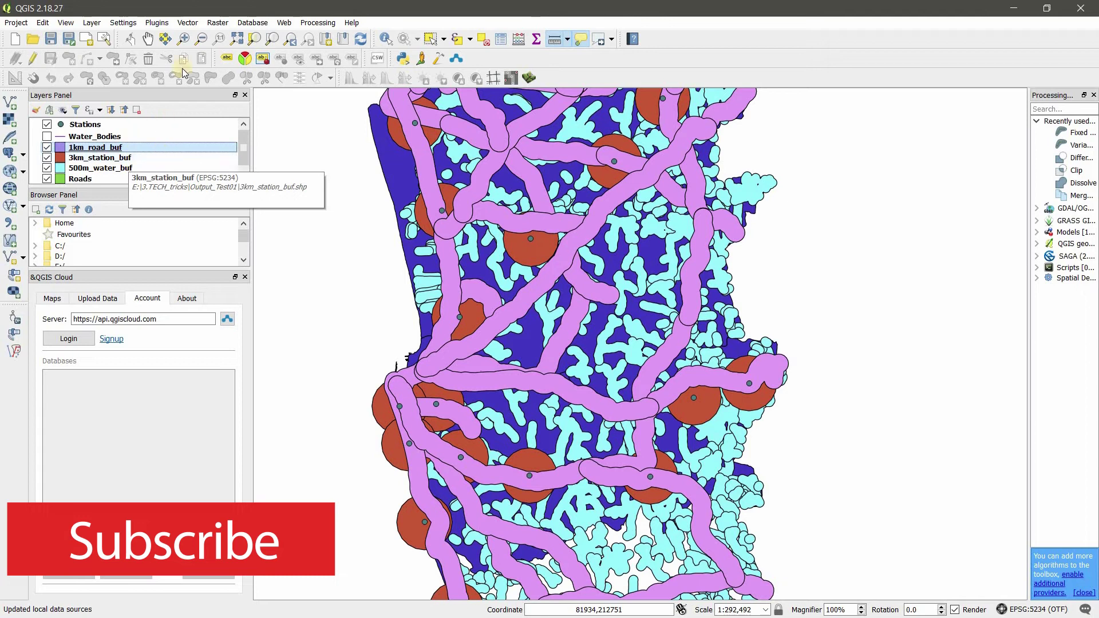
pyautogui.click(187, 24)
pyautogui.moveTo(233, 123)
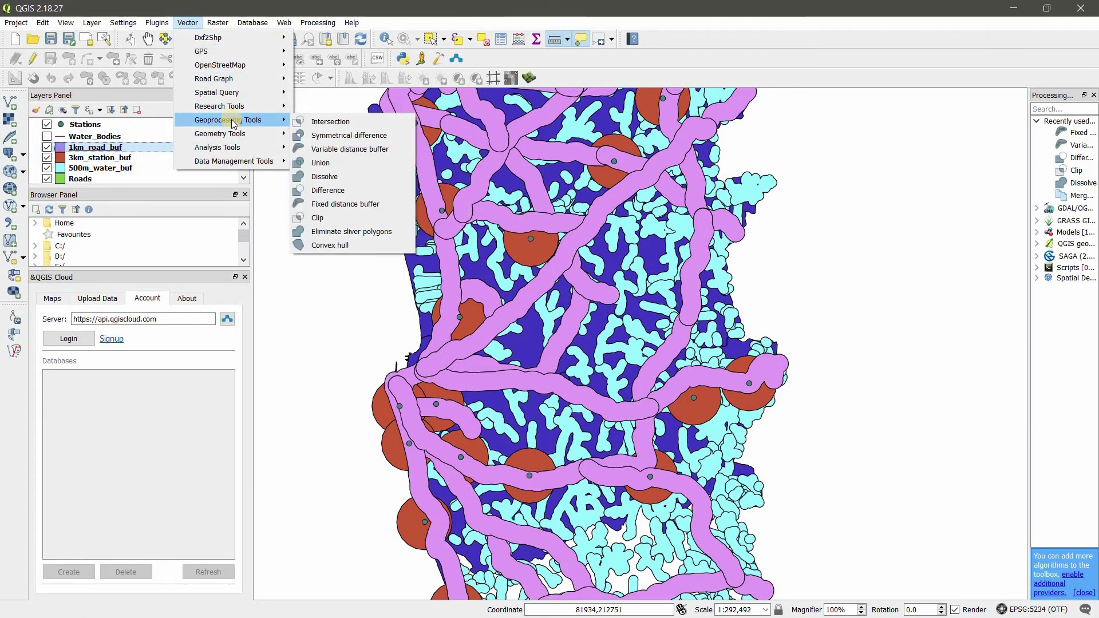
pyautogui.click(328, 122)
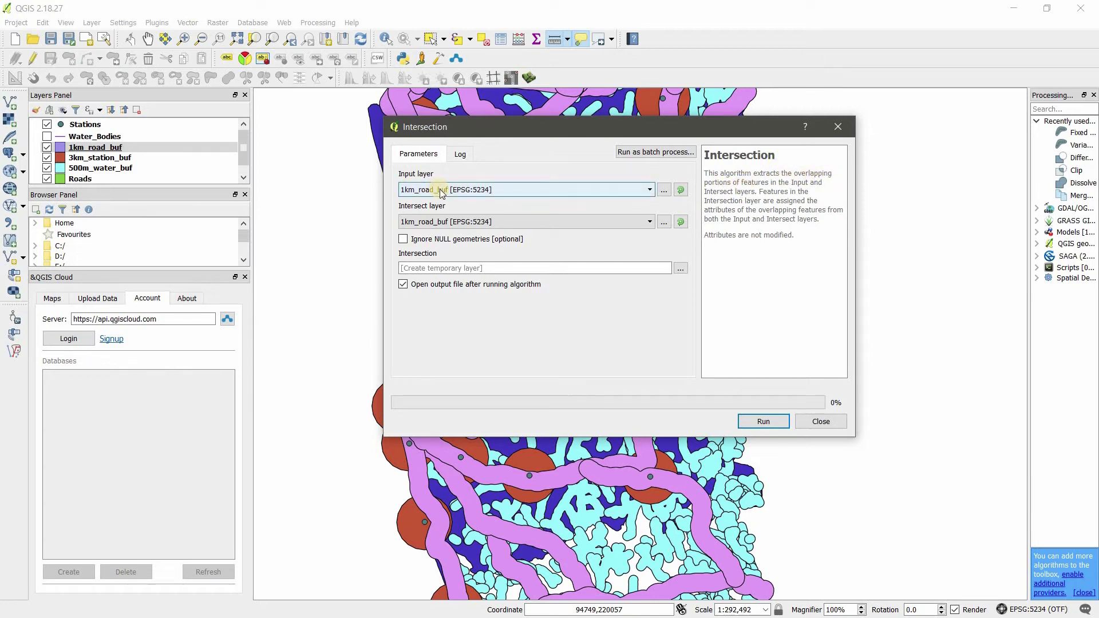
pyautogui.click(465, 191)
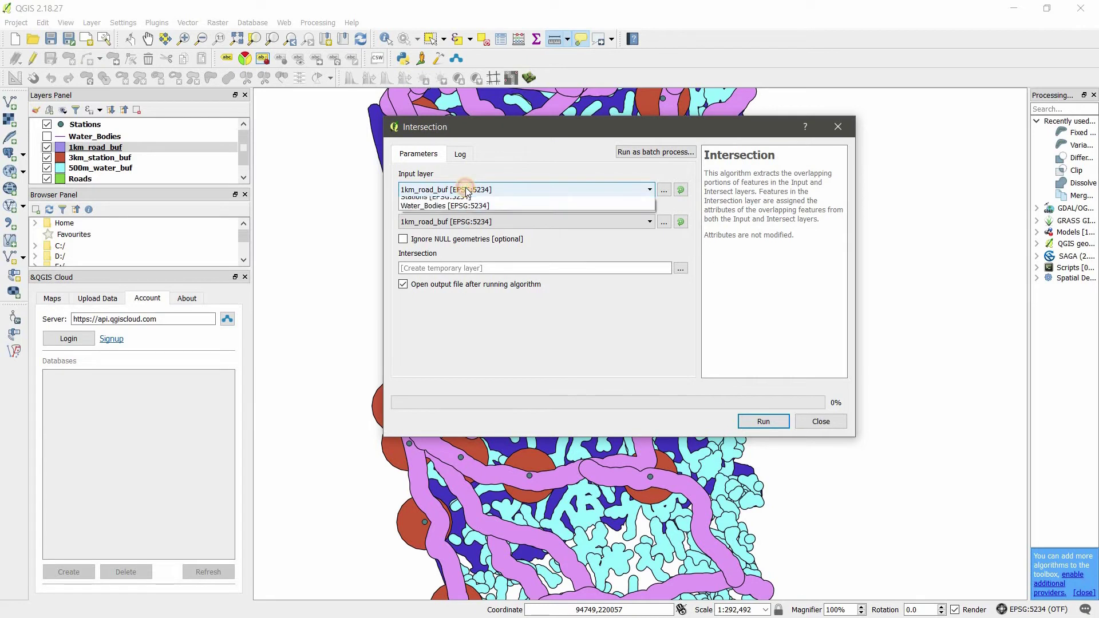
pyautogui.click(475, 201)
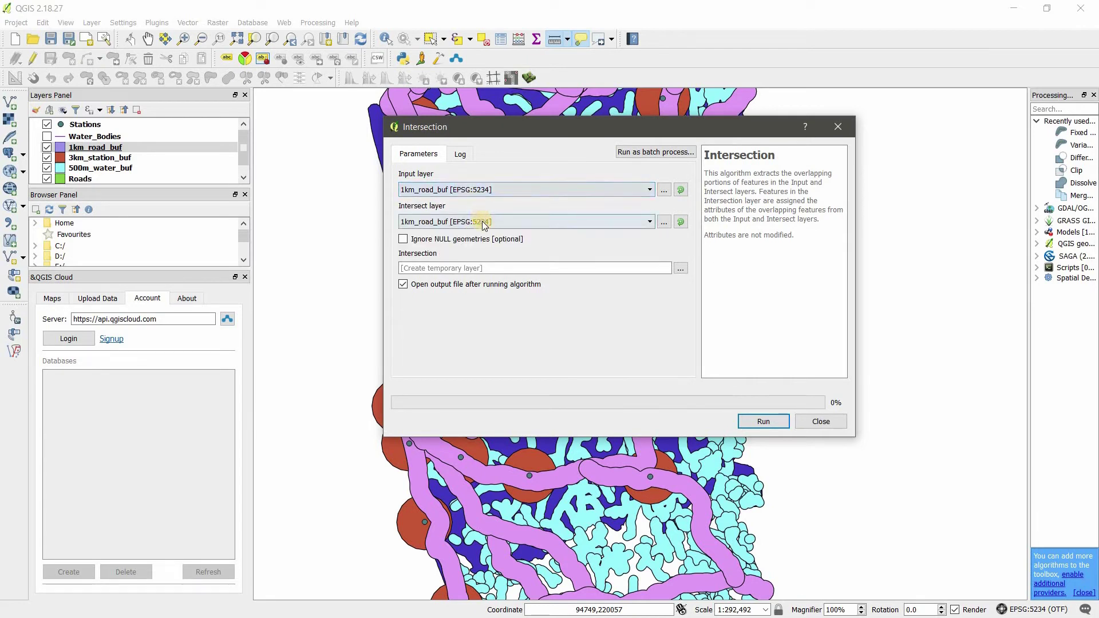
pyautogui.click(483, 221)
pyautogui.click(484, 243)
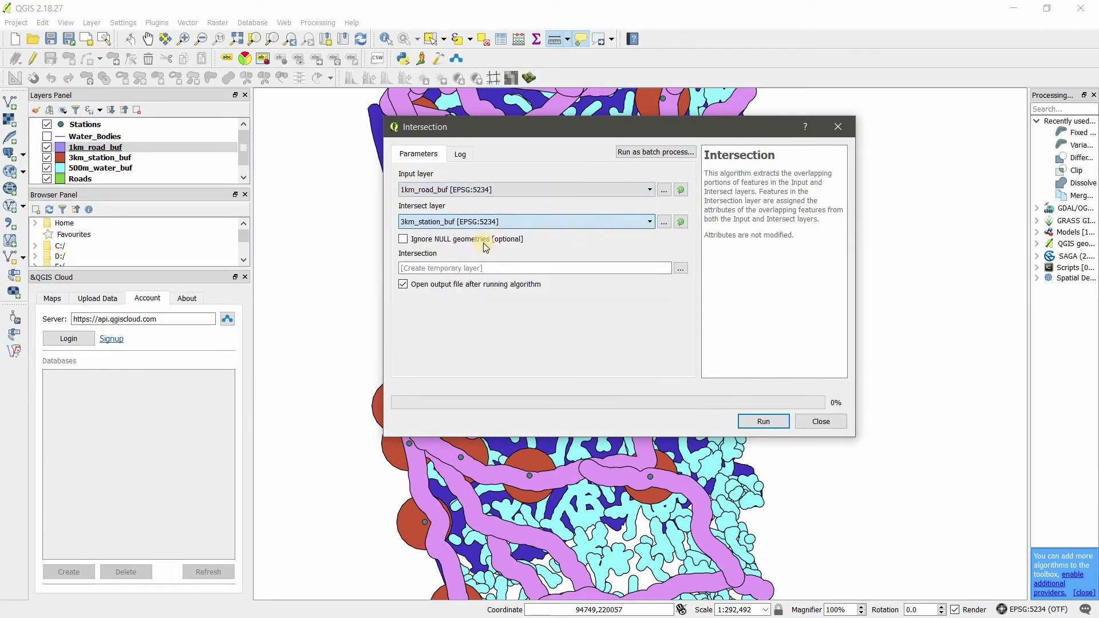
# Step: Save the intersection output as overlap in the Output_Test01 folder and run the intersection
pyautogui.click(680, 269)
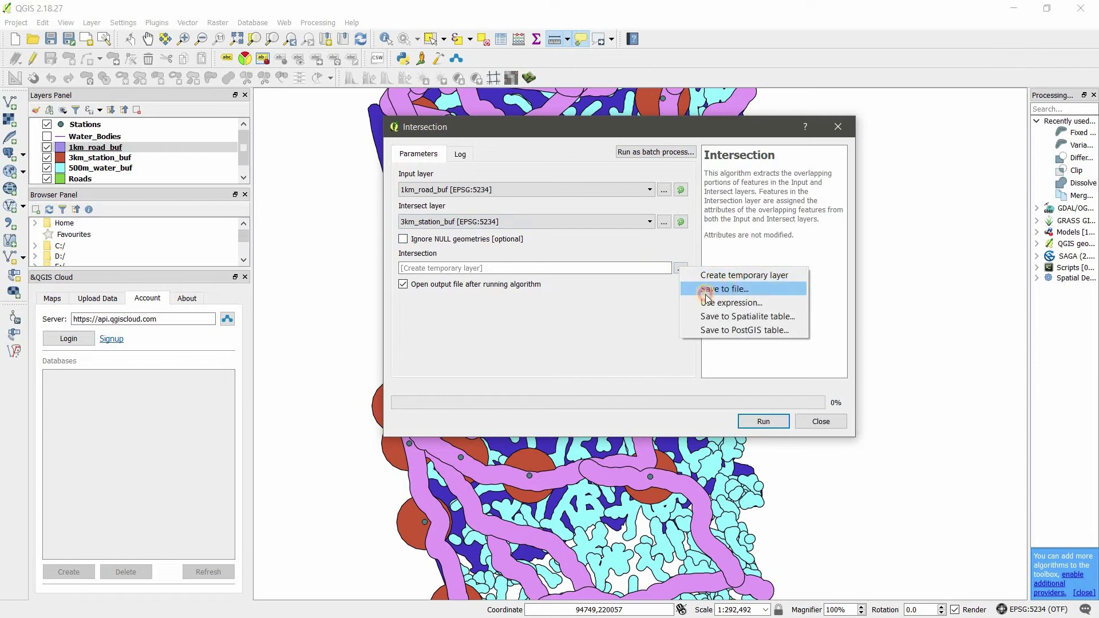
pyautogui.click(700, 287)
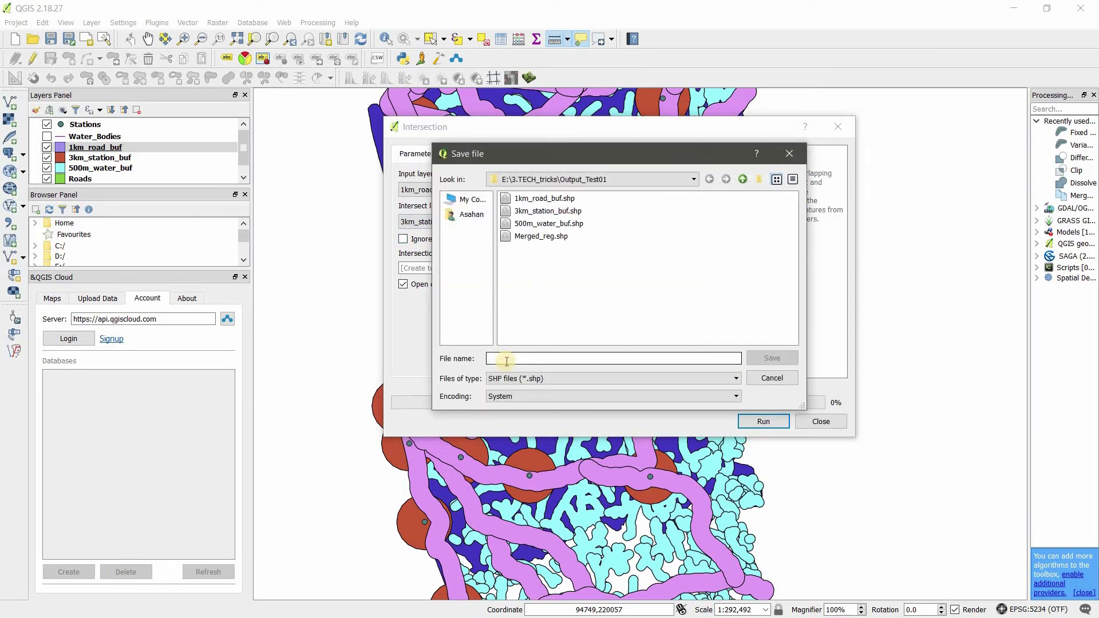
pyautogui.write('overlap')
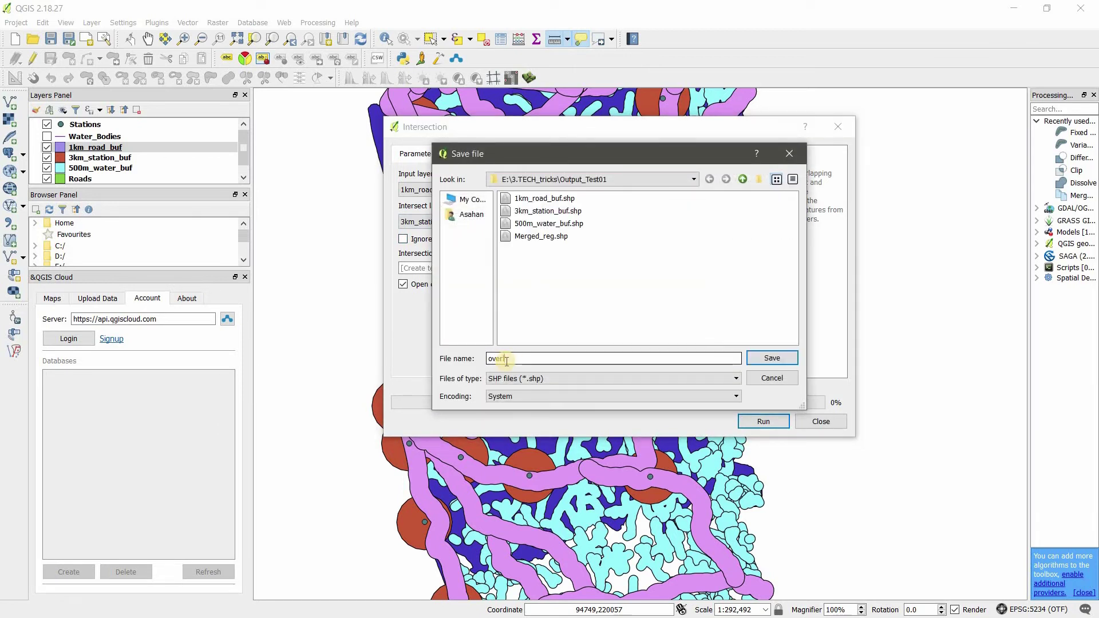
pyautogui.click(772, 361)
pyautogui.click(764, 422)
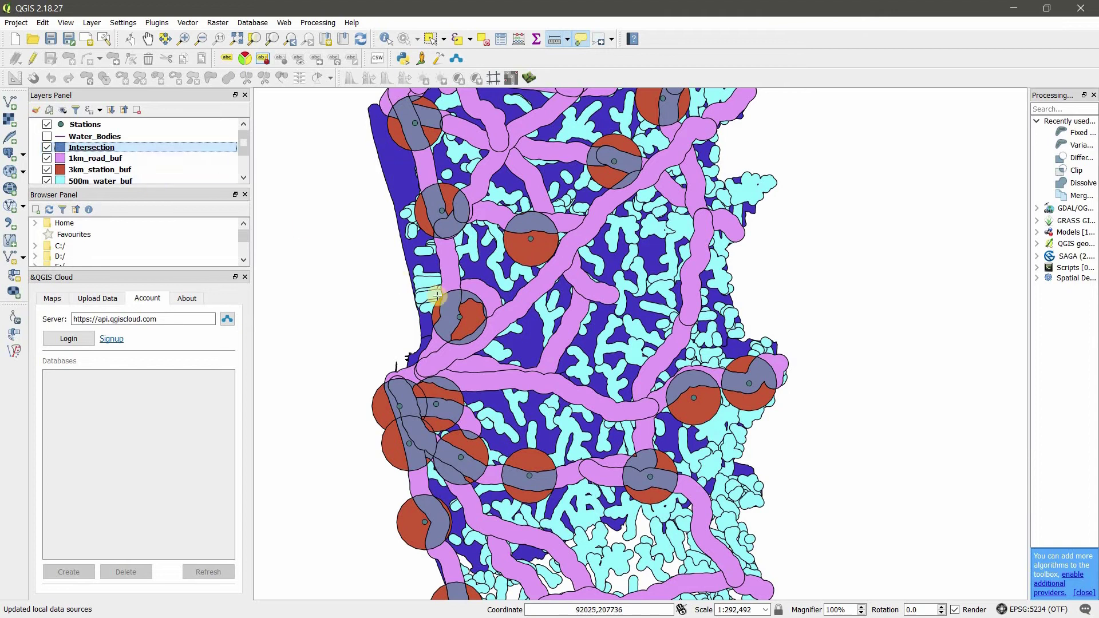
# Step: Set the Intersection layer's simple fill color to bright yellow (#f6ef18) in its layer style
pyautogui.scroll(1, 458, 307)
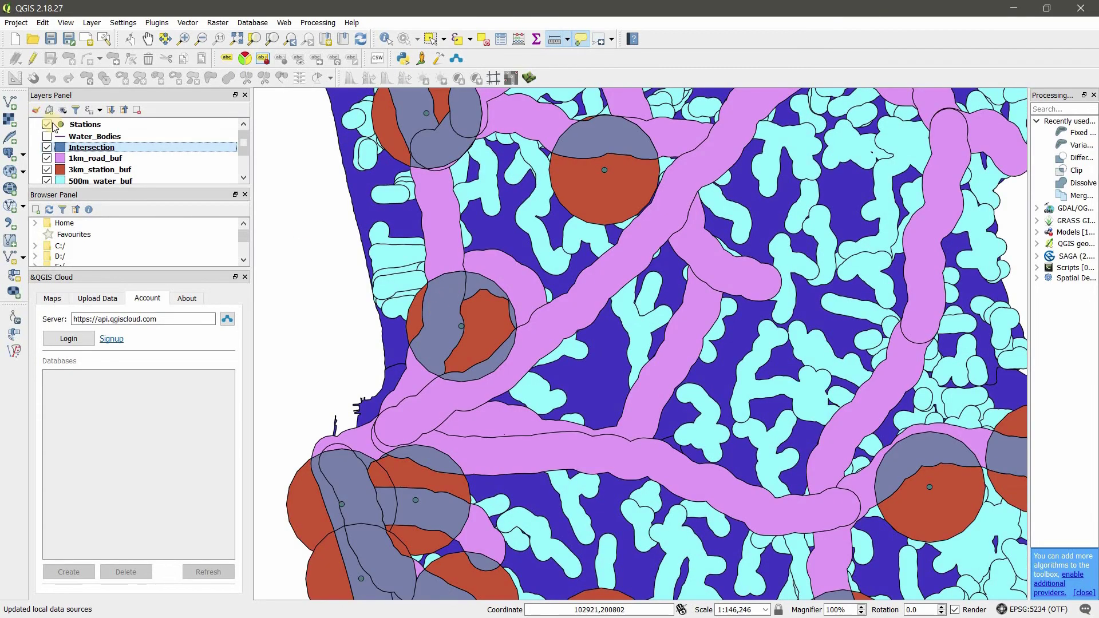
pyautogui.doubleClick(75, 148)
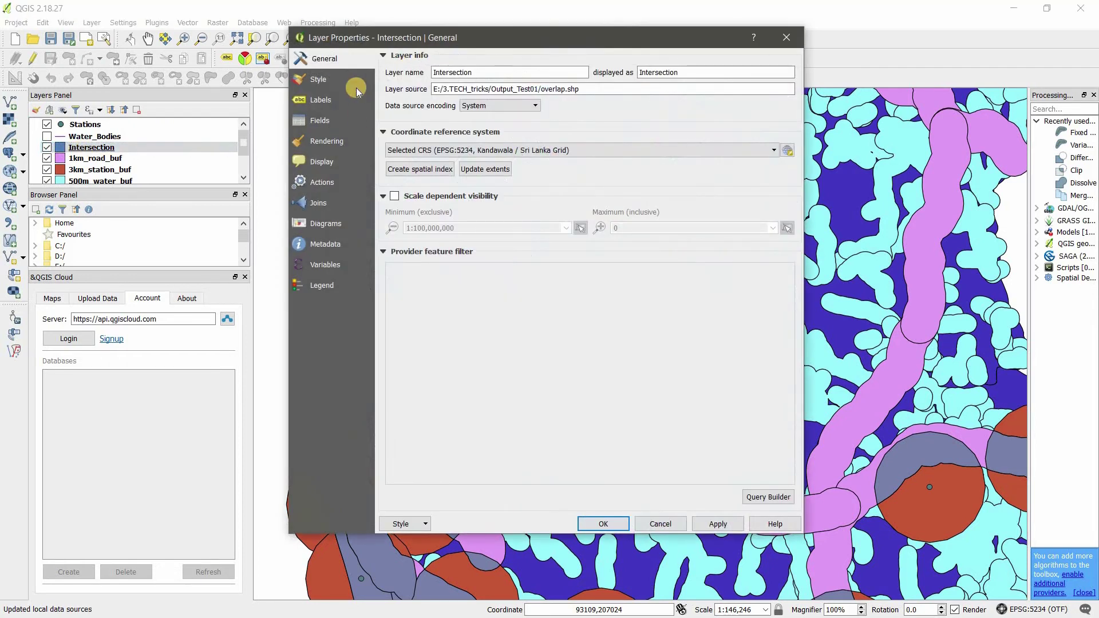
pyautogui.click(324, 77)
pyautogui.click(520, 187)
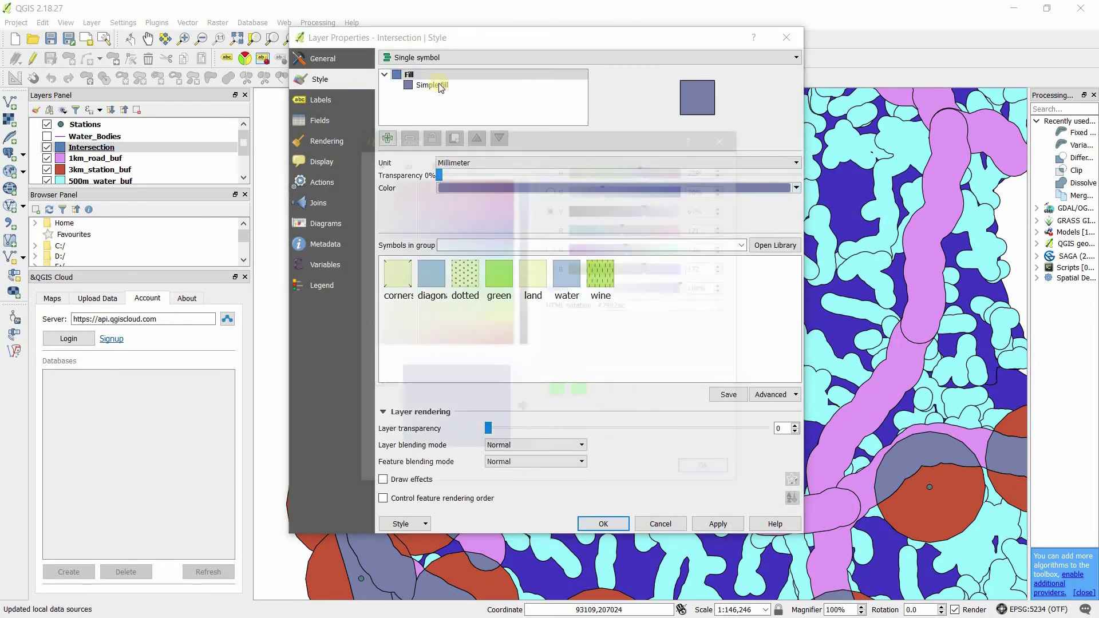
pyautogui.click(726, 142)
pyautogui.click(432, 85)
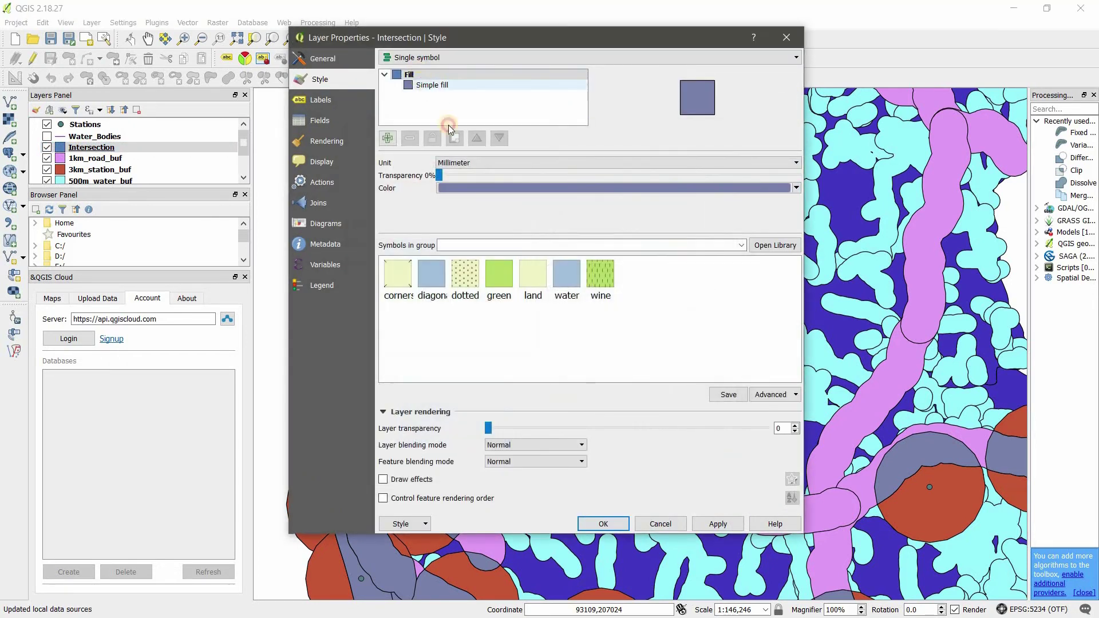
pyautogui.click(522, 188)
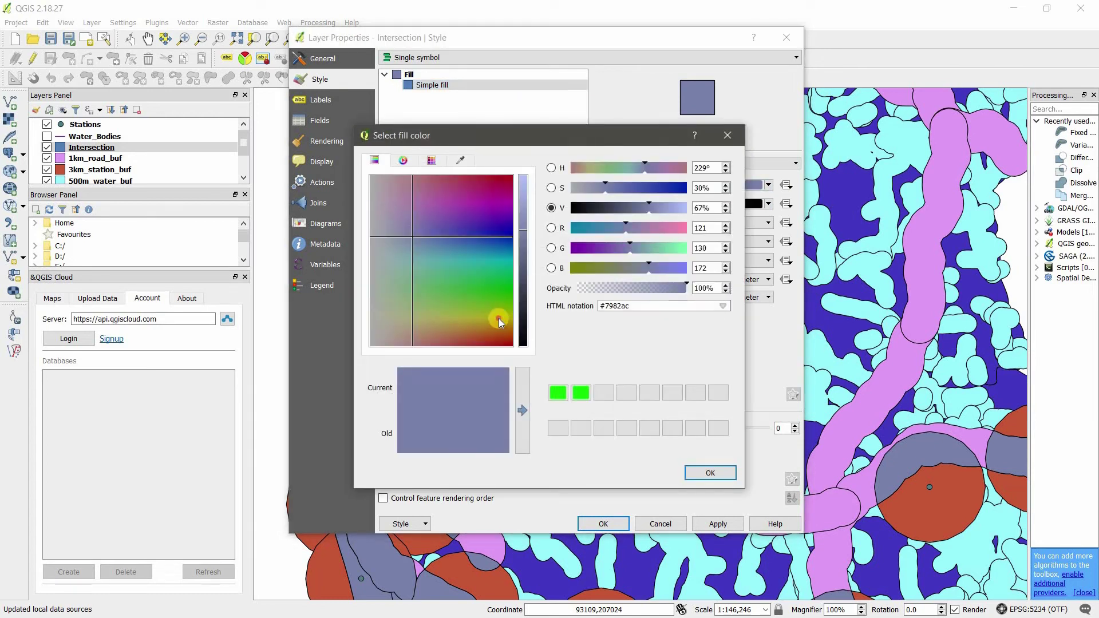
pyautogui.click(580, 392)
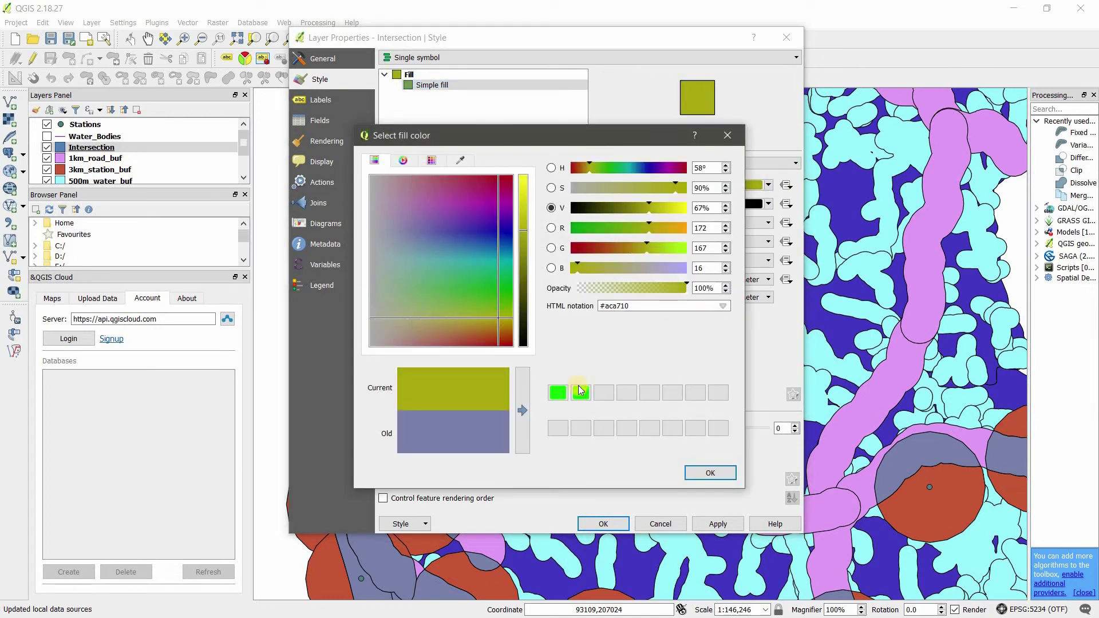
pyautogui.click(523, 182)
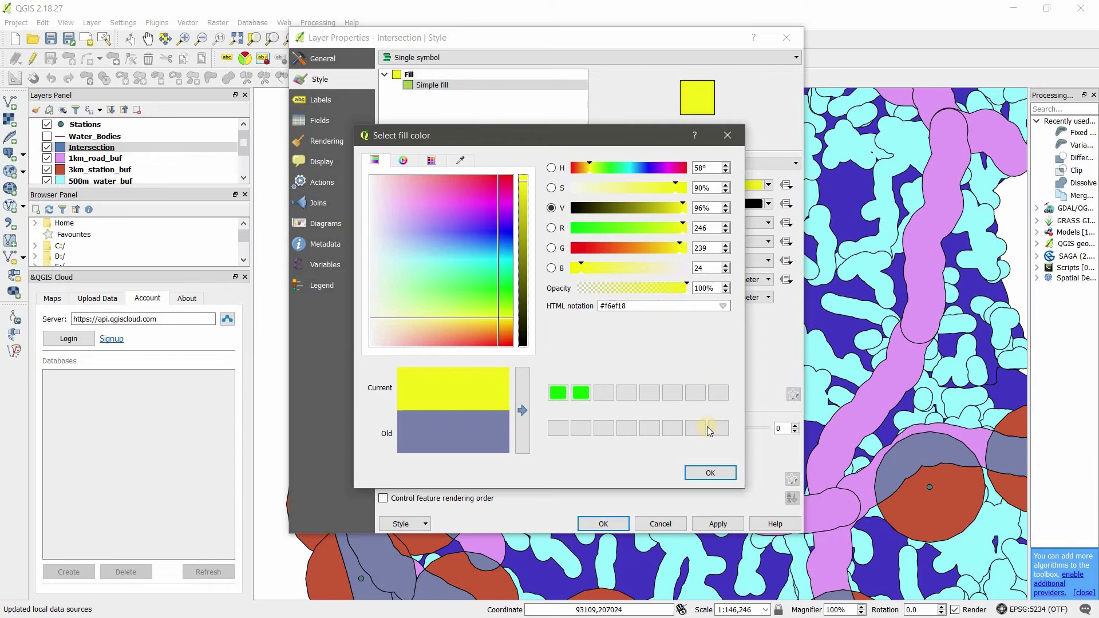
pyautogui.click(723, 475)
# Step: Change the Intersection layer's outline color to golden yellow and apply the style
pyautogui.click(512, 200)
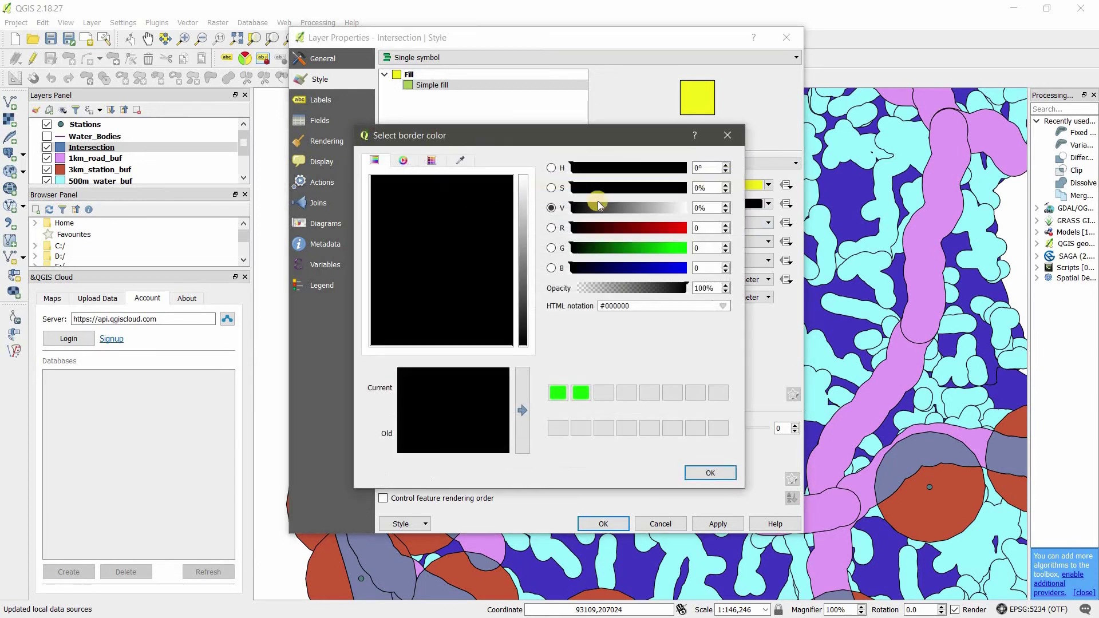
pyautogui.click(523, 183)
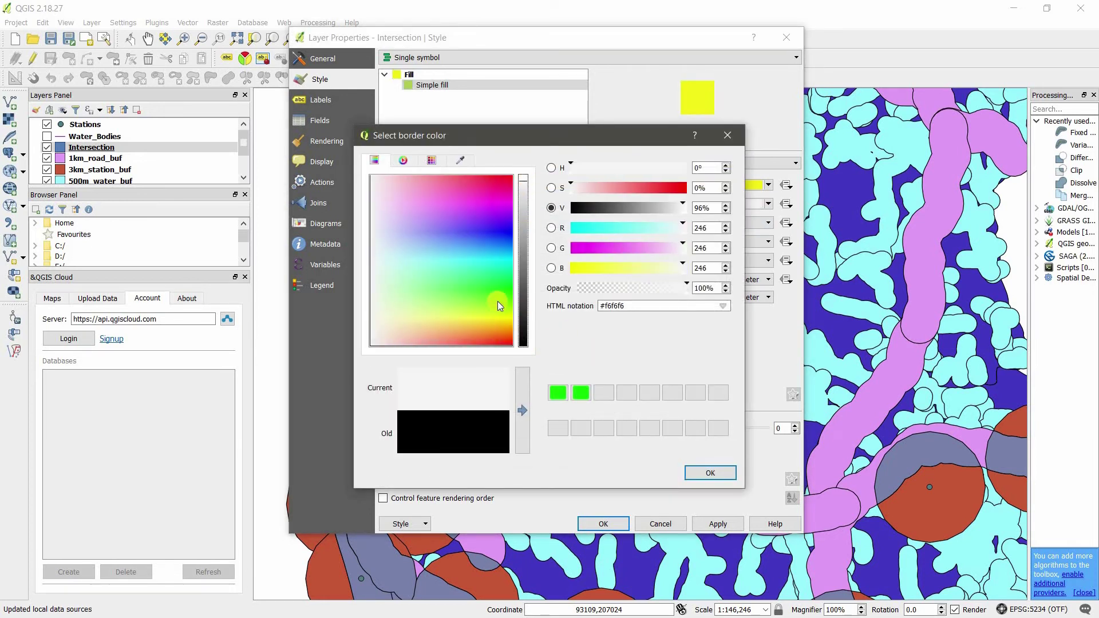
pyautogui.click(500, 322)
pyautogui.click(718, 524)
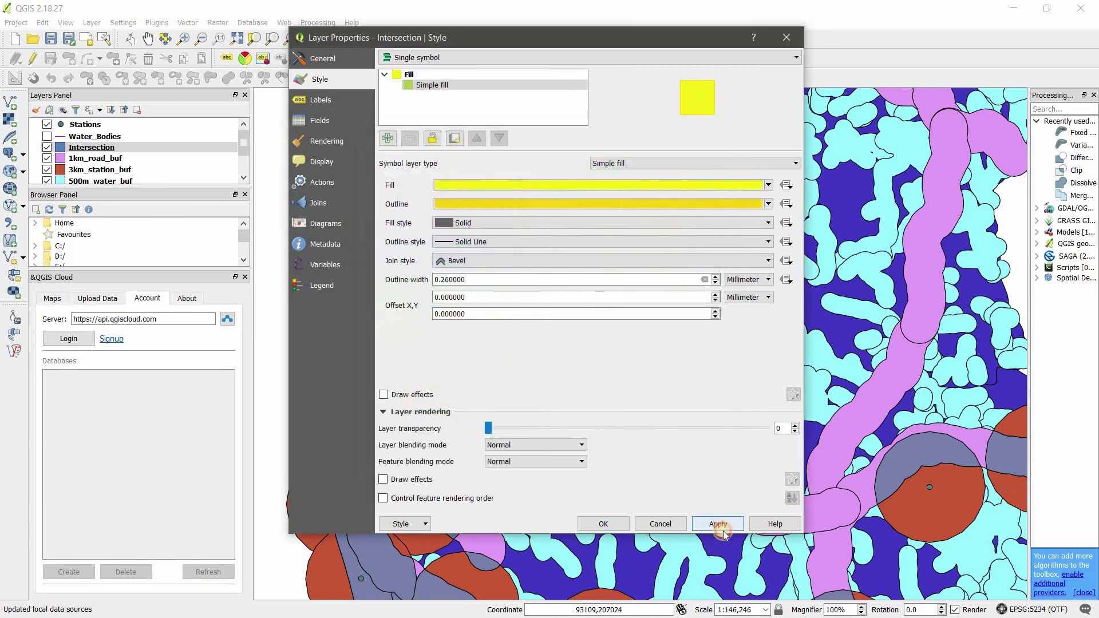
pyautogui.click(598, 523)
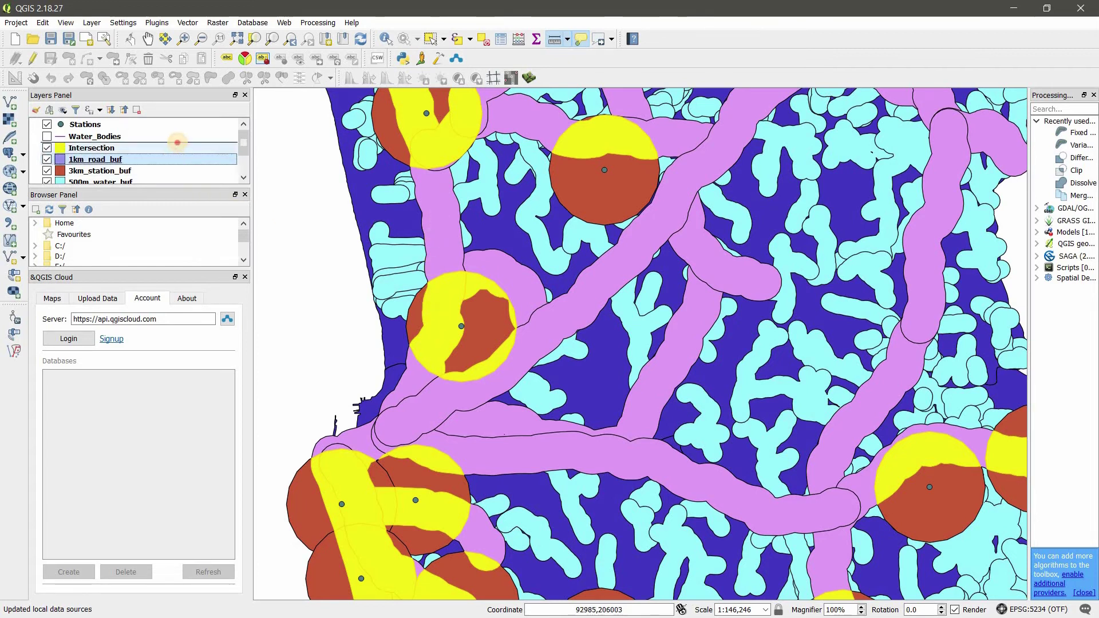
# Step: Reorder the layers so Intersection sits above 3km_station_buf and 1km_road_buf, and hide both of those buffers
pyautogui.moveTo(177, 147); pyautogui.dragTo(104, 144)
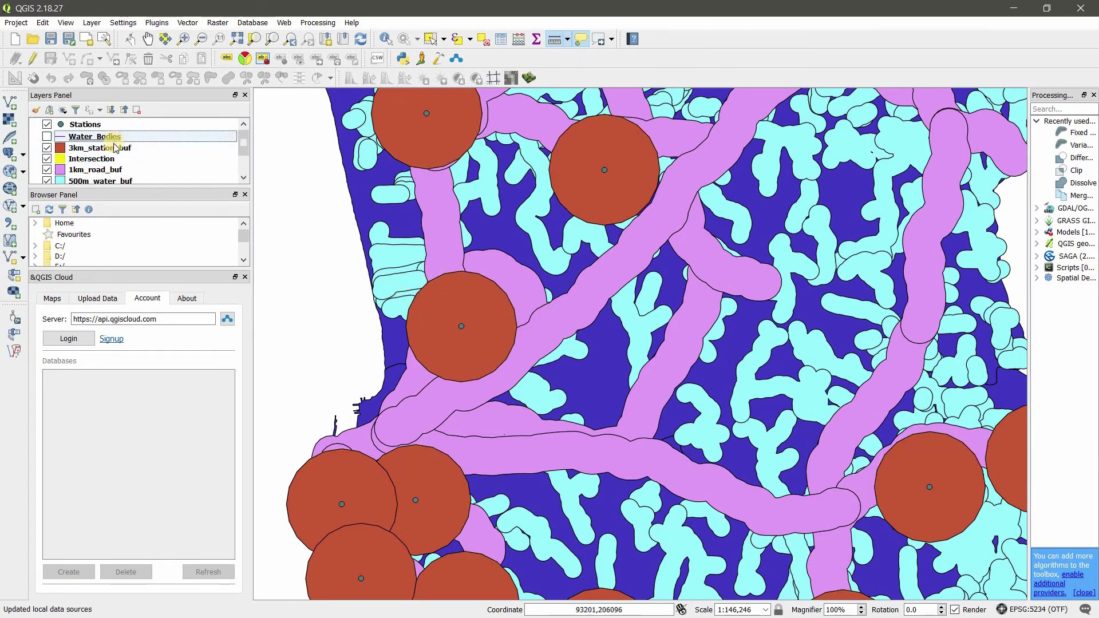
pyautogui.moveTo(116, 156); pyautogui.dragTo(65, 144)
pyautogui.click(47, 158)
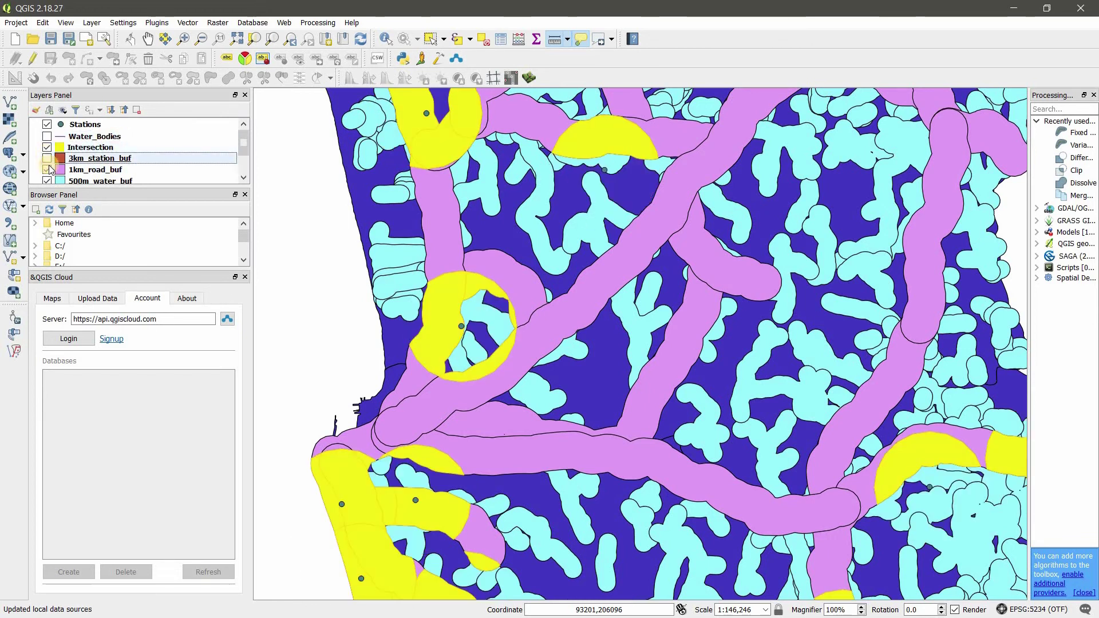
pyautogui.click(47, 170)
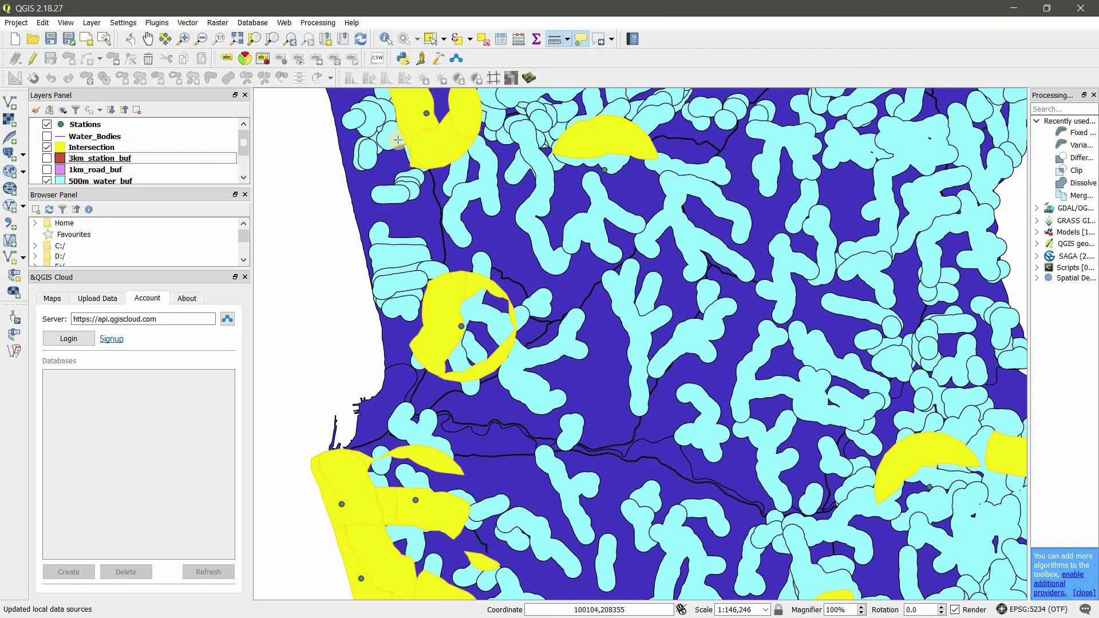
# Step: Move the 500m_water_buf layer above Intersection and show the Water_Bodies layer again
pyautogui.scroll(-1, 522, 194)
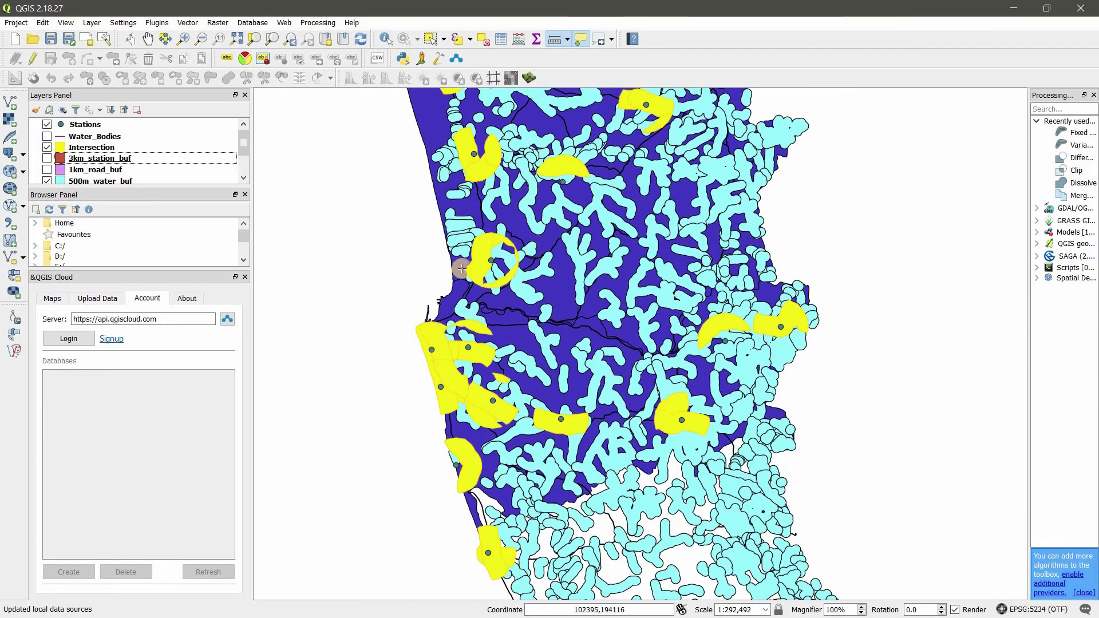
pyautogui.scroll(2, 494, 256)
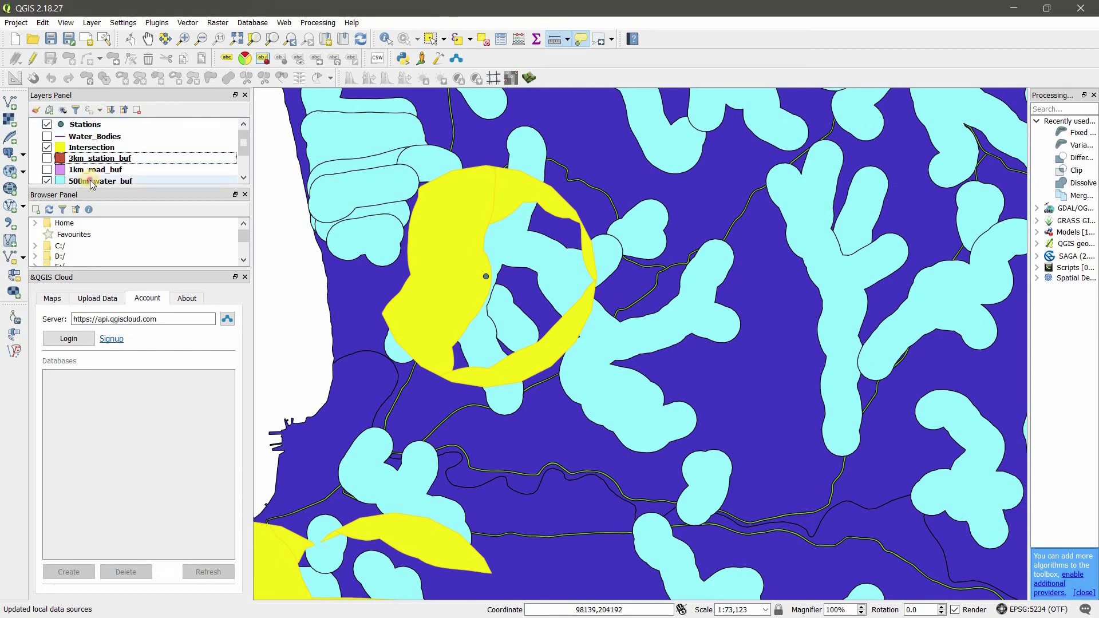
pyautogui.moveTo(91, 181); pyautogui.dragTo(88, 148)
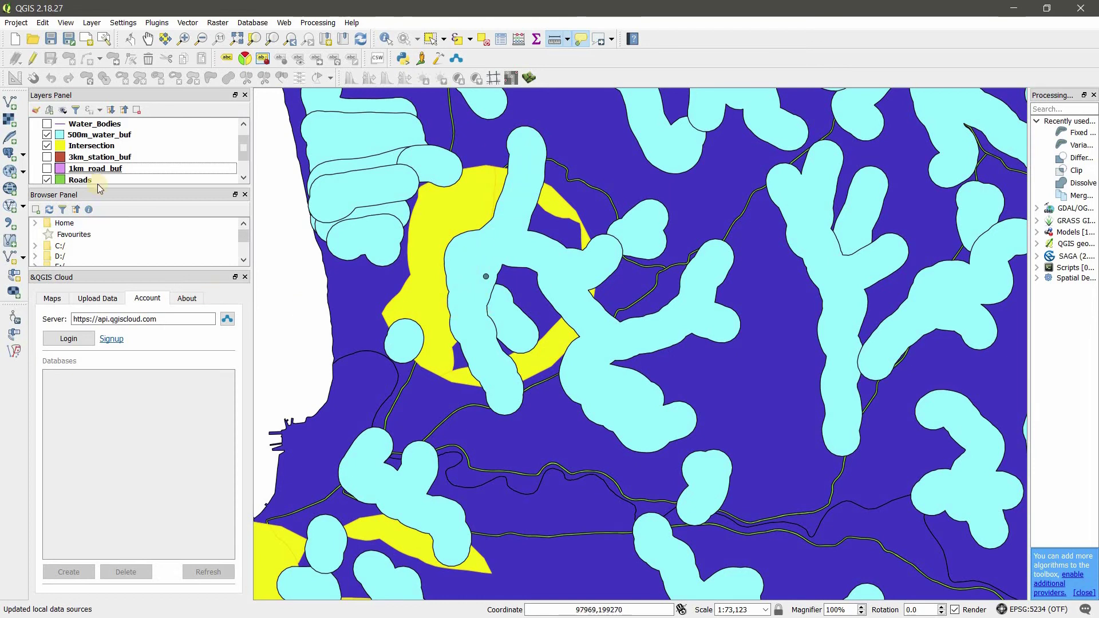
pyautogui.click(48, 124)
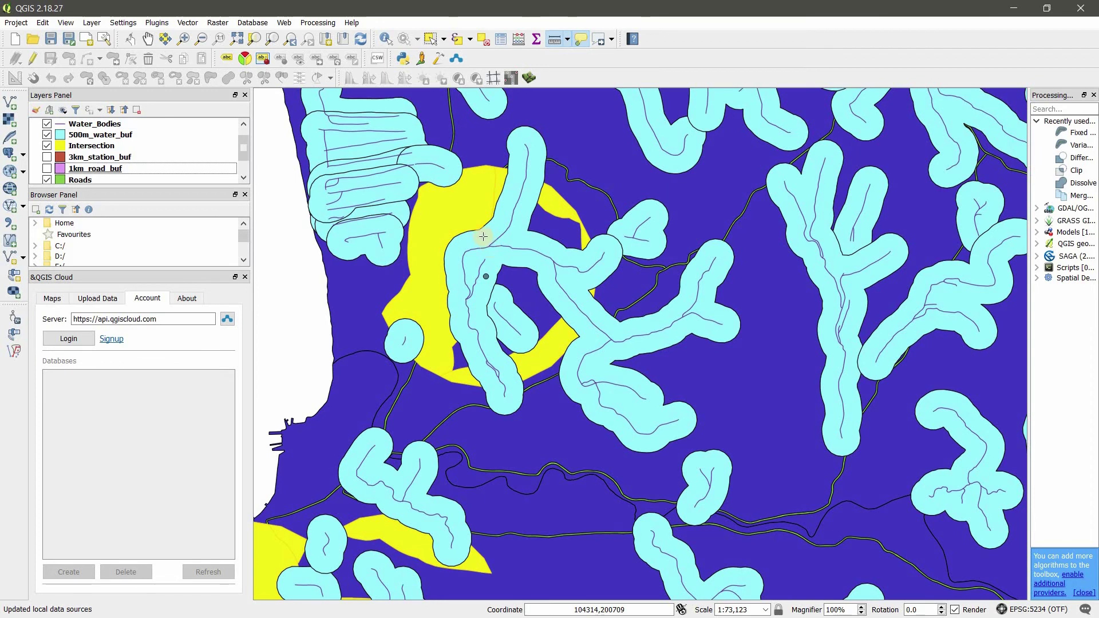
# Step: Hide the Water_Bodies and 500m_water_buf layers to view the Intersection areas on their own
pyautogui.click(48, 123)
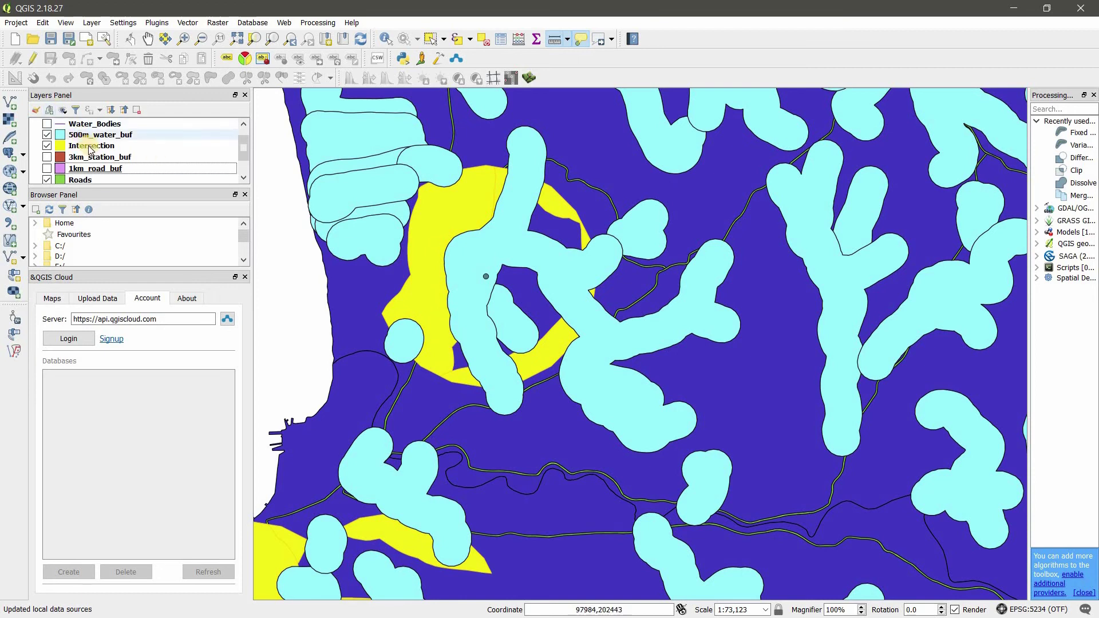
pyautogui.click(48, 135)
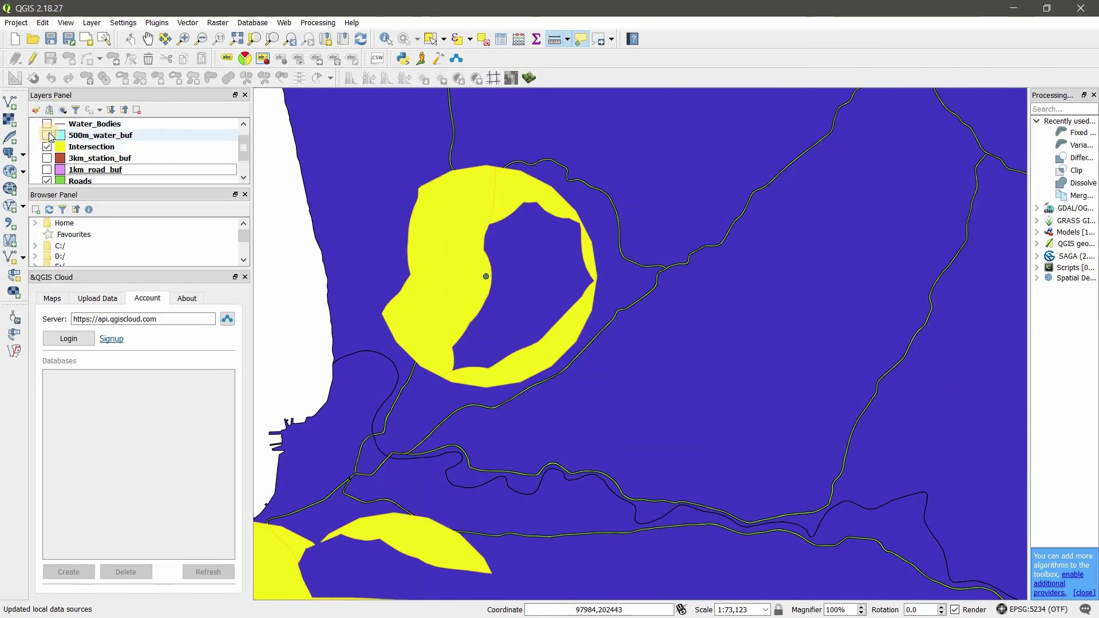
# Step: Set up a Difference operation with Intersection as the input layer and 500m_water_buf as the difference layer
pyautogui.click(187, 22)
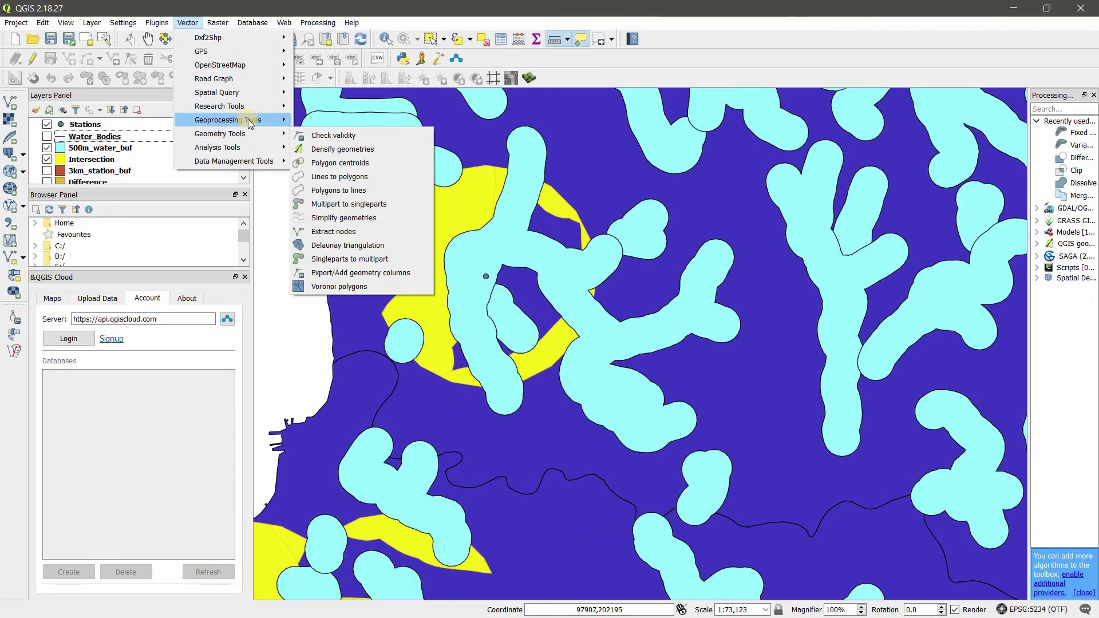
pyautogui.moveTo(286, 120)
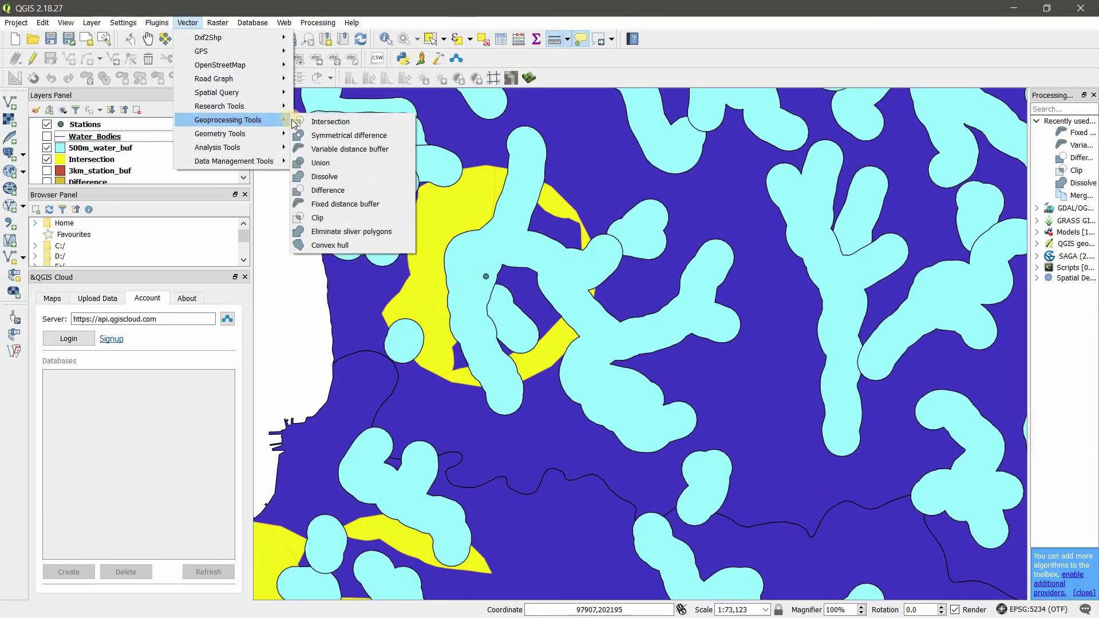
pyautogui.click(346, 190)
pyautogui.click(686, 151)
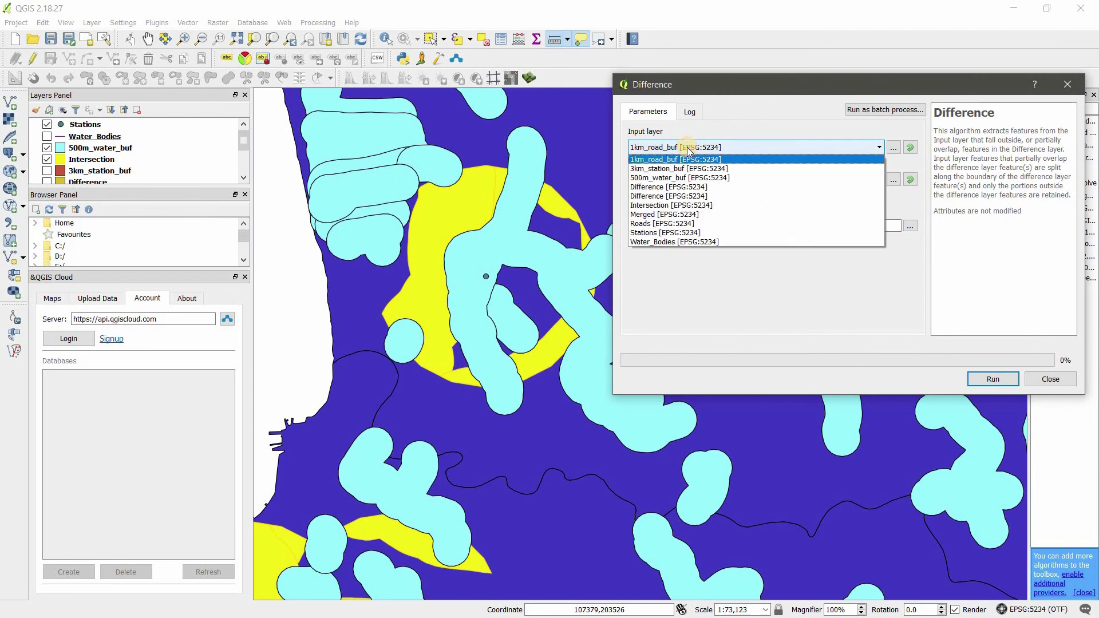
pyautogui.click(681, 205)
pyautogui.click(688, 183)
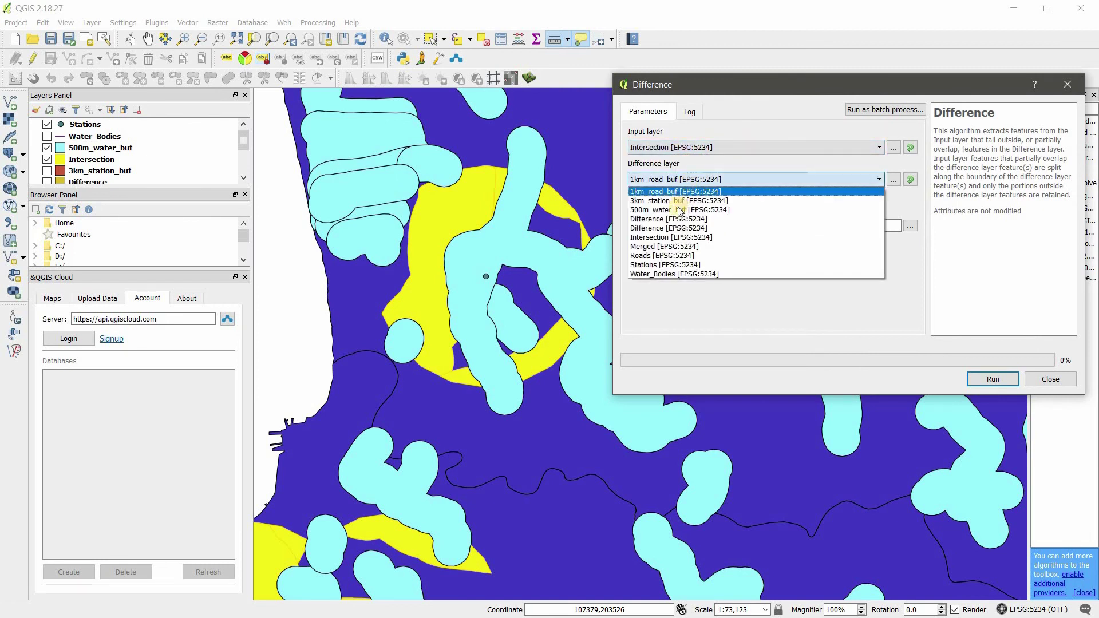
pyautogui.click(676, 207)
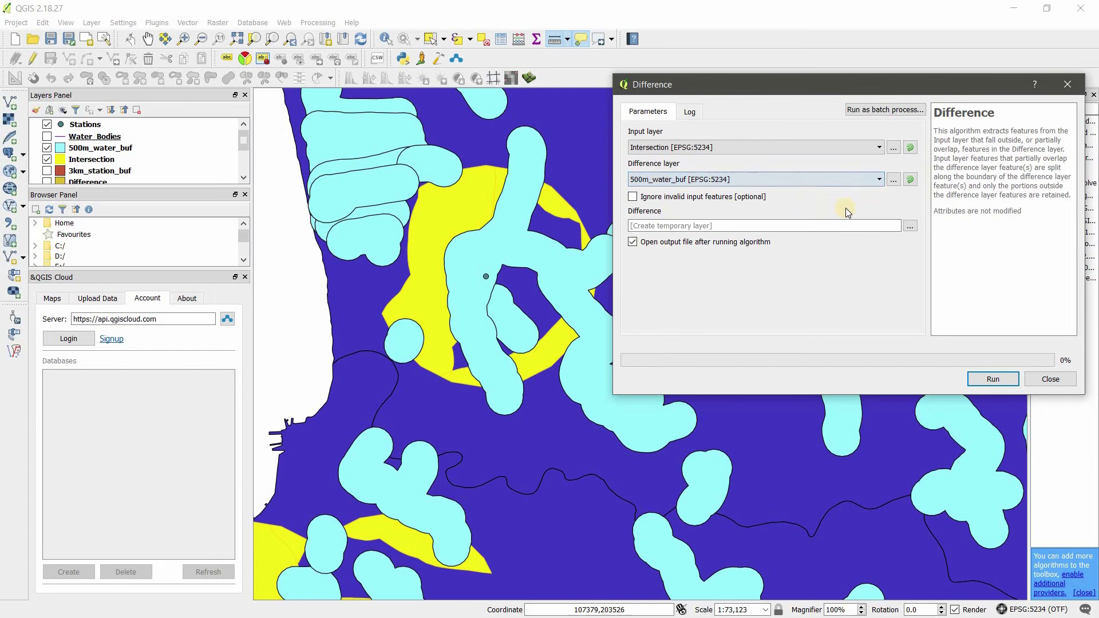
# Step: Save the Difference output as last.shp in E:/3.TECH_tricks/Output_Test01 and run the operation
pyautogui.click(909, 226)
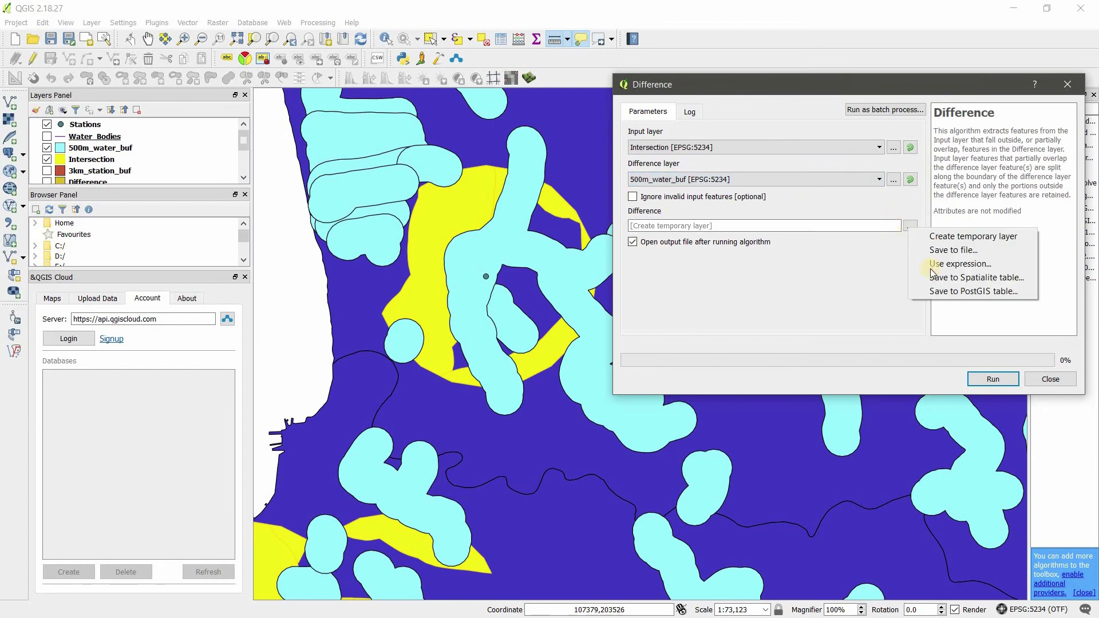
pyautogui.click(942, 250)
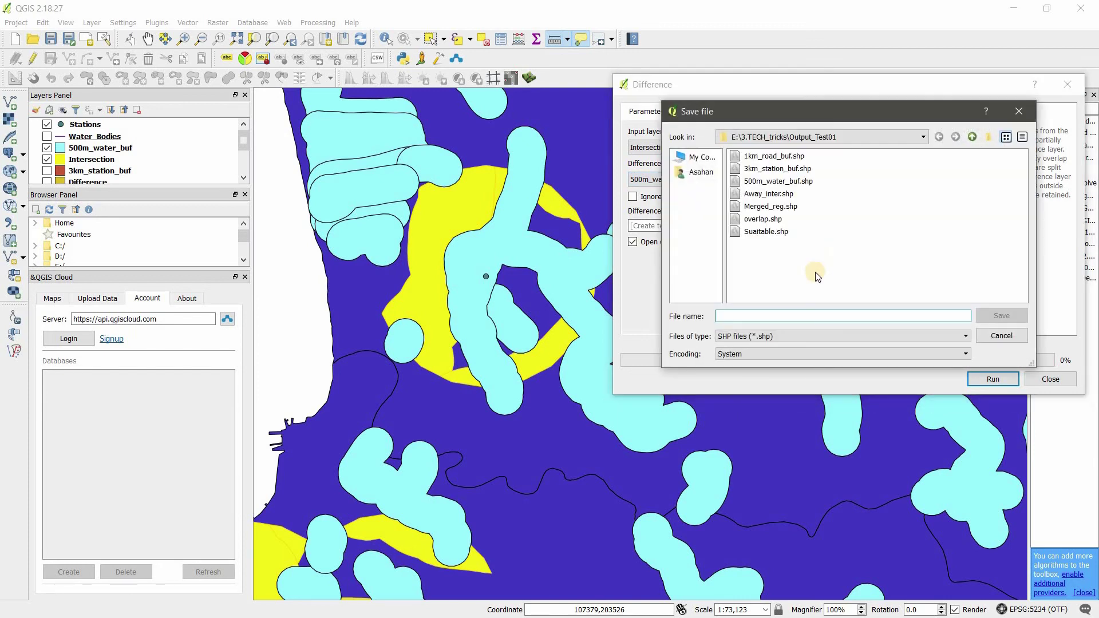
pyautogui.write('last')
pyautogui.press('Return')
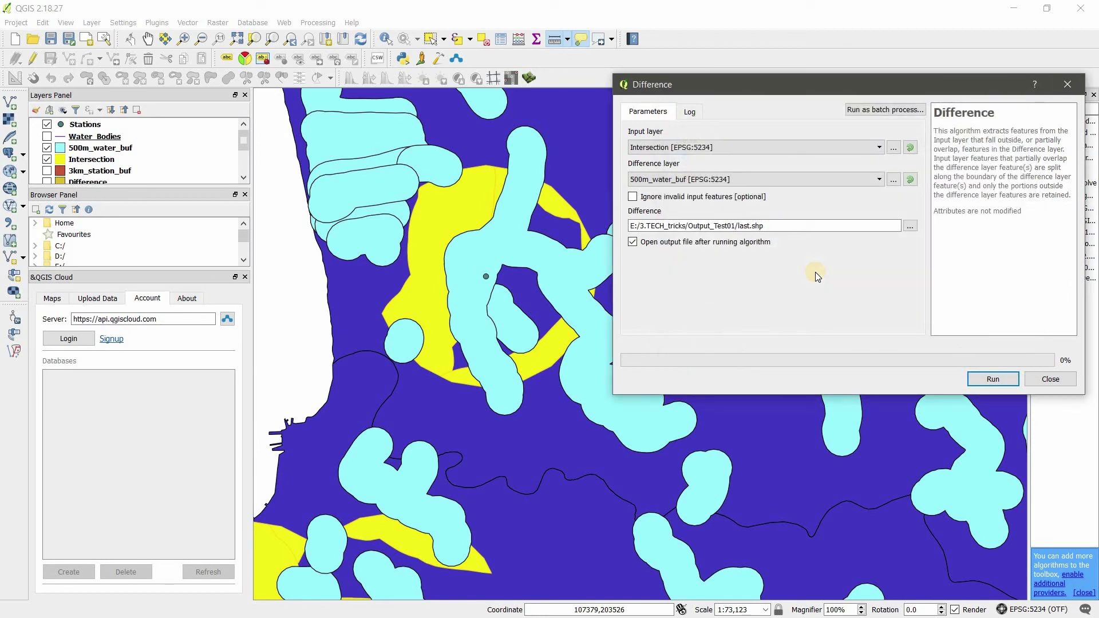
pyautogui.click(991, 381)
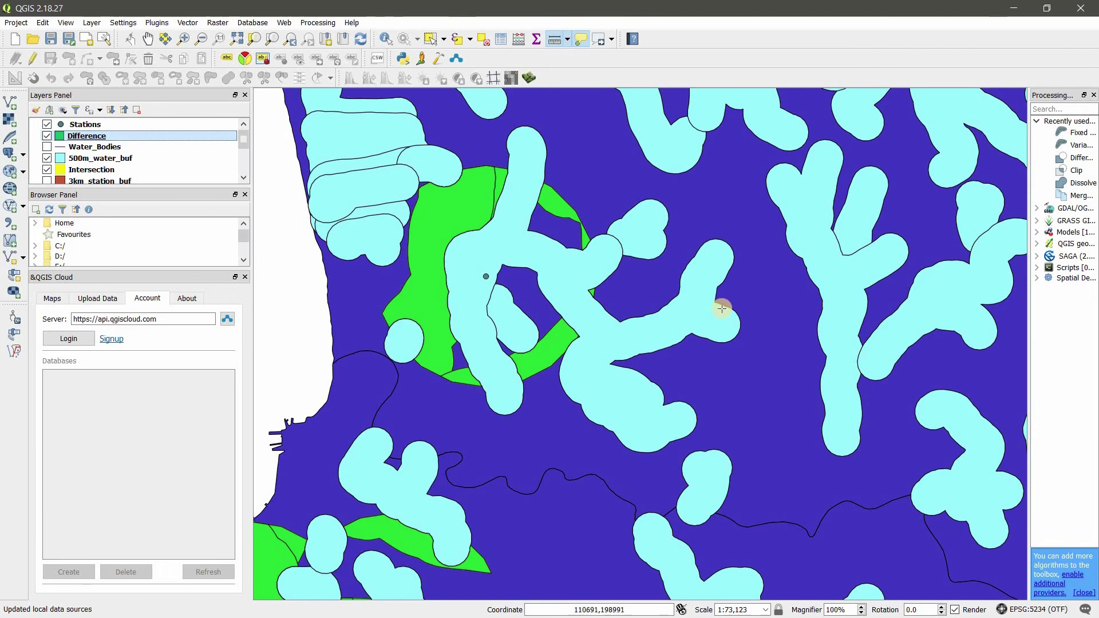
# Step: Compare the Difference result with Intersection and 500m_water_buf by switching their visibility, leaving both of those layers hidden
pyautogui.click(47, 158)
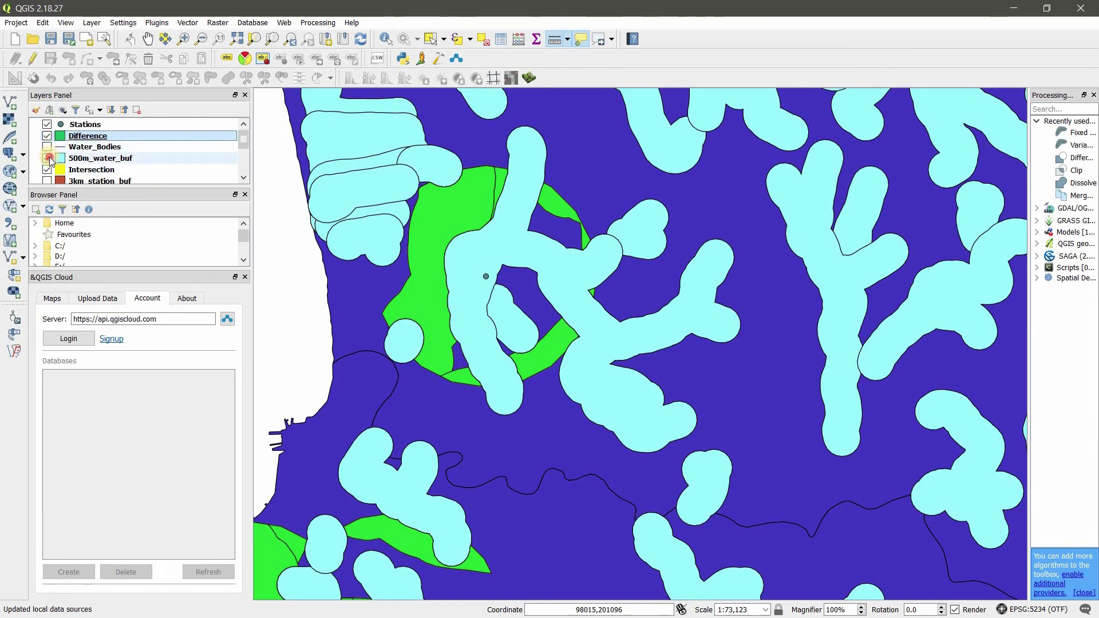
pyautogui.click(47, 170)
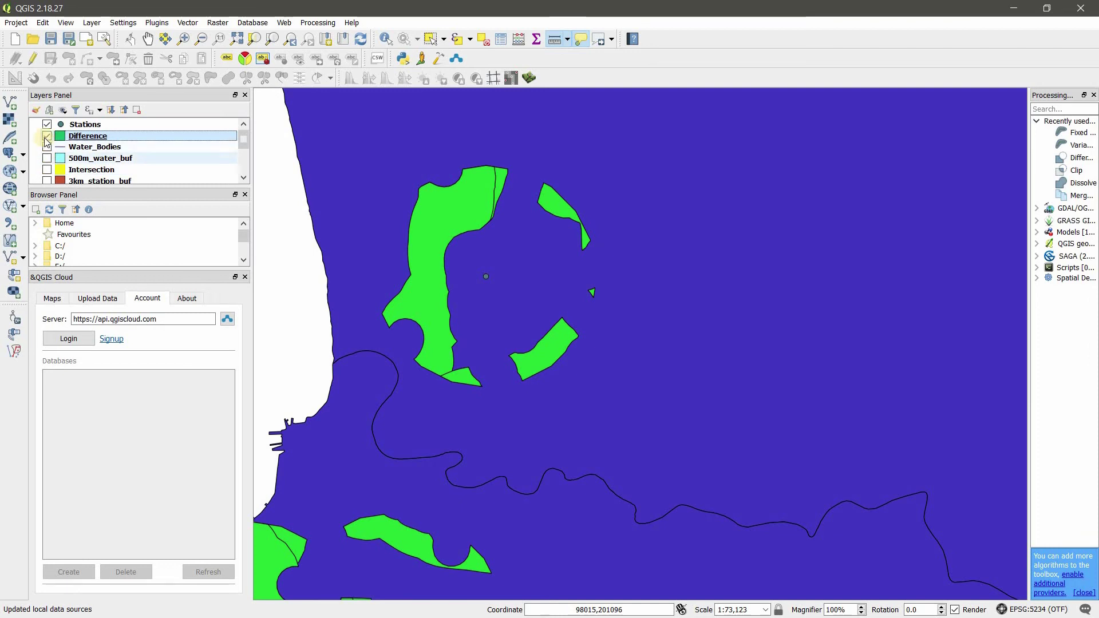
pyautogui.click(47, 136)
pyautogui.click(47, 171)
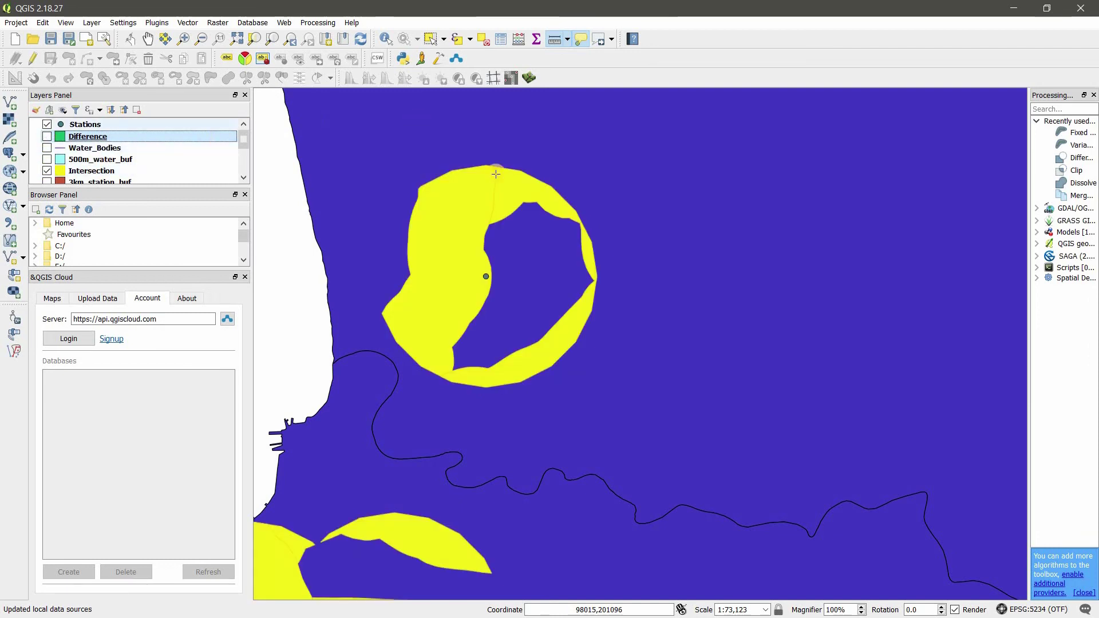
pyautogui.click(47, 160)
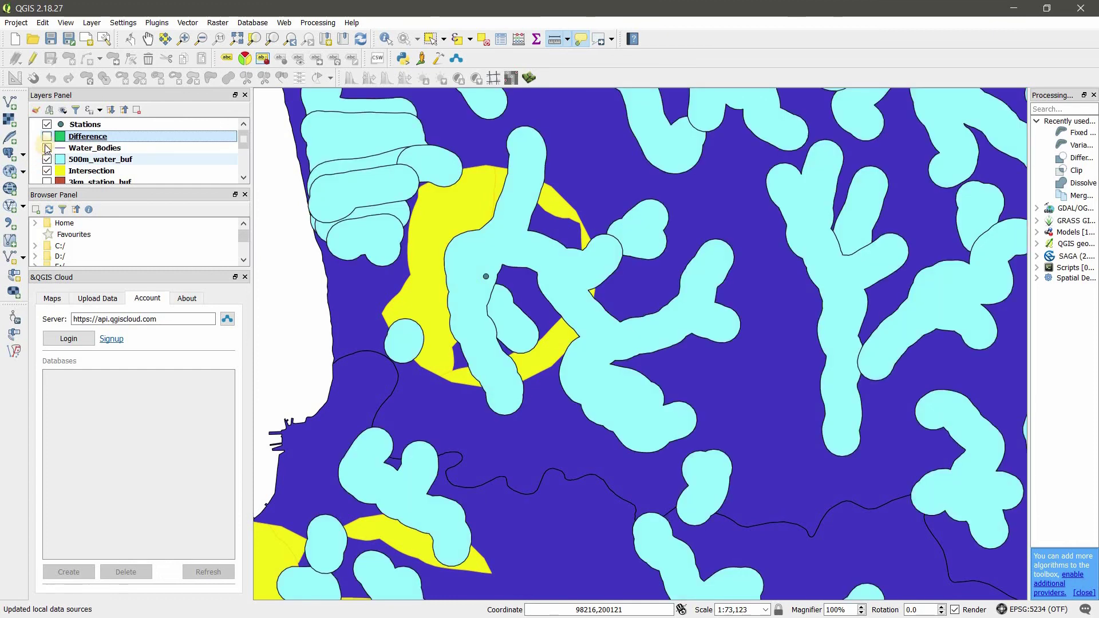
pyautogui.click(47, 136)
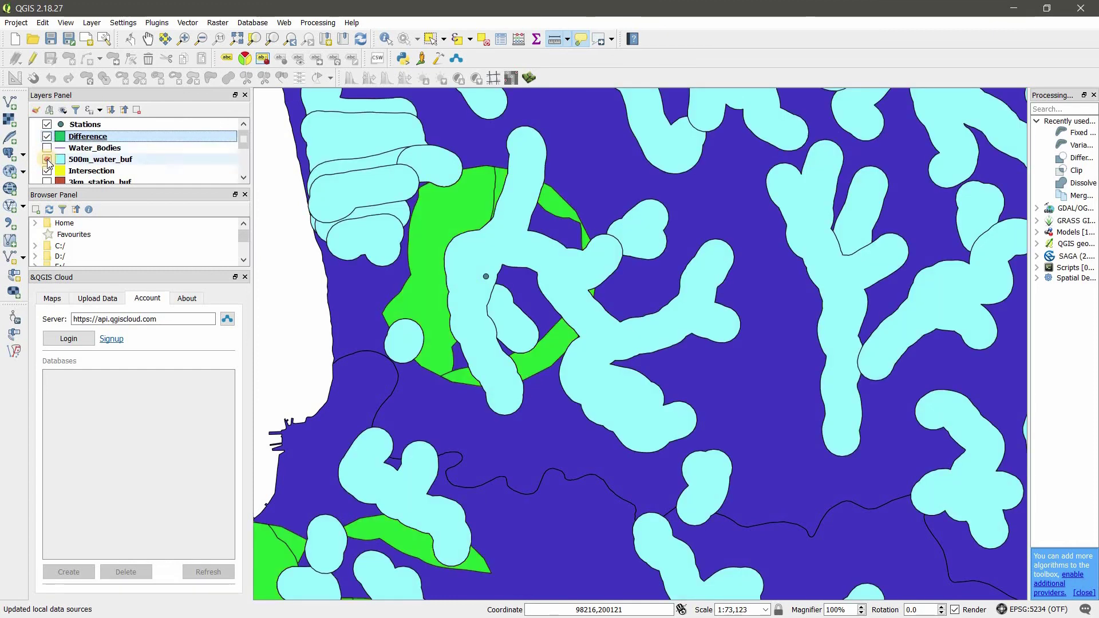
pyautogui.click(47, 159)
pyautogui.click(47, 170)
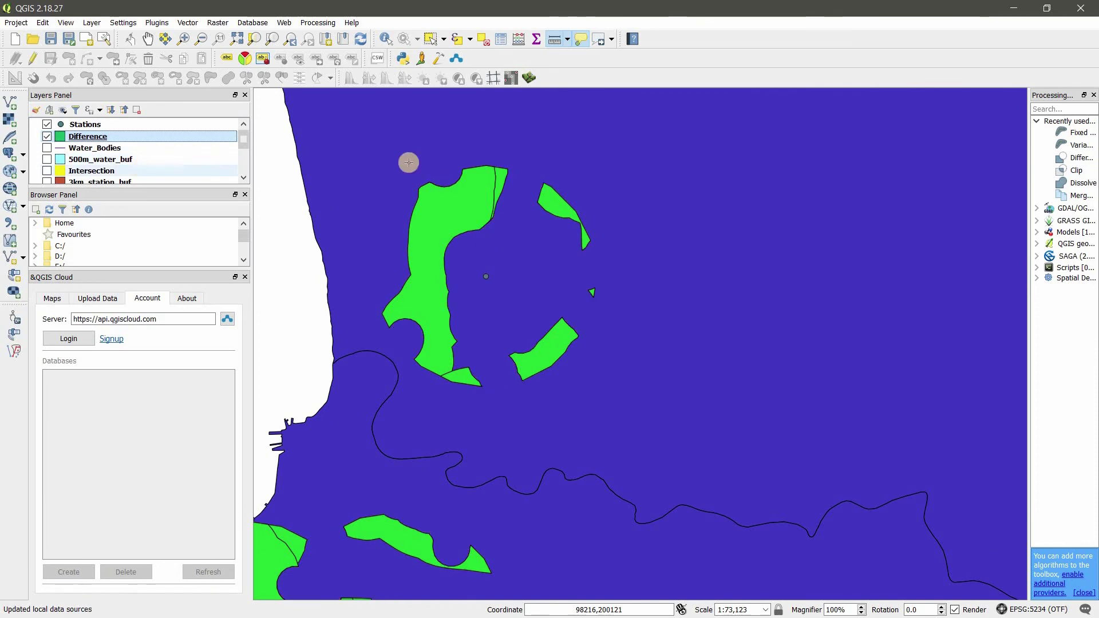
# Step: Examine how the Difference areas are distributed across the two regions
pyautogui.scroll(-1, 538, 309)
pyautogui.scroll(-1, 538, 309)
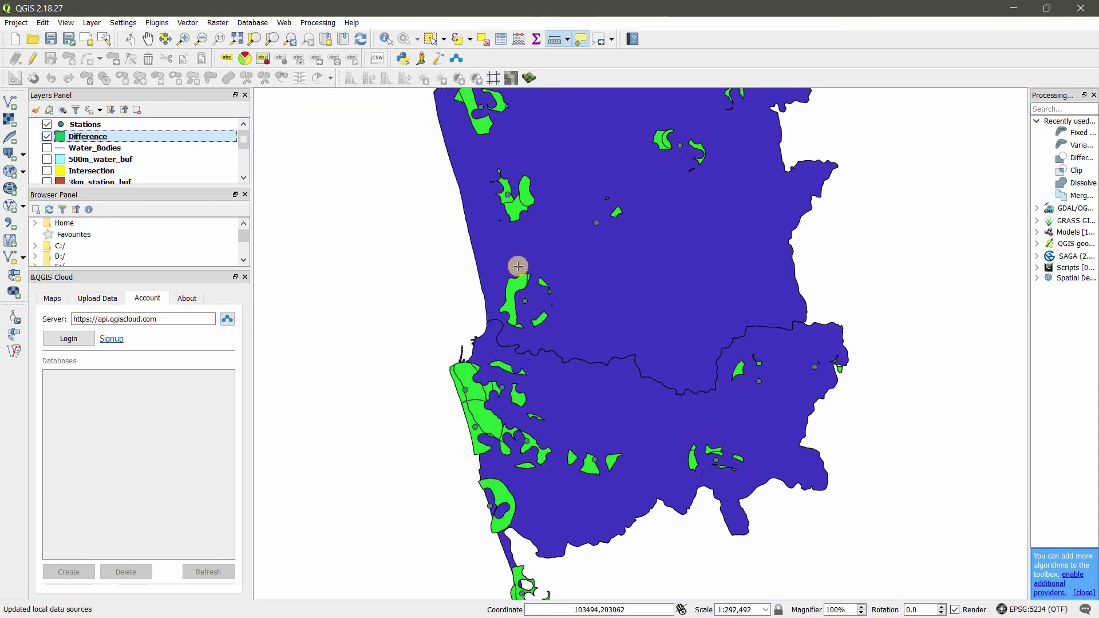
pyautogui.scroll(-1, 517, 258)
pyautogui.scroll(1, 491, 138)
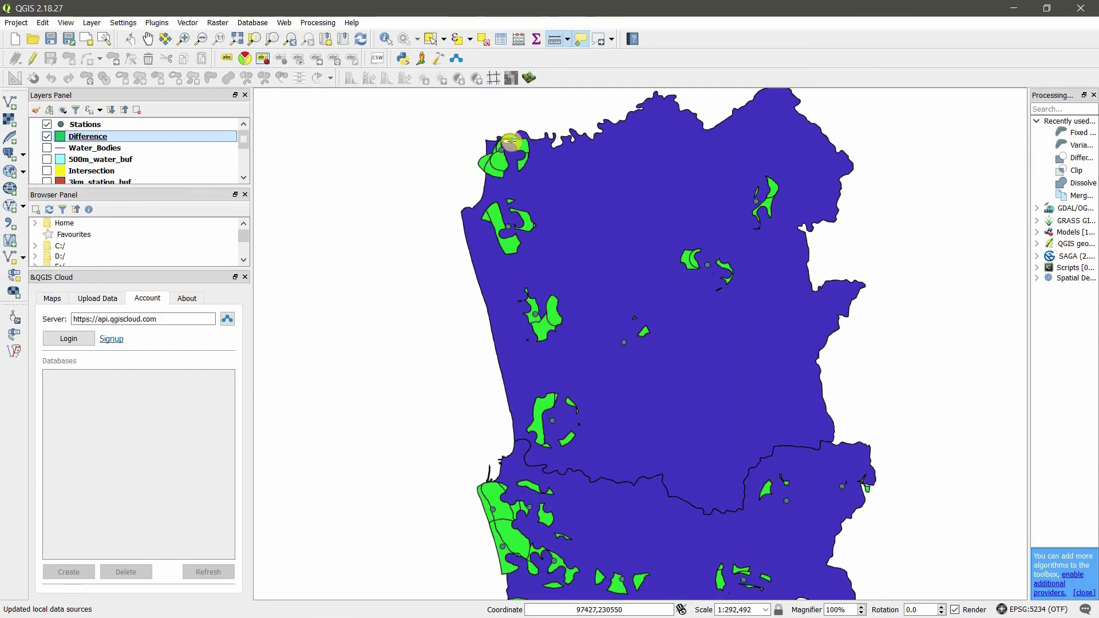
pyautogui.scroll(-1, 613, 233)
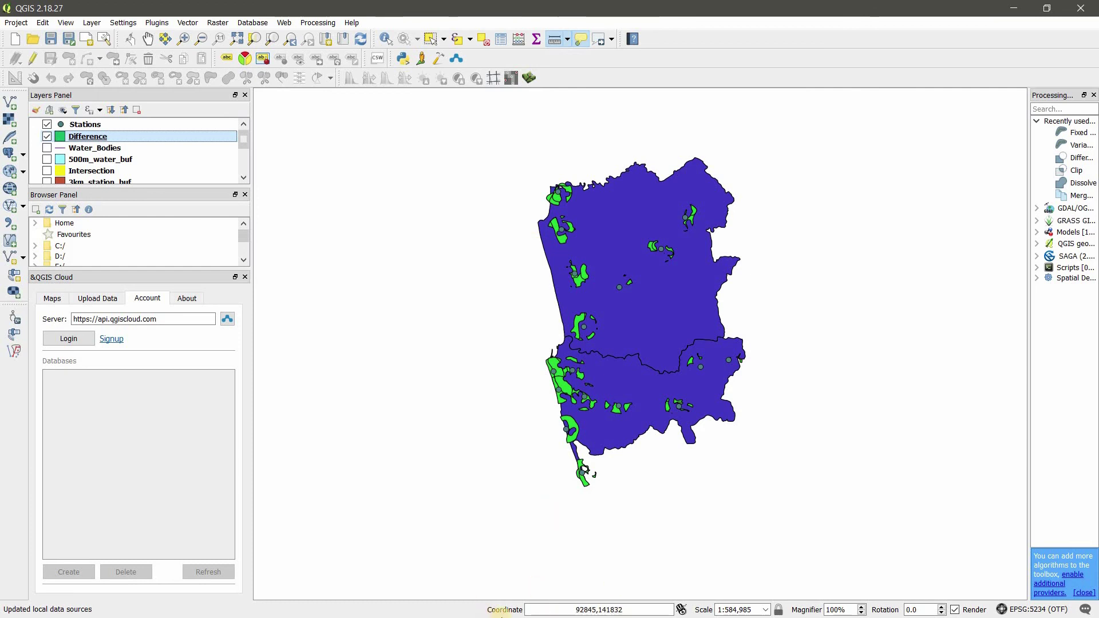
# Step: Switch to the Task01 document in Word to review the site constraints, and return to QGIS
pyautogui.press('super')
pyautogui.click(515, 605)
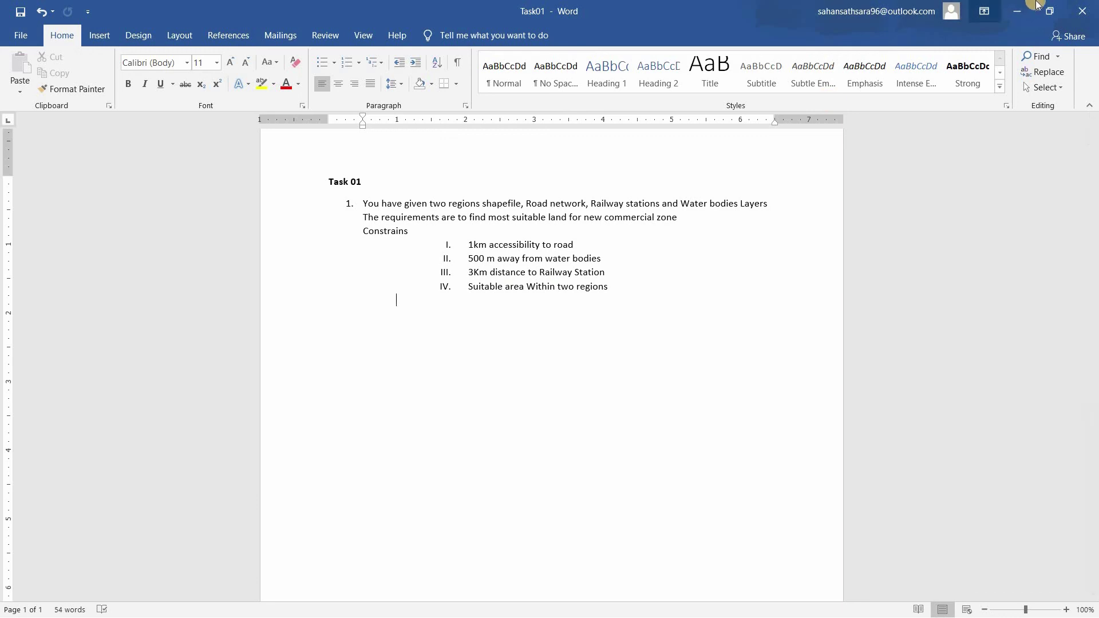
pyautogui.click(1016, 11)
# Step: Inspect the Difference areas along the coast against the outer boundary of the regions
pyautogui.scroll(2, 622, 239)
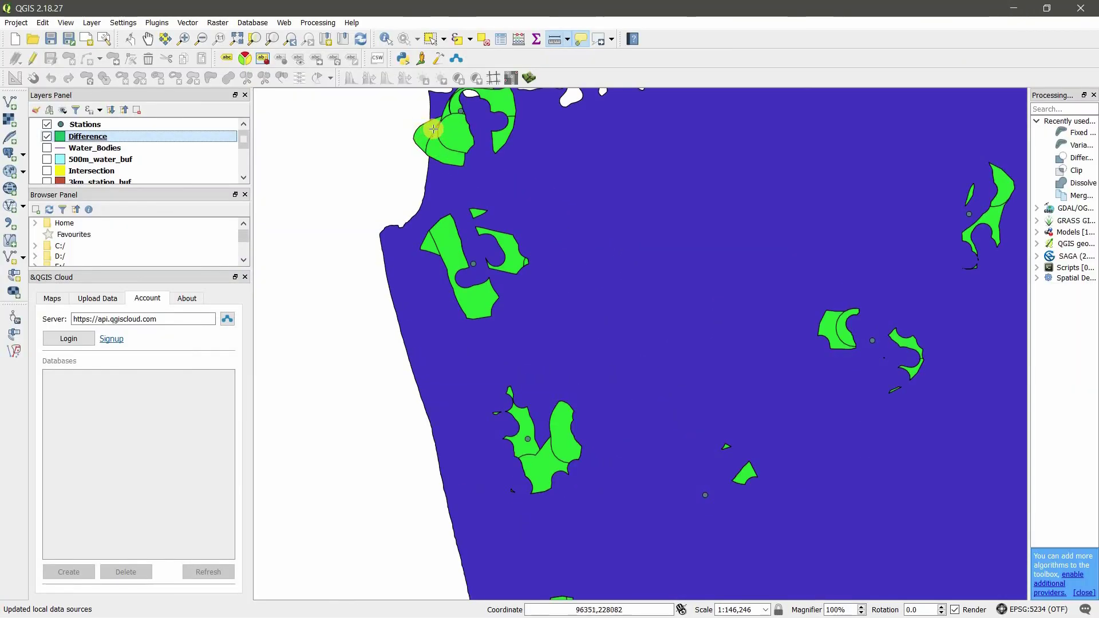
pyautogui.scroll(-3, 461, 172)
pyautogui.scroll(4, 494, 302)
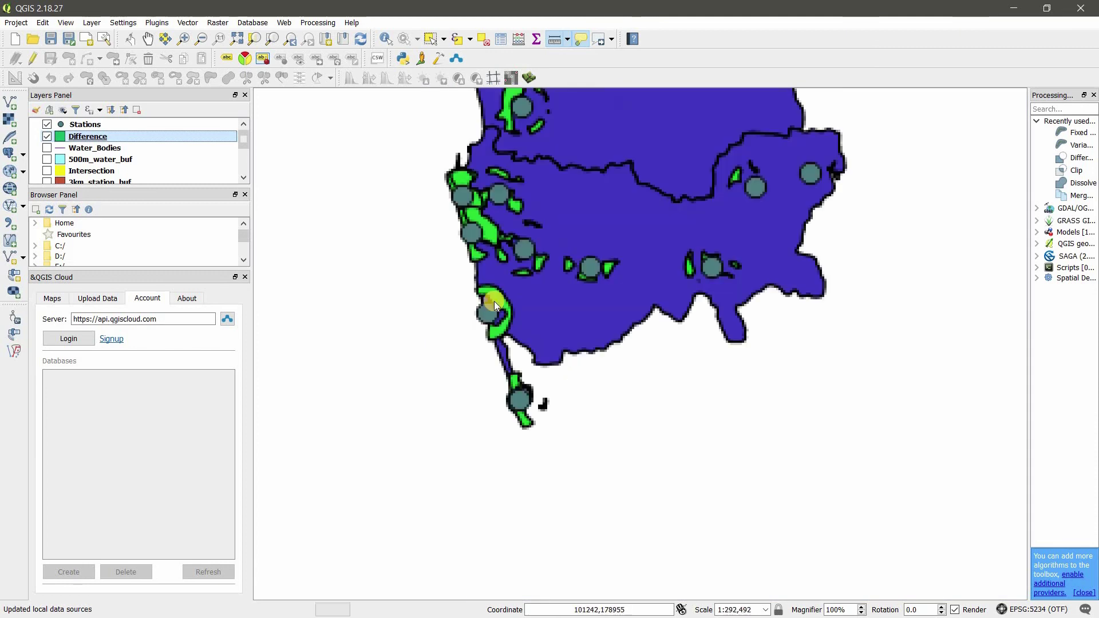
pyautogui.scroll(-2, 537, 201)
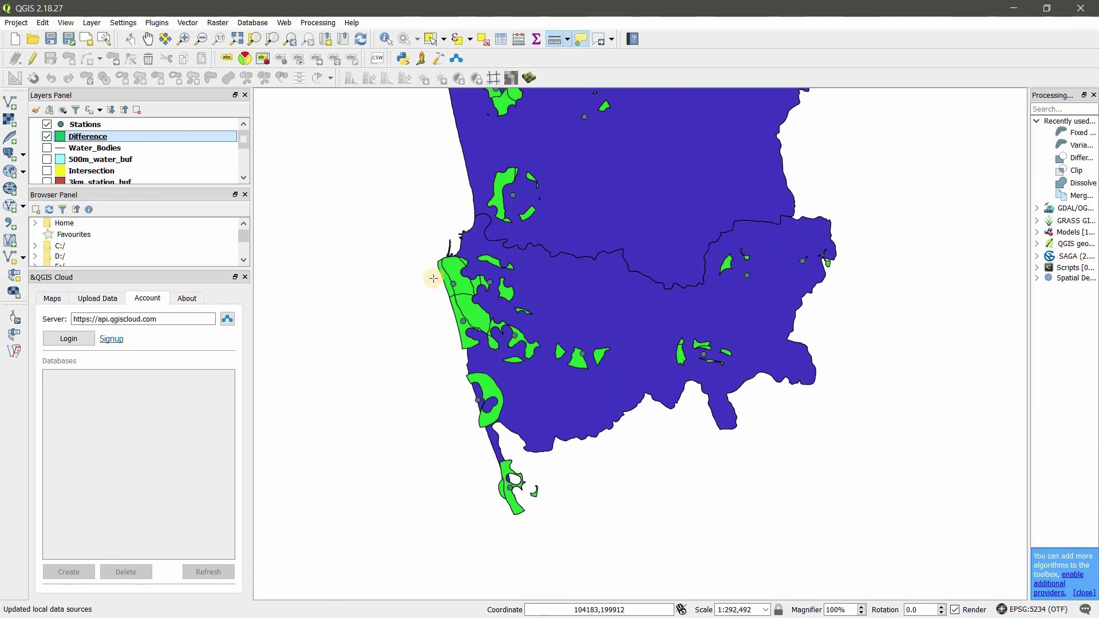
pyautogui.scroll(3, 429, 272)
pyautogui.scroll(-3, 648, 198)
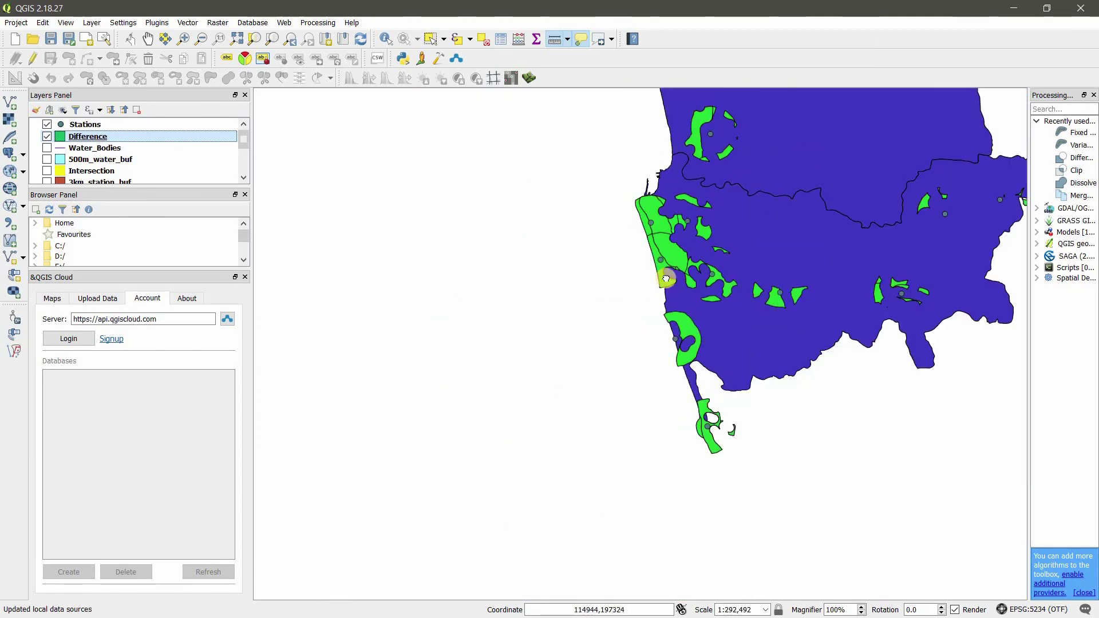
pyautogui.scroll(-1, 663, 276)
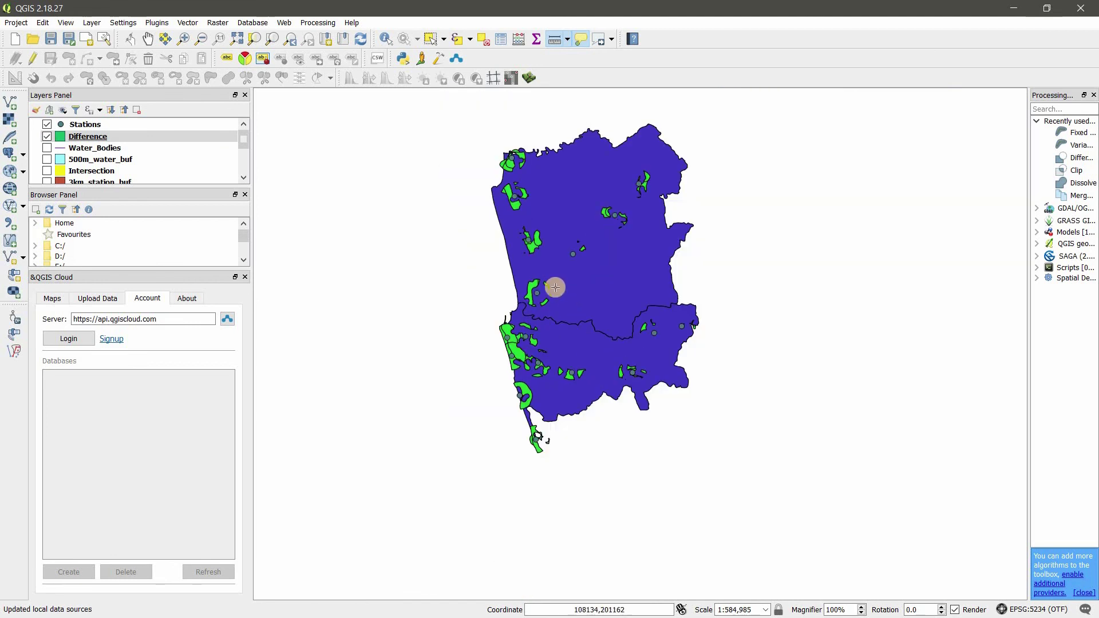
pyautogui.moveTo(555, 287)
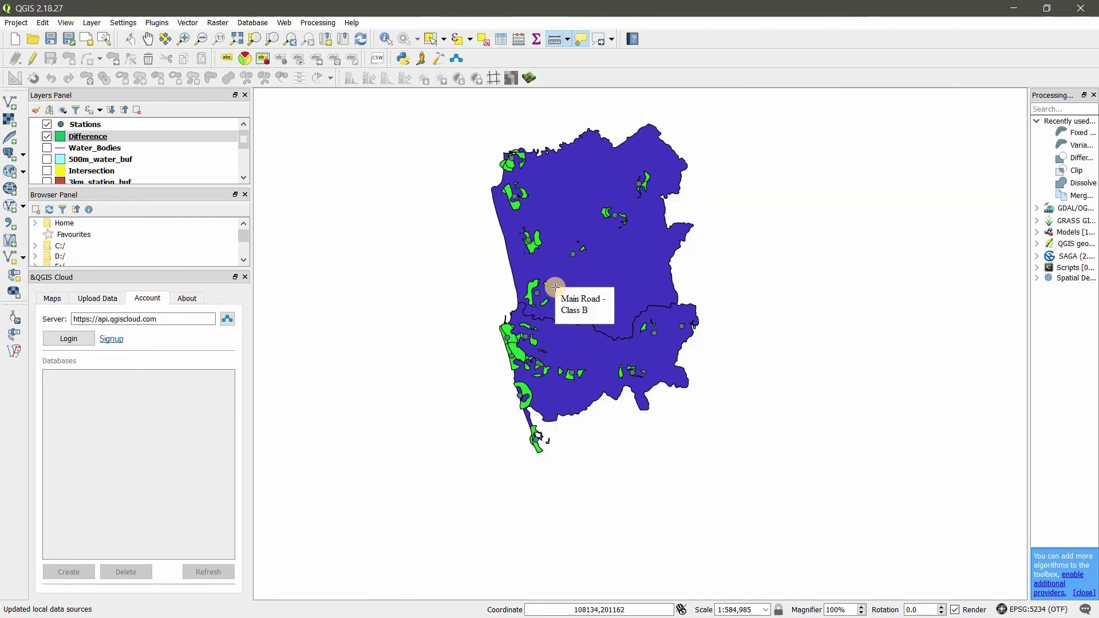
# Step: Set up a Clip operation with last as the input layer and Merged as the clip layer
pyautogui.click(188, 24)
pyautogui.moveTo(285, 126)
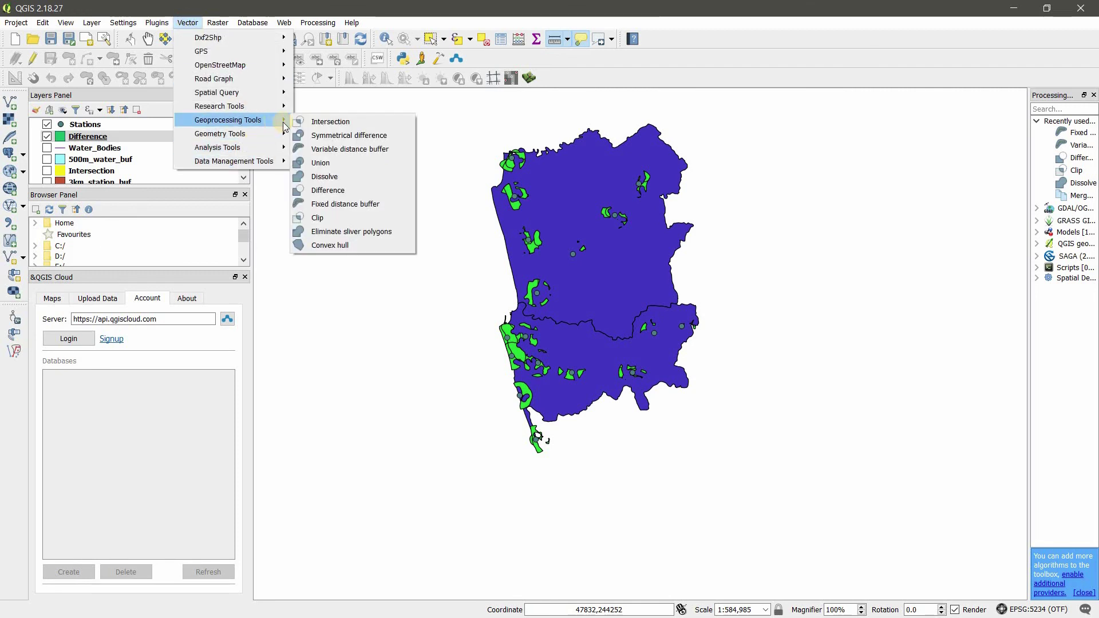
pyautogui.click(369, 218)
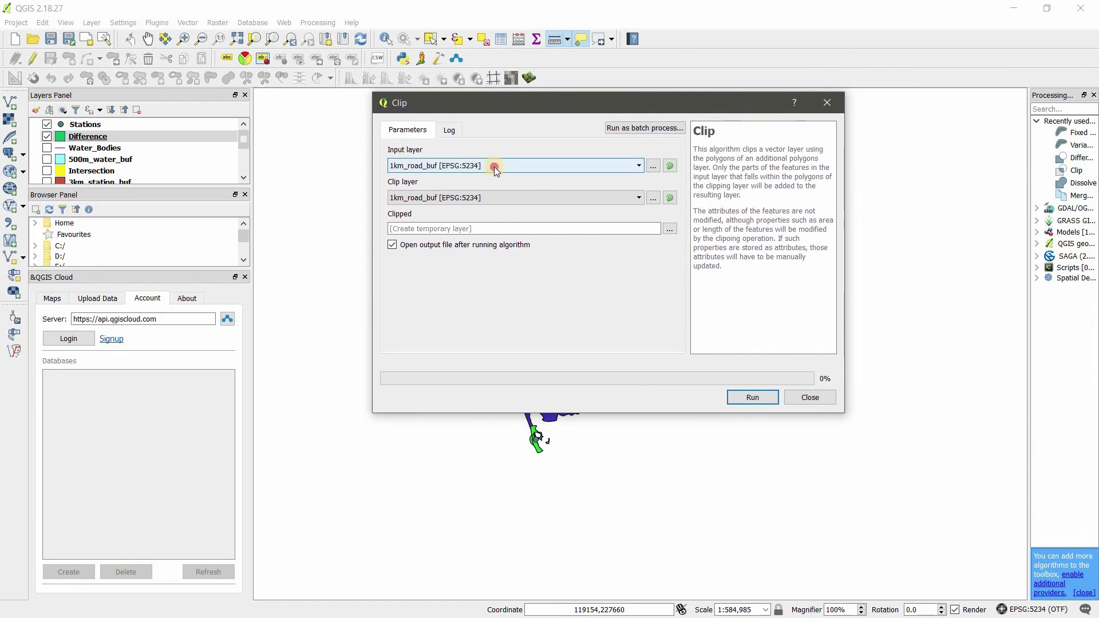
pyautogui.click(494, 166)
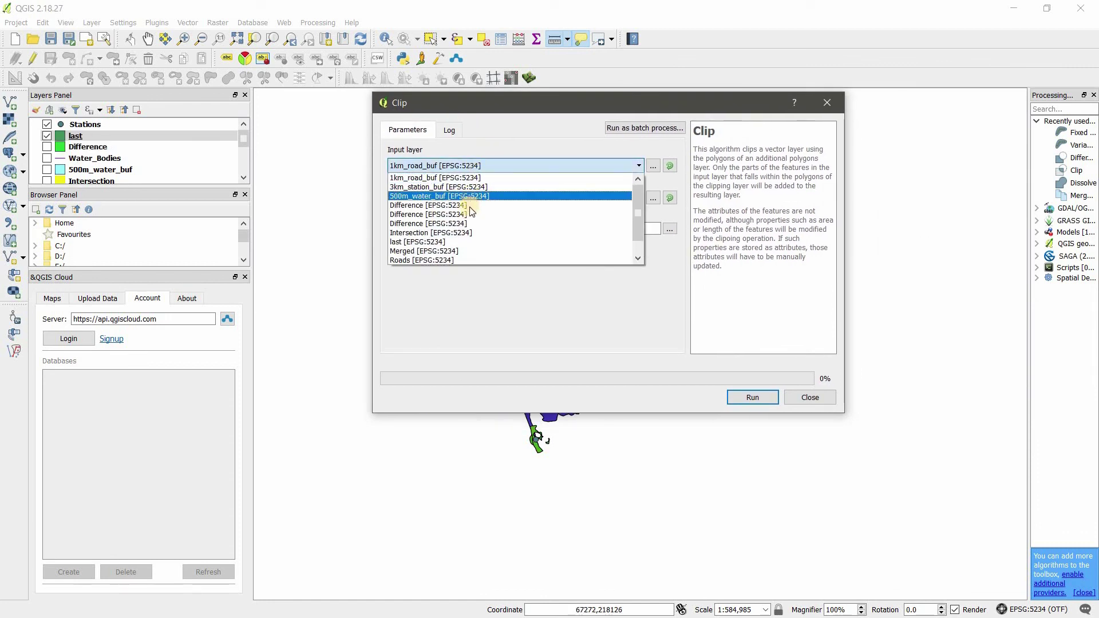
pyautogui.click(457, 242)
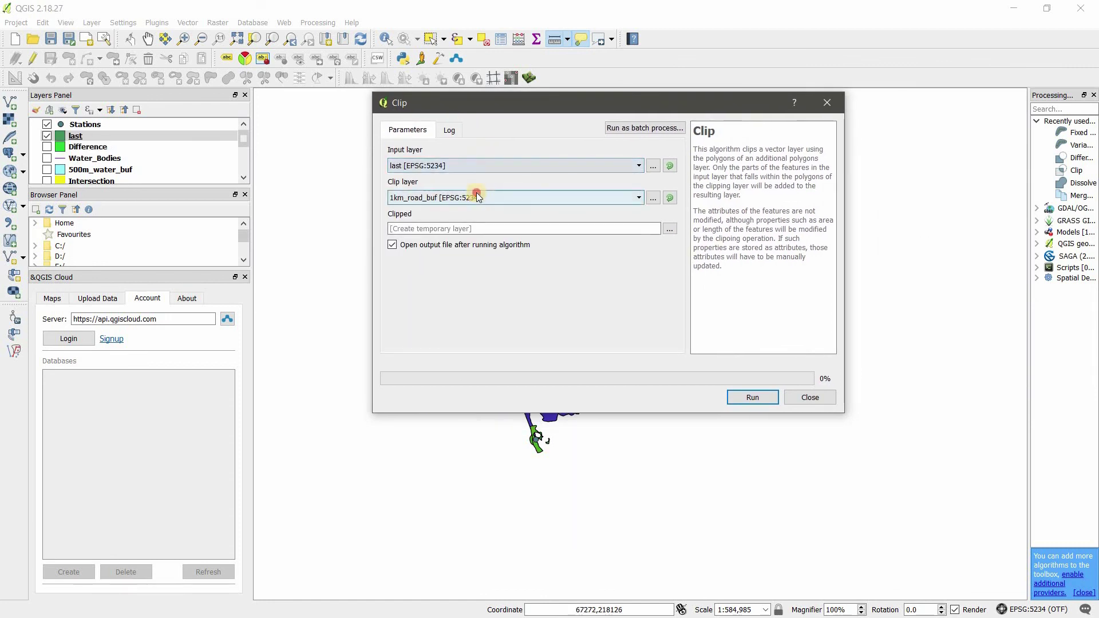
pyautogui.click(475, 197)
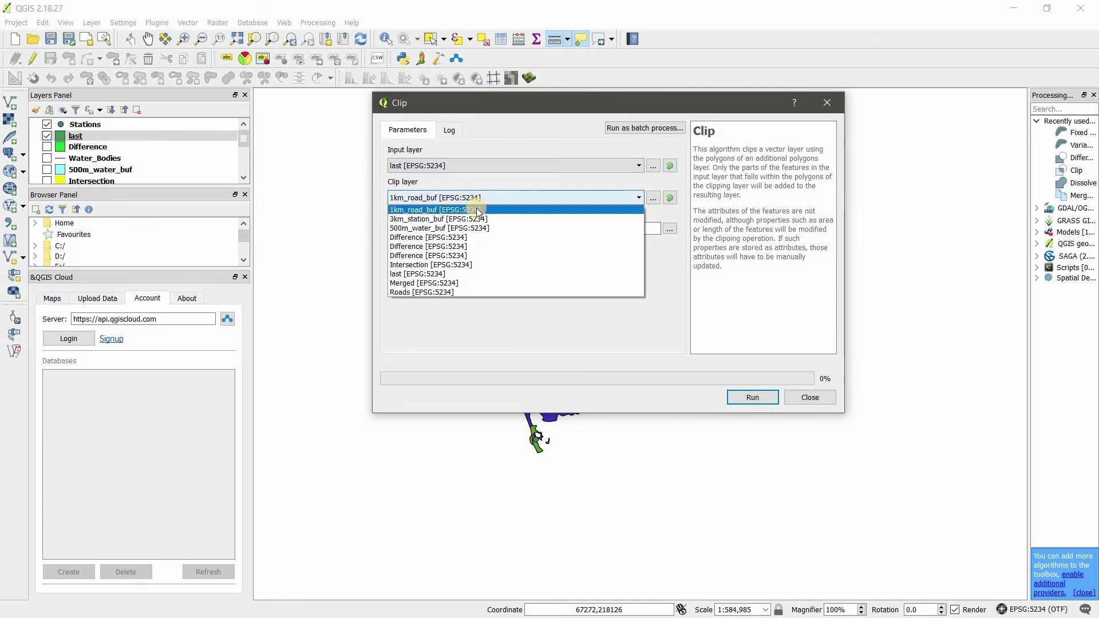
pyautogui.click(455, 283)
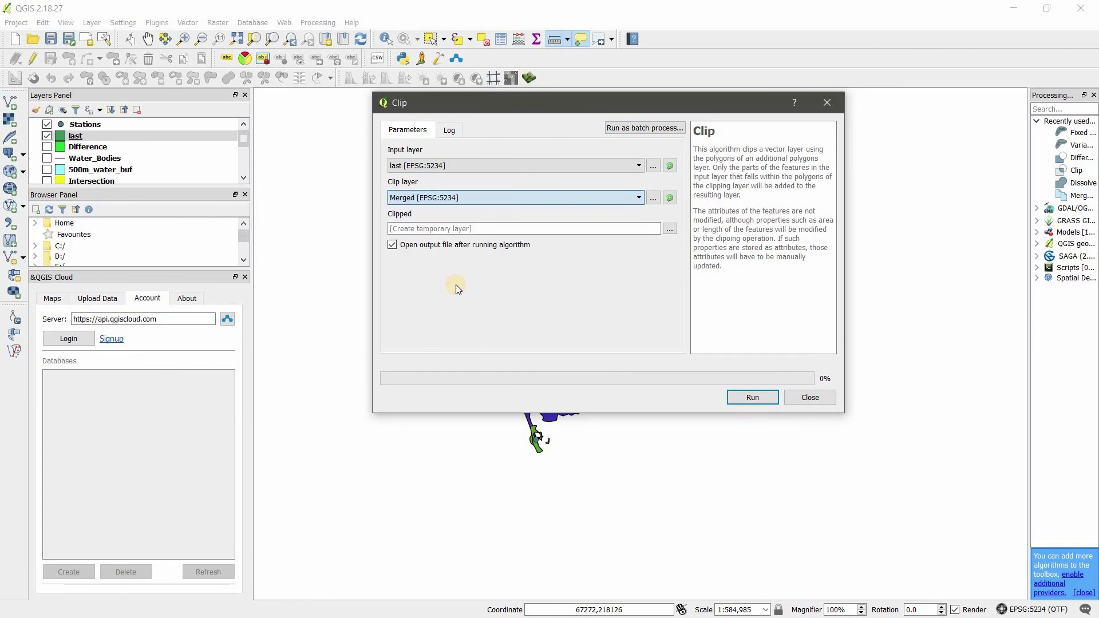
# Step: Save the clipped output as Final_output in the Output_Test01 folder and run the Clip operation
pyautogui.click(667, 230)
pyautogui.click(730, 256)
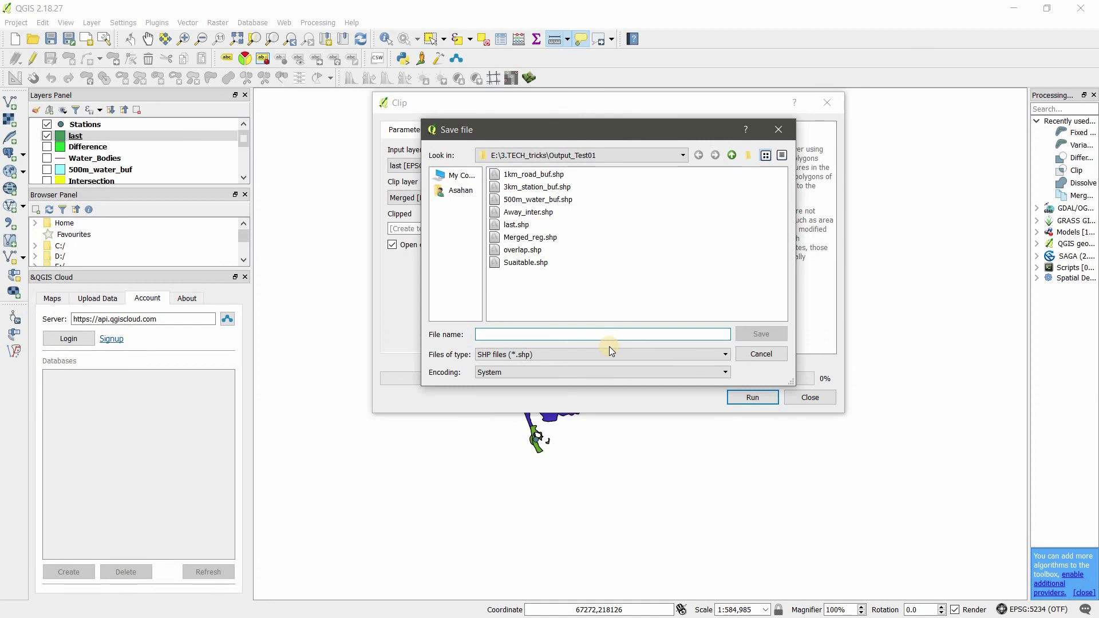
pyautogui.write('Final')
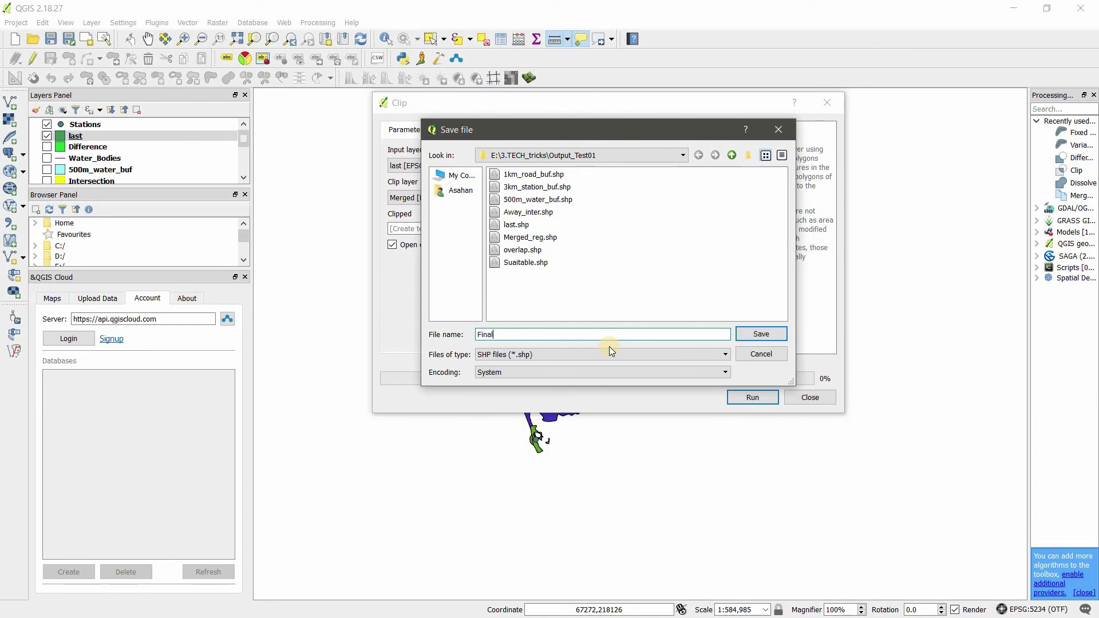
pyautogui.write('_output')
pyautogui.press('Return')
pyautogui.click(756, 395)
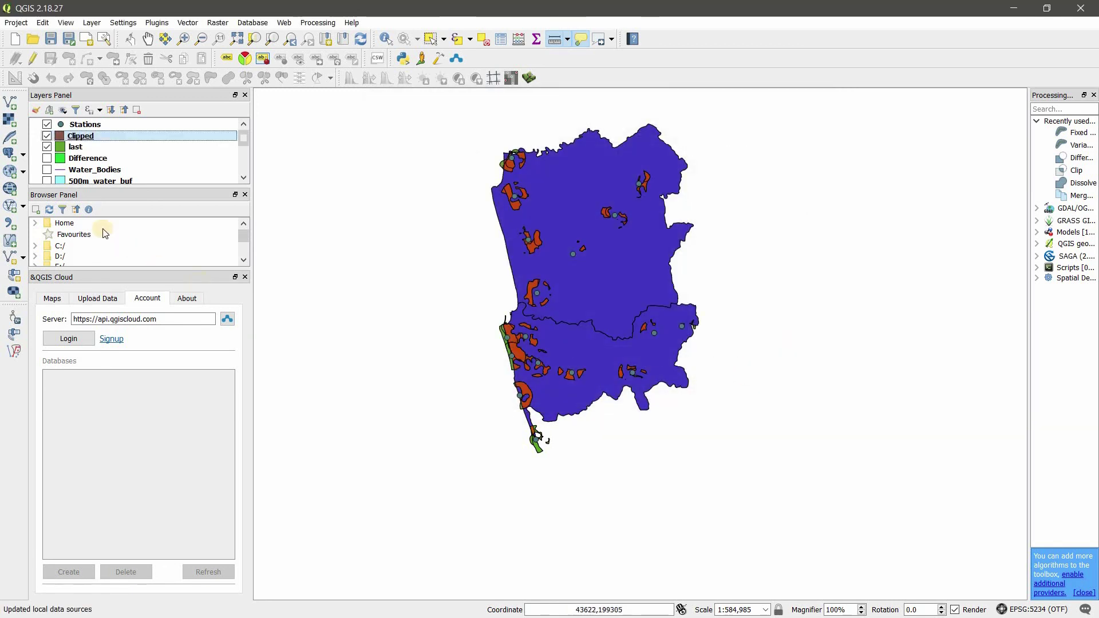
# Step: Hide the last layer and inspect the Clipped areas along the coast of both regions
pyautogui.scroll(2, 458, 141)
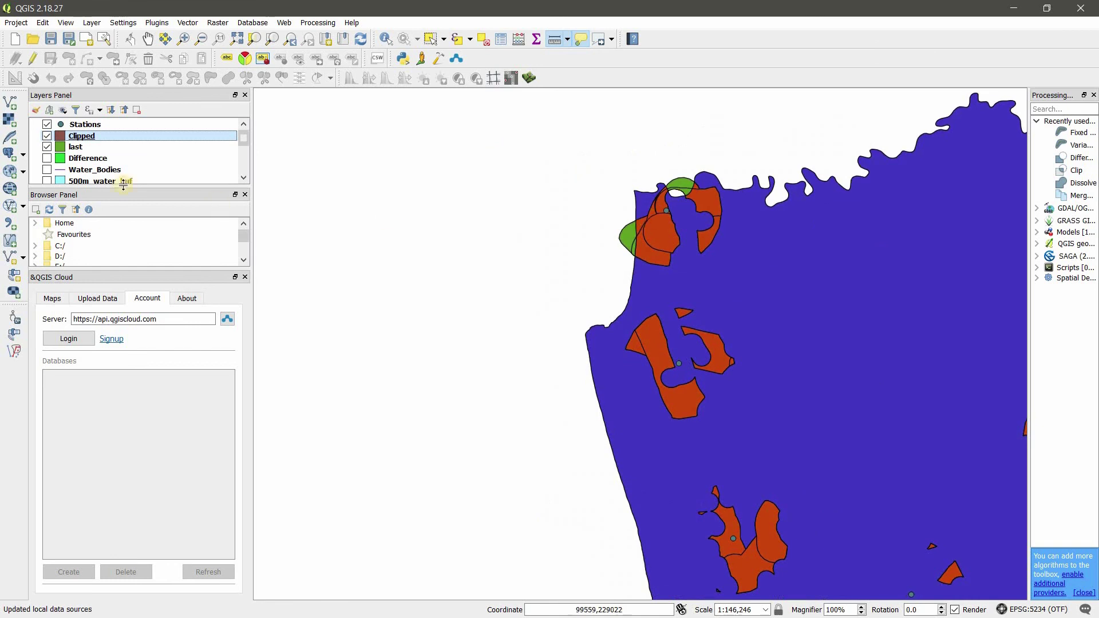
pyautogui.click(47, 146)
pyautogui.scroll(-1, 770, 249)
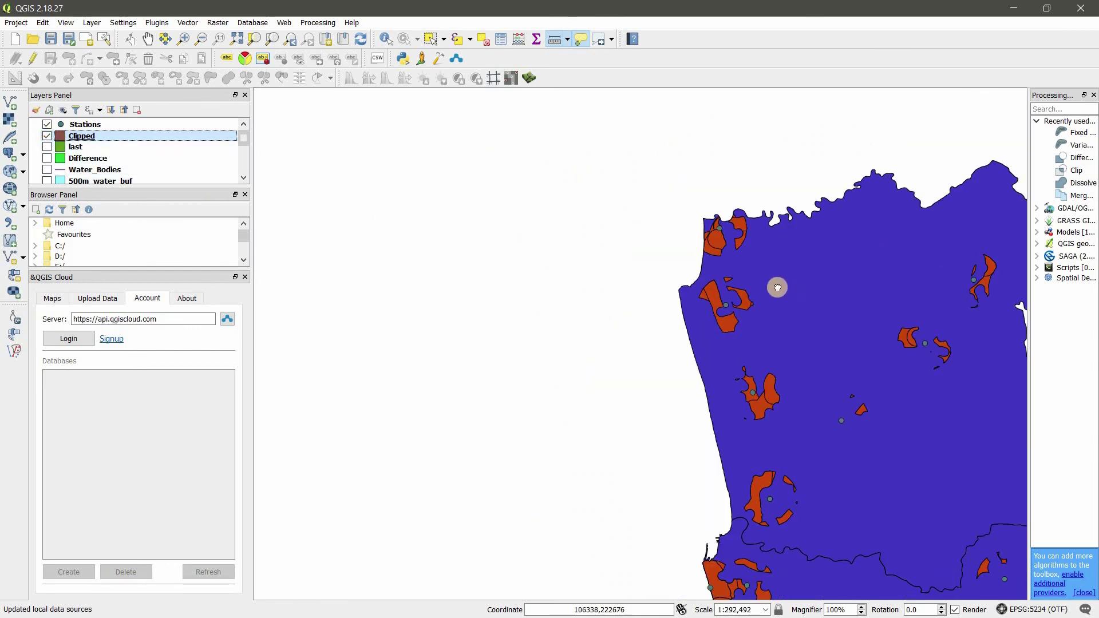
pyautogui.moveTo(778, 287); pyautogui.dragTo(584, 248)
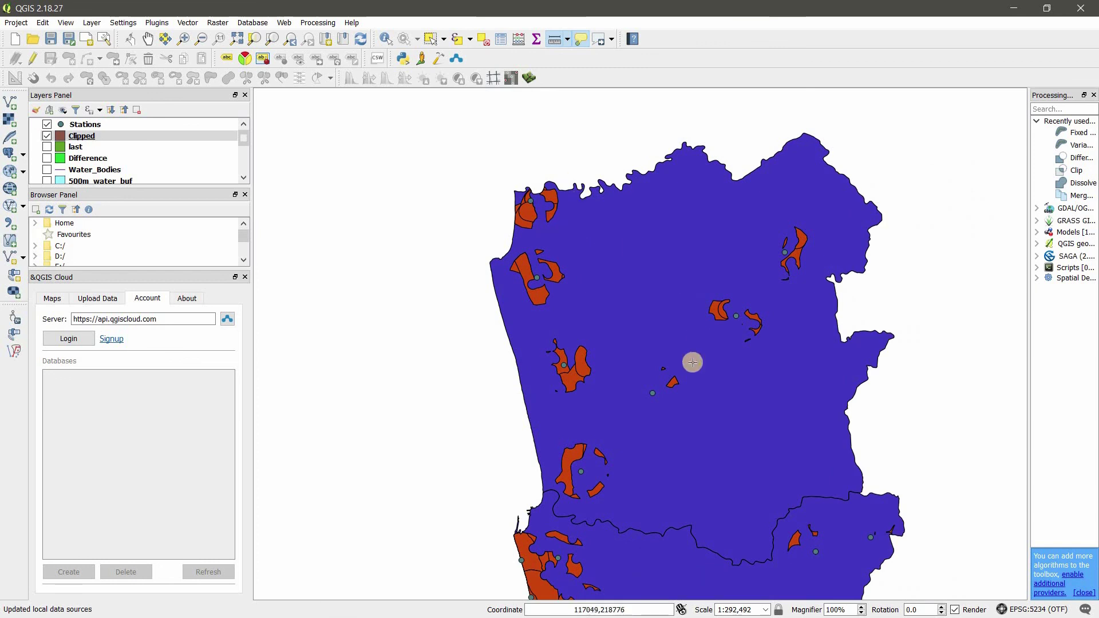
pyautogui.moveTo(630, 218); pyautogui.dragTo(616, 138)
pyautogui.scroll(1, 493, 292)
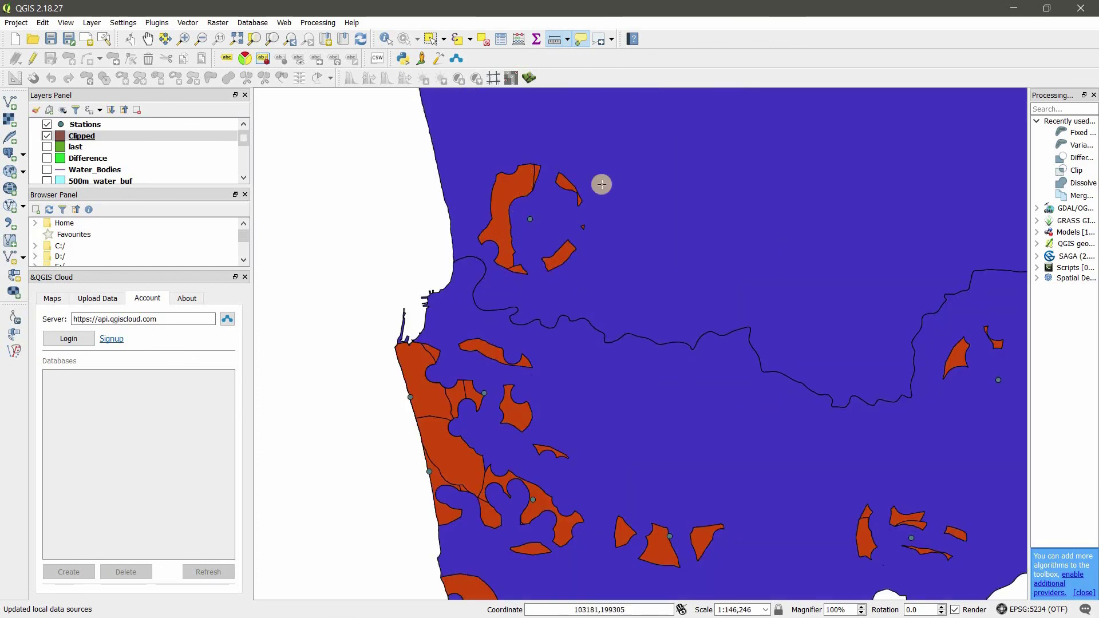